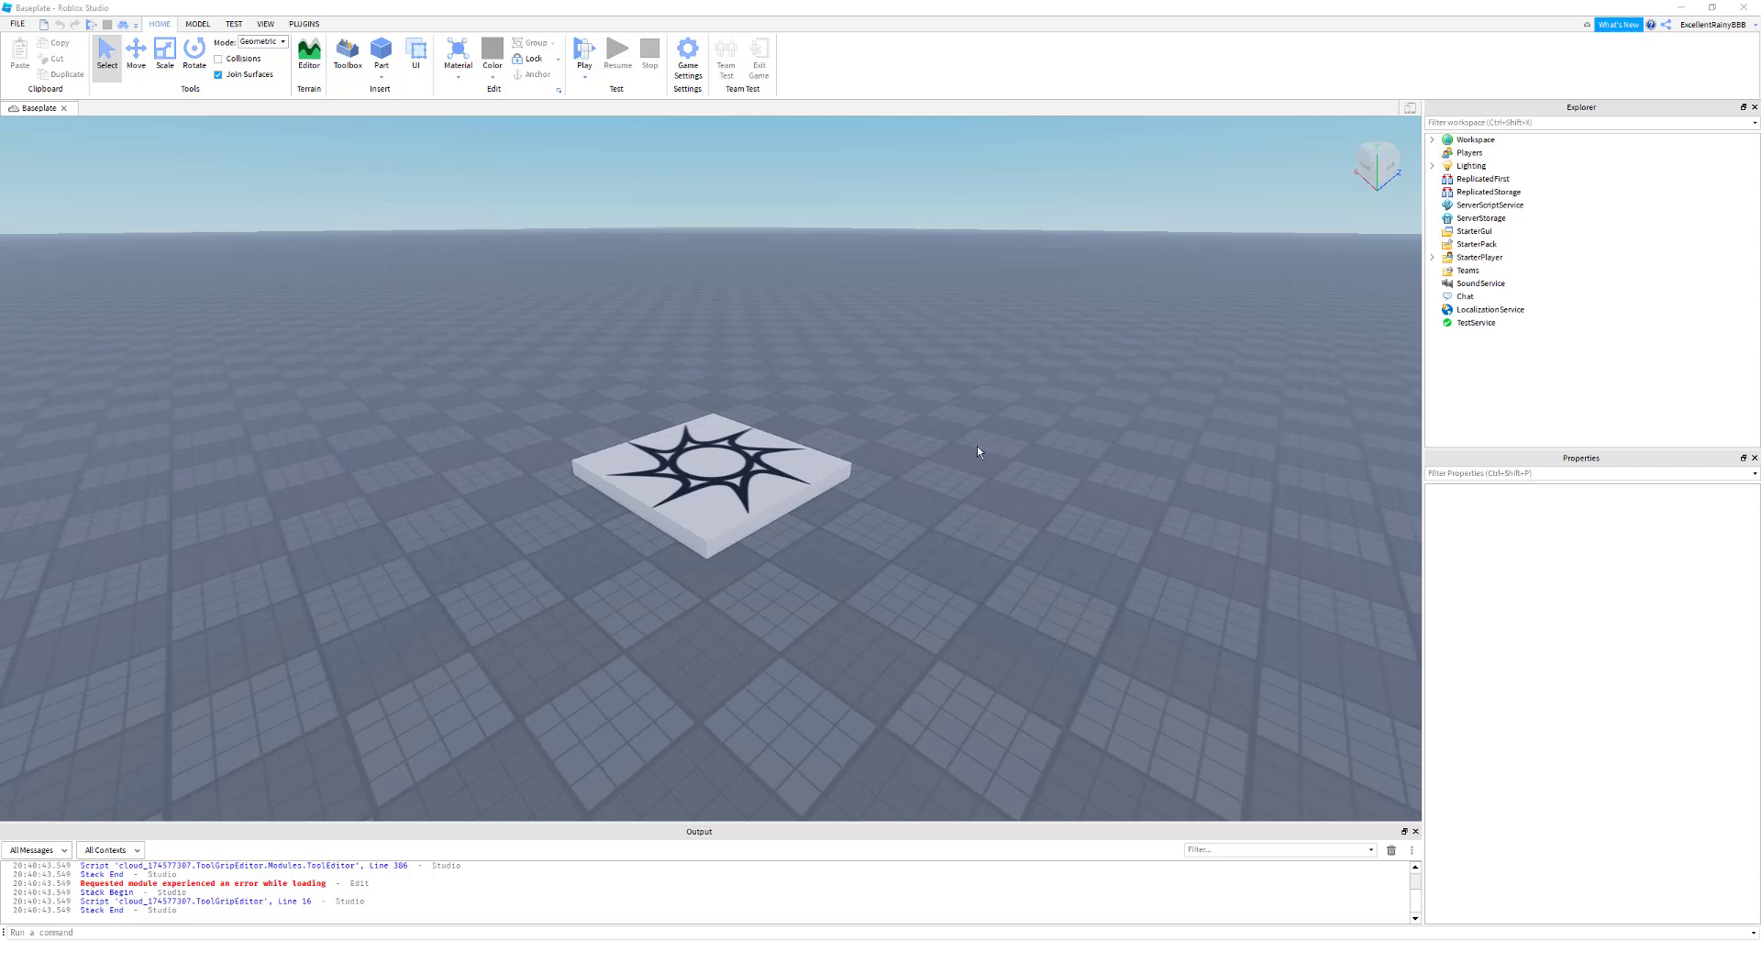
# Insert an R15 Block Rig dummy with the Rig Builder plugin
pyautogui.moveTo(620, 185); pyautogui.dragTo(688, 194, button='right')
pyautogui.press('w')
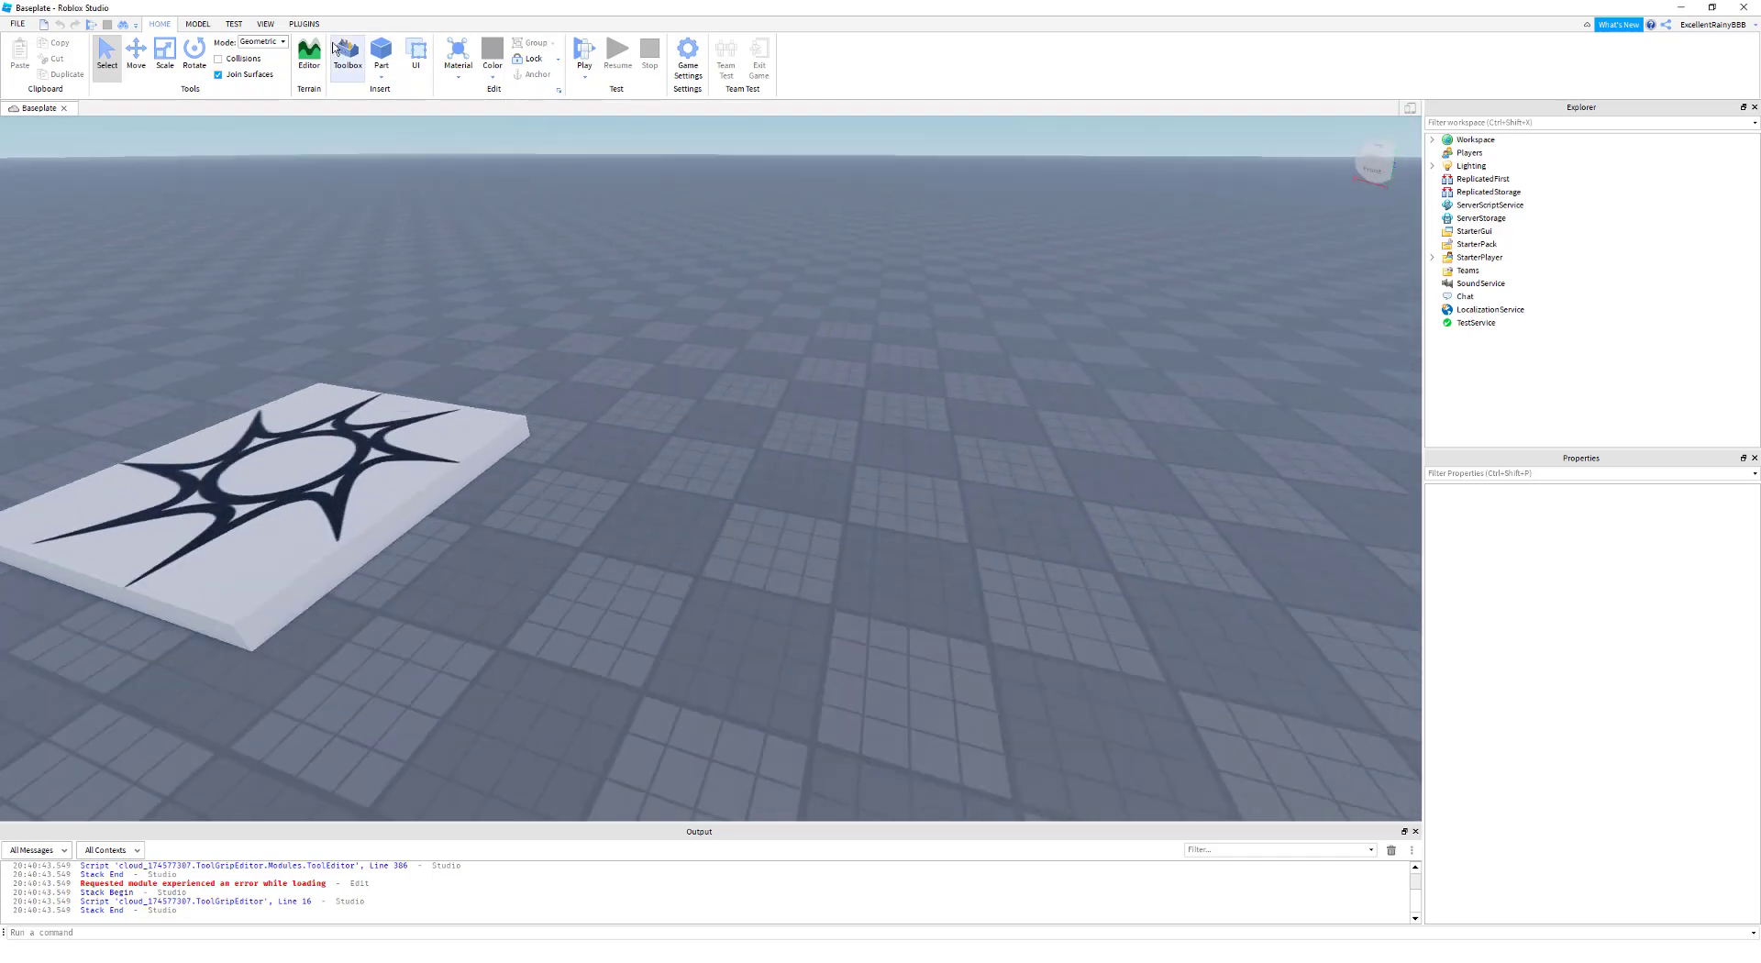
pyautogui.click(304, 25)
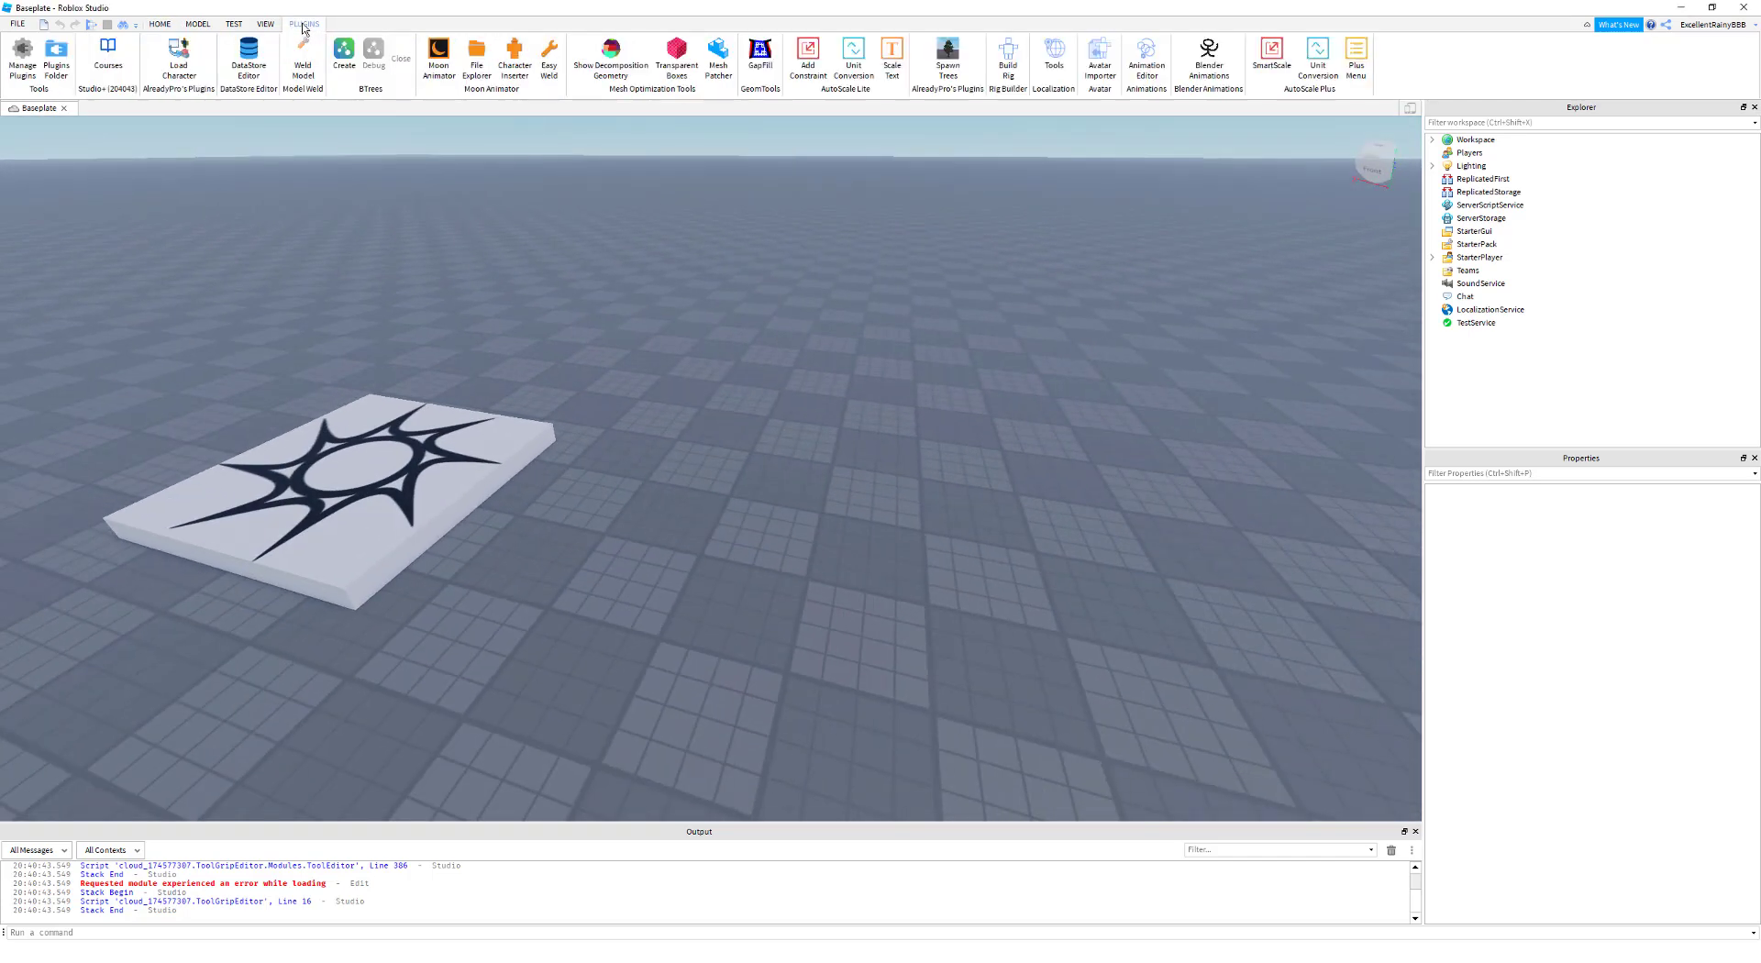
pyautogui.click(1011, 63)
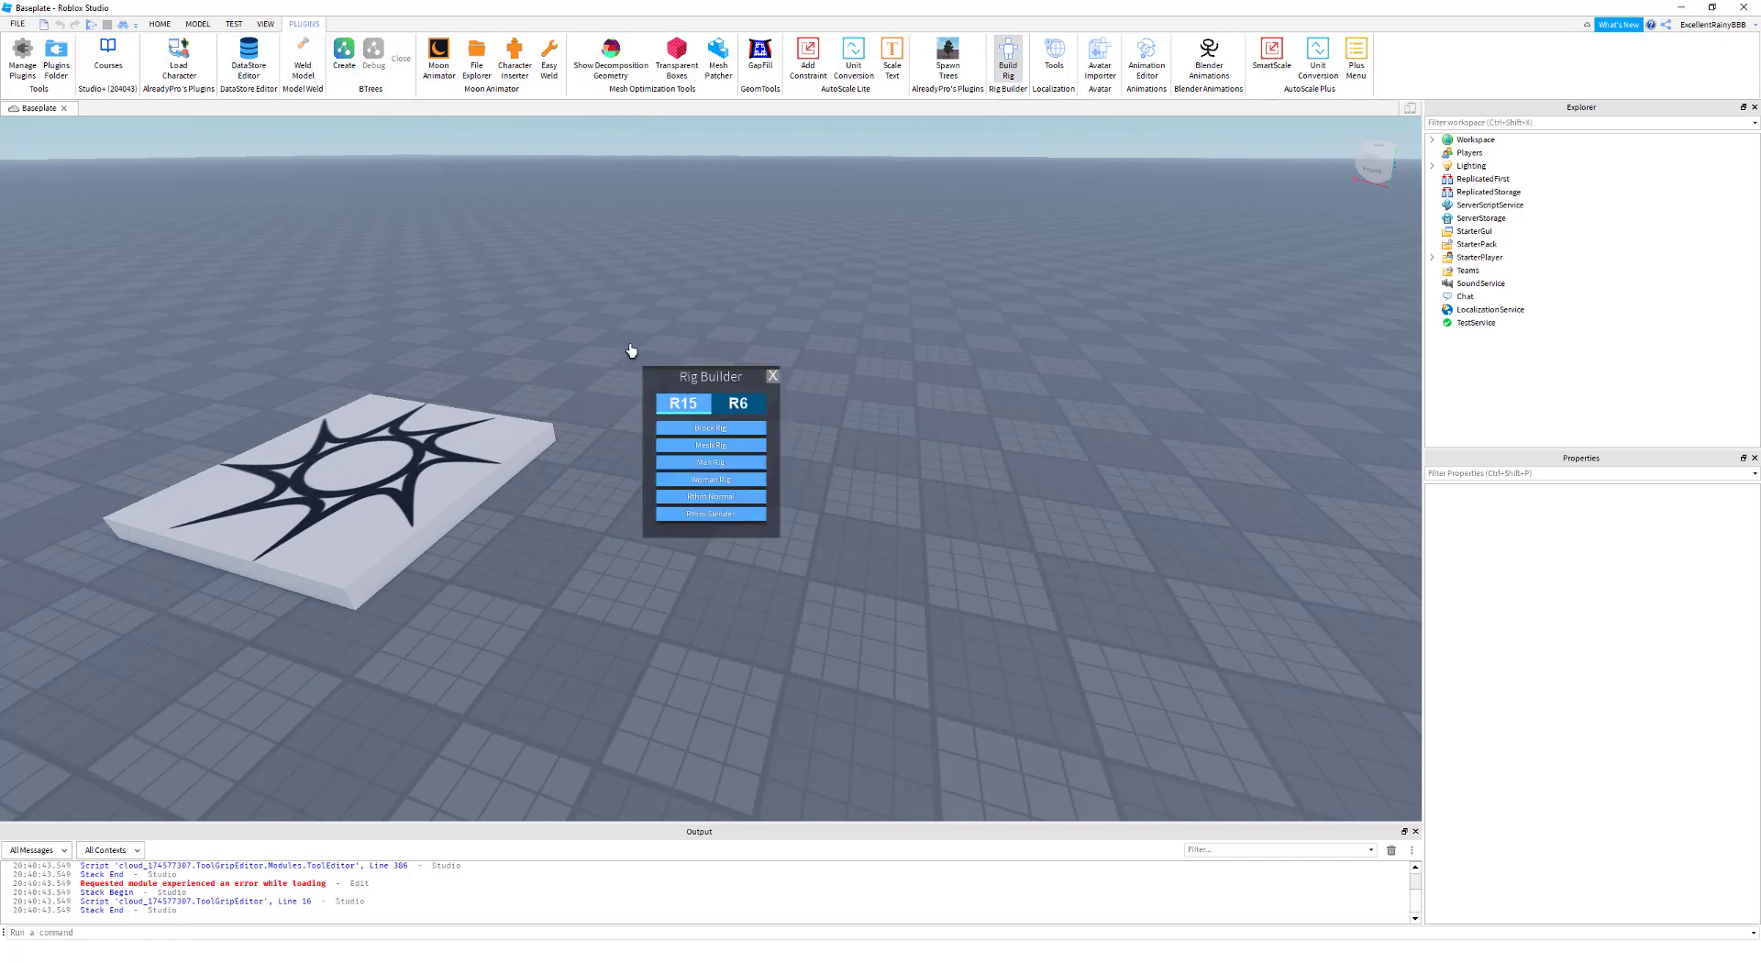
pyautogui.click(692, 429)
pyautogui.click(733, 433)
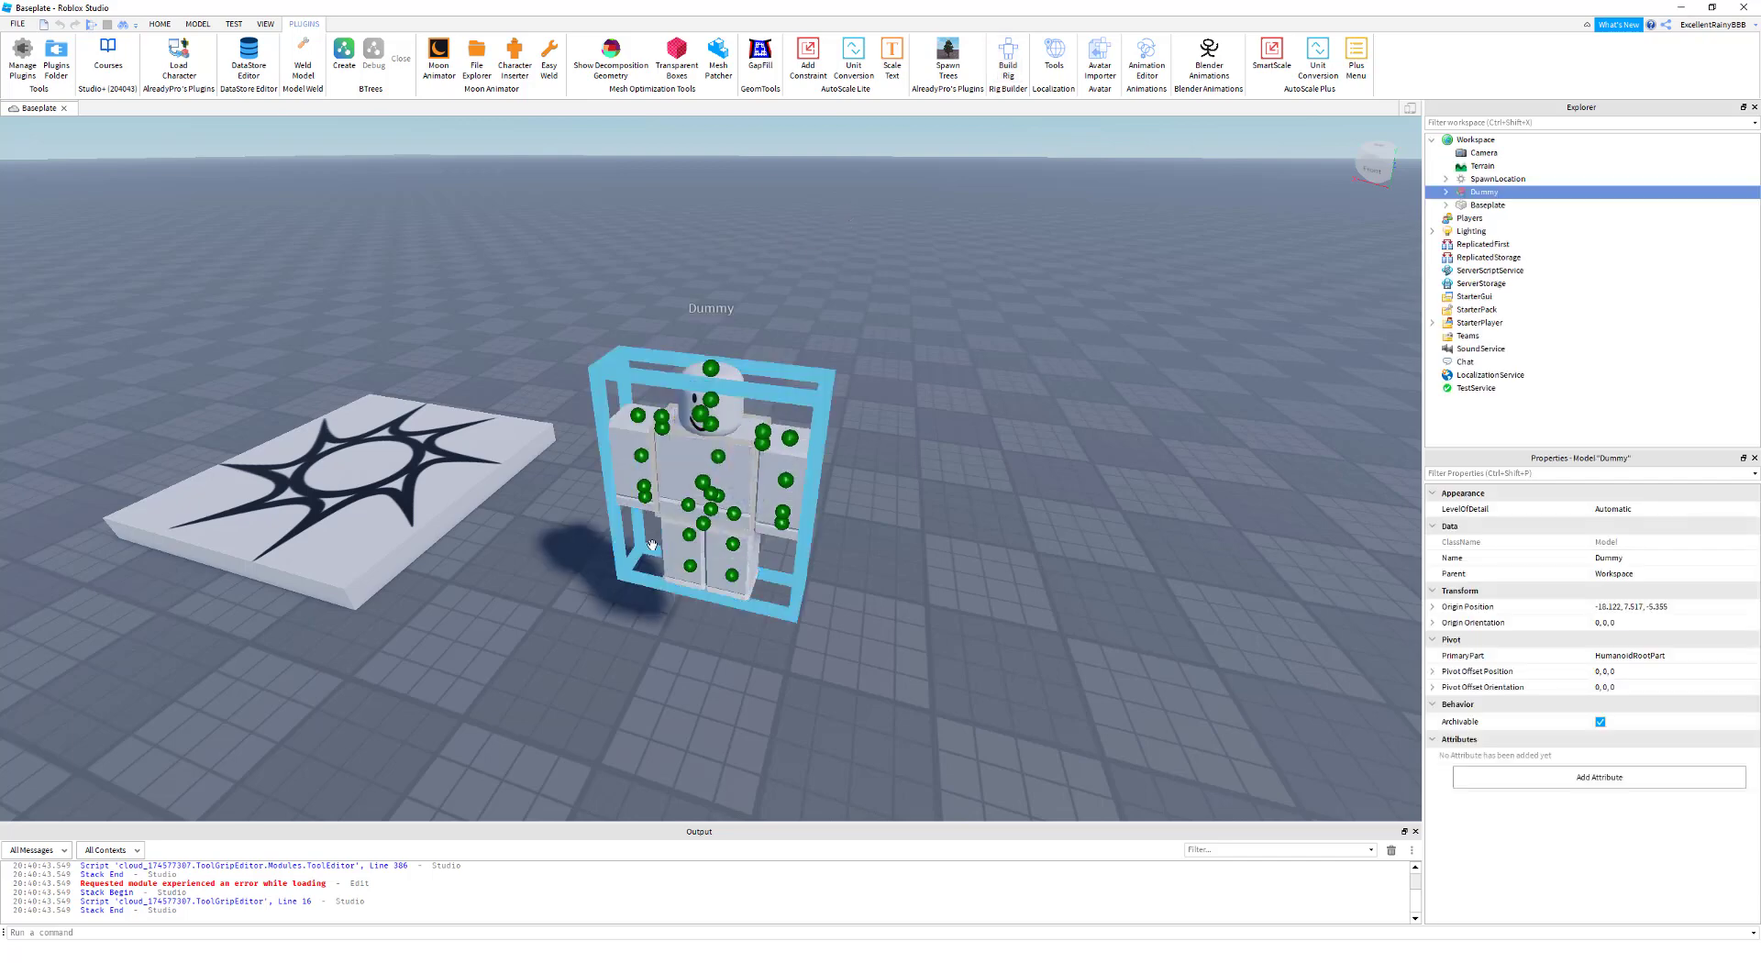
# Move the dummy to stand upright on the baseplate beside the spawn pad and deselect it
pyautogui.moveTo(676, 471); pyautogui.dragTo(942, 585)
pyautogui.moveTo(939, 584); pyautogui.dragTo(942, 584, button='right')
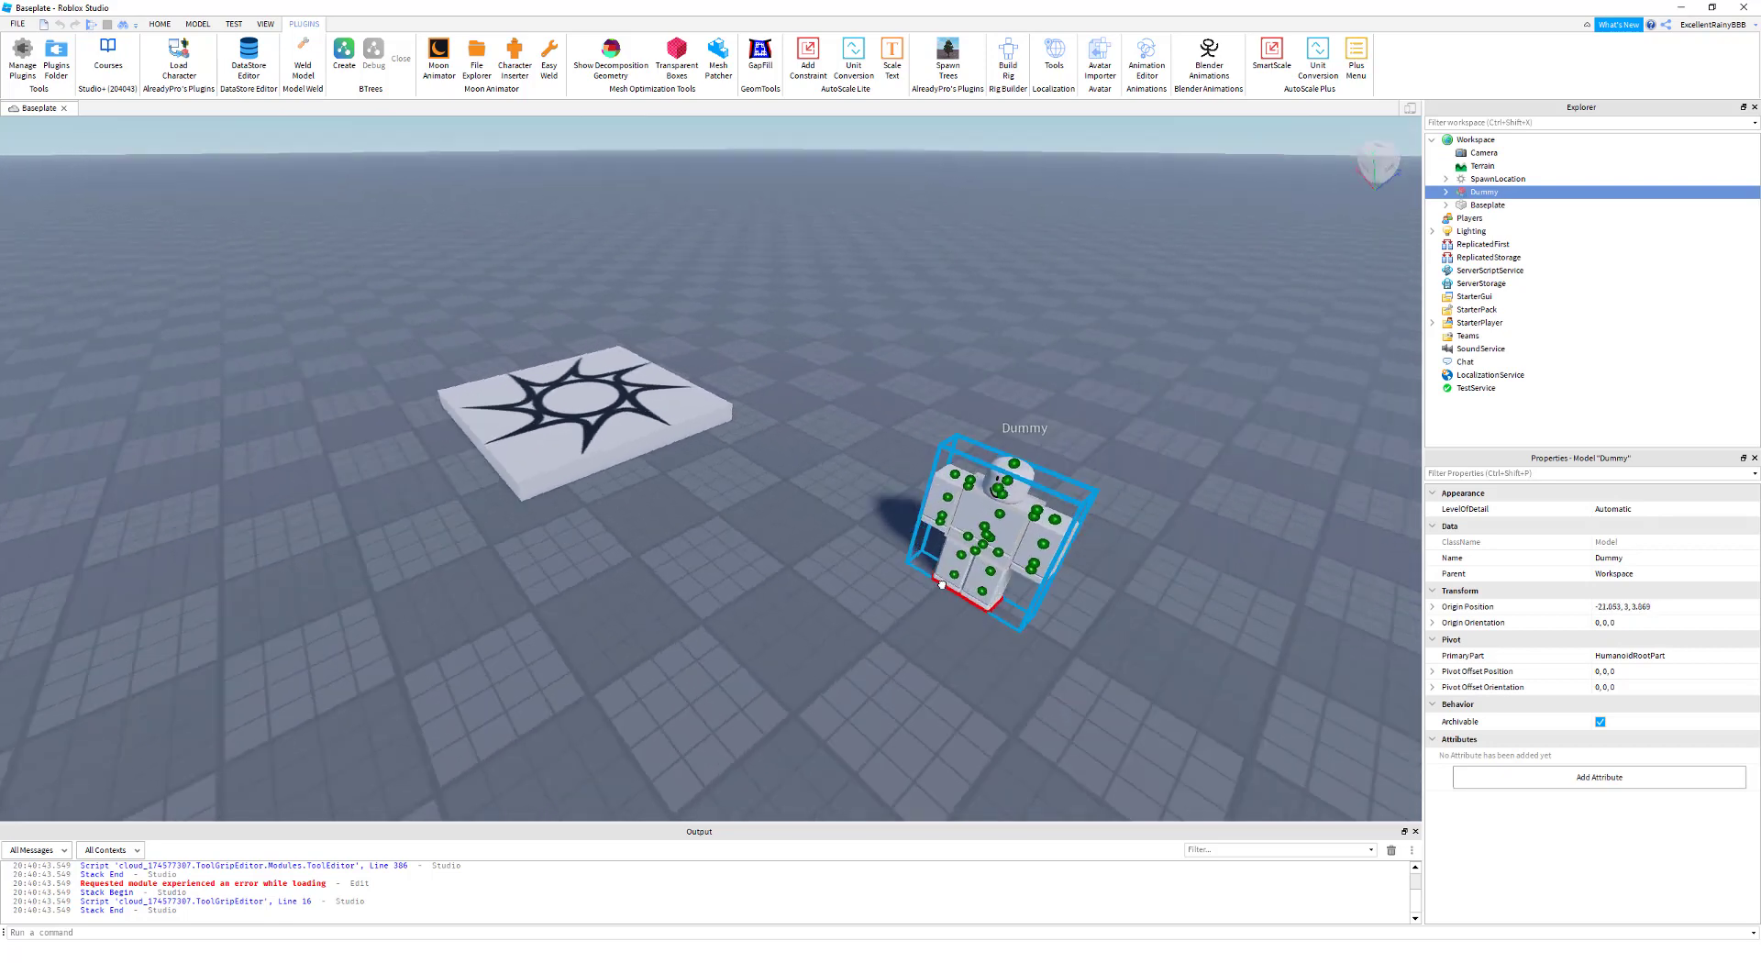
pyautogui.moveTo(942, 584); pyautogui.dragTo(942, 584)
pyautogui.moveTo(942, 584); pyautogui.dragTo(942, 584, button='right')
pyautogui.moveTo(942, 584); pyautogui.dragTo(791, 558)
pyautogui.moveTo(942, 584); pyautogui.dragTo(942, 585, button='right')
pyautogui.scroll(2, 791, 556)
pyautogui.moveTo(790, 558); pyautogui.dragTo(791, 547)
pyautogui.click(577, 485)
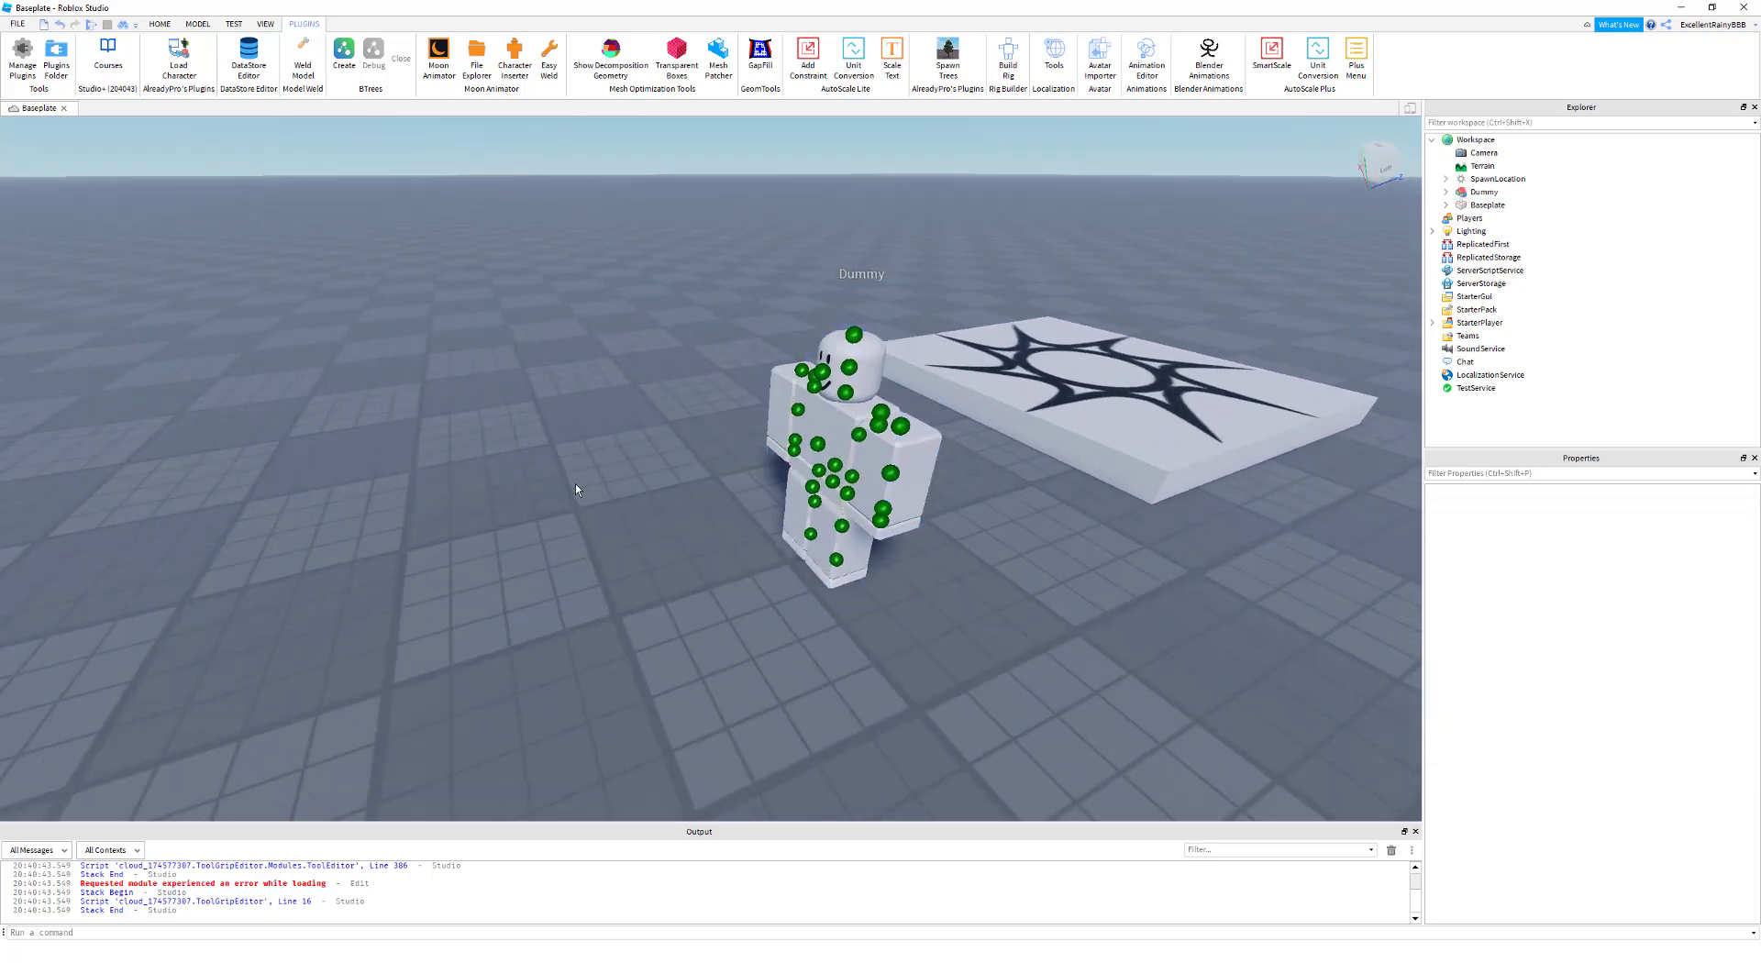
# Insert a block part on the baseplate in front of the dummy and raise it to a height of about 3.2 studs
pyautogui.moveTo(792, 421); pyautogui.dragTo(793, 420, button='right')
pyautogui.press('w')
pyautogui.moveTo(734, 364); pyautogui.dragTo(696, 302, button='right')
pyautogui.press('w')
pyautogui.press('a')
pyautogui.press('a')
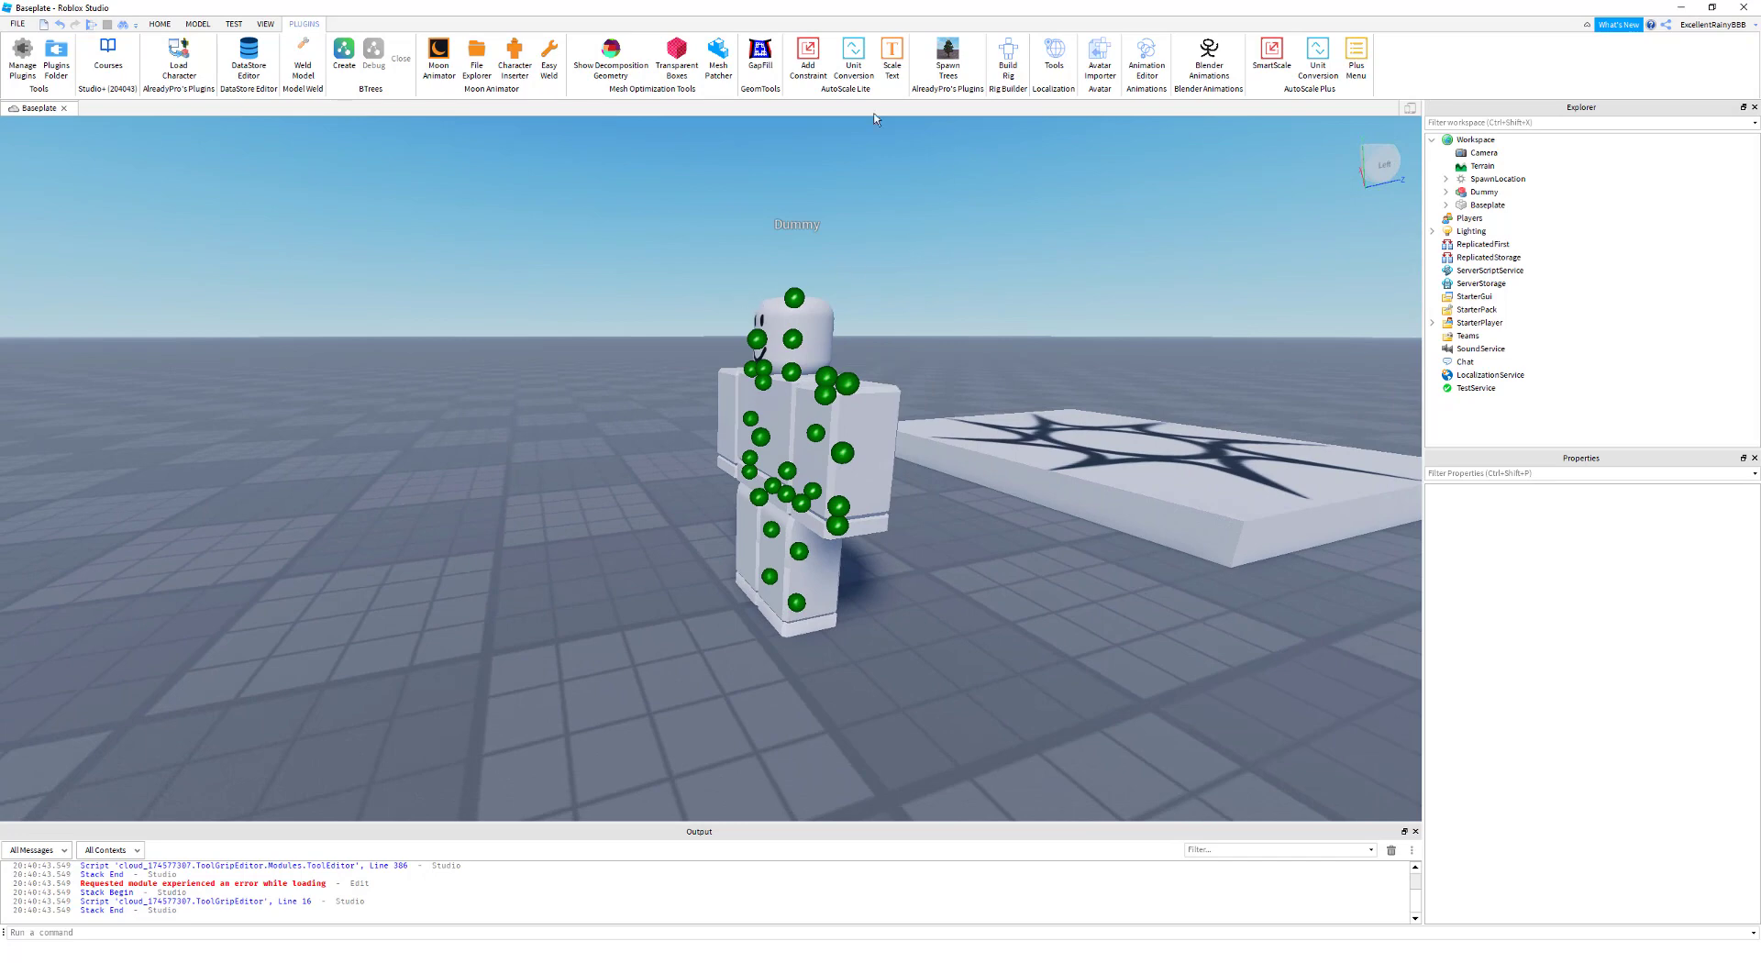
pyautogui.moveTo(806, 184); pyautogui.dragTo(805, 180, button='right')
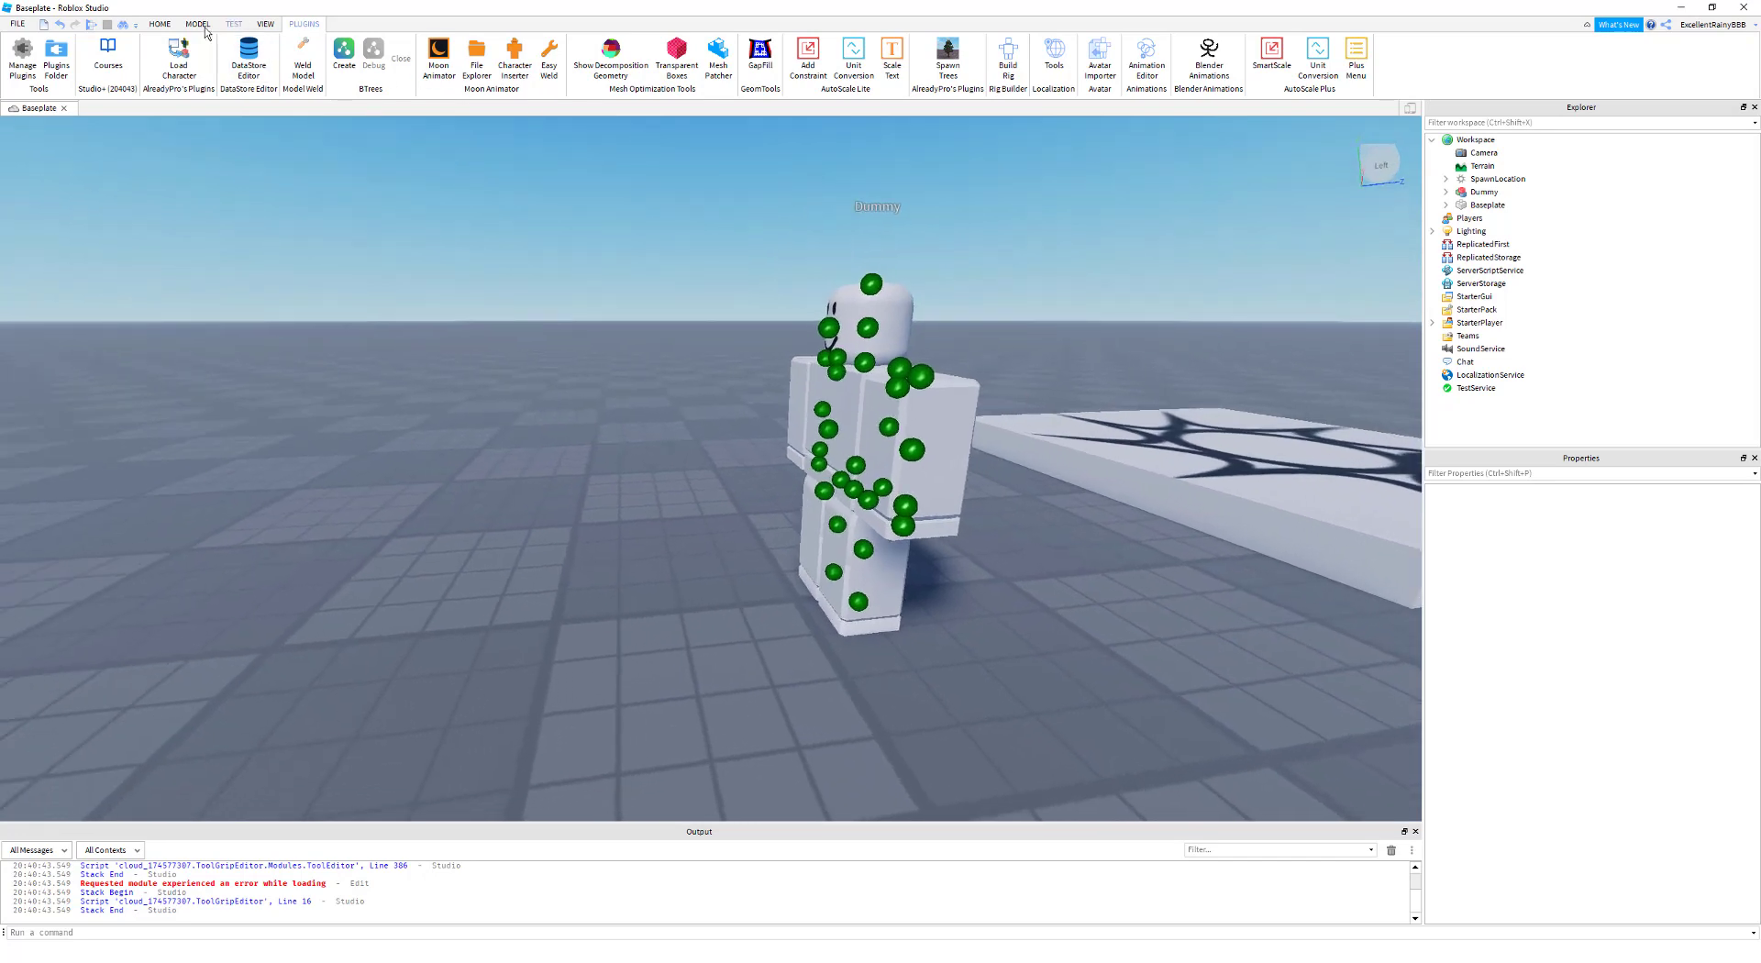
pyautogui.click(161, 24)
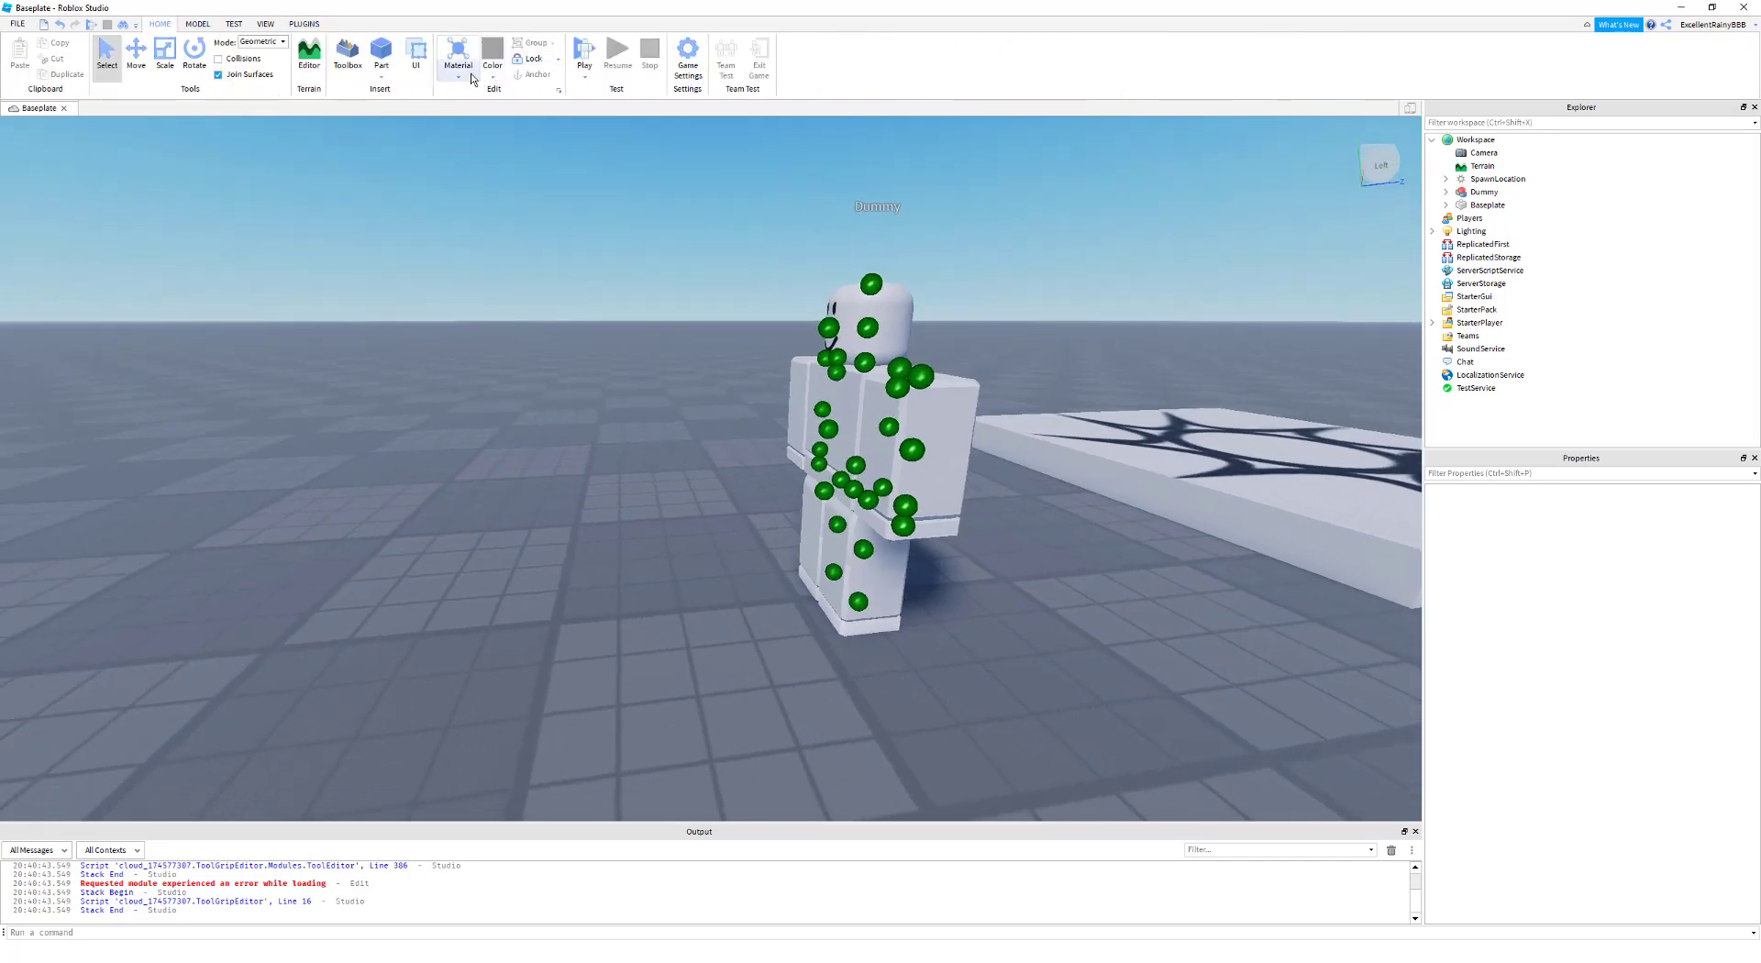
pyautogui.moveTo(645, 175); pyautogui.dragTo(468, 164, button='right')
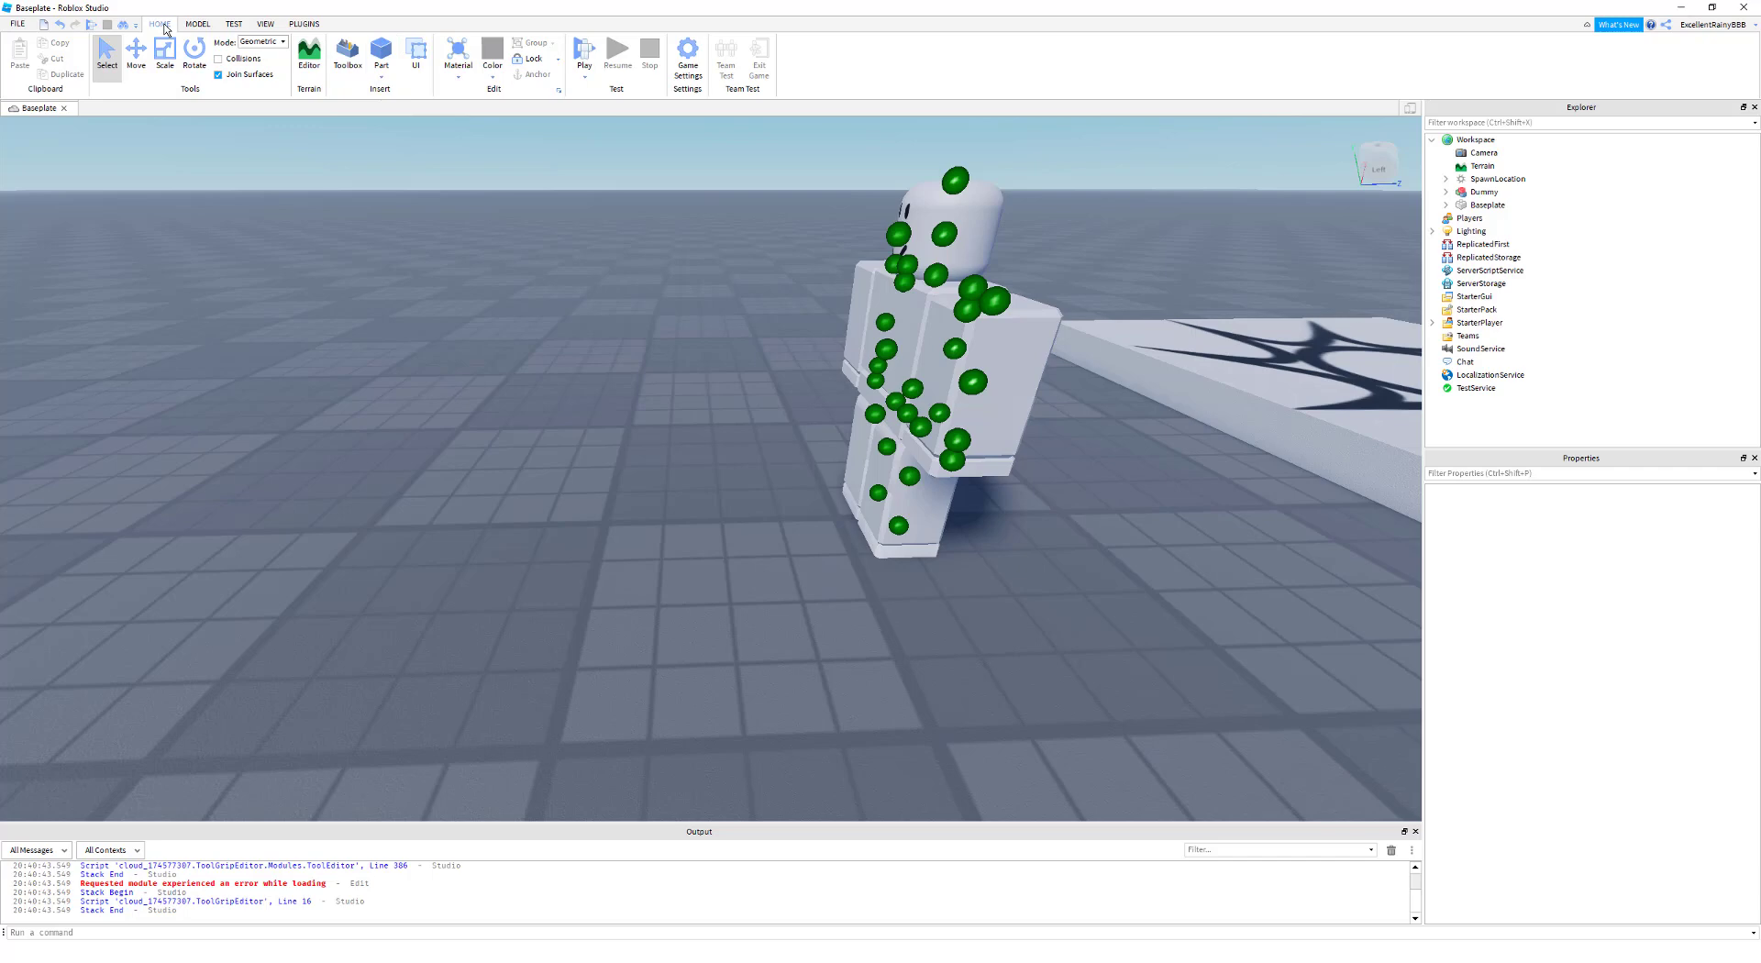
pyautogui.click(380, 50)
pyautogui.moveTo(725, 403); pyautogui.dragTo(695, 488)
pyautogui.hotkey('ctrl', '2')
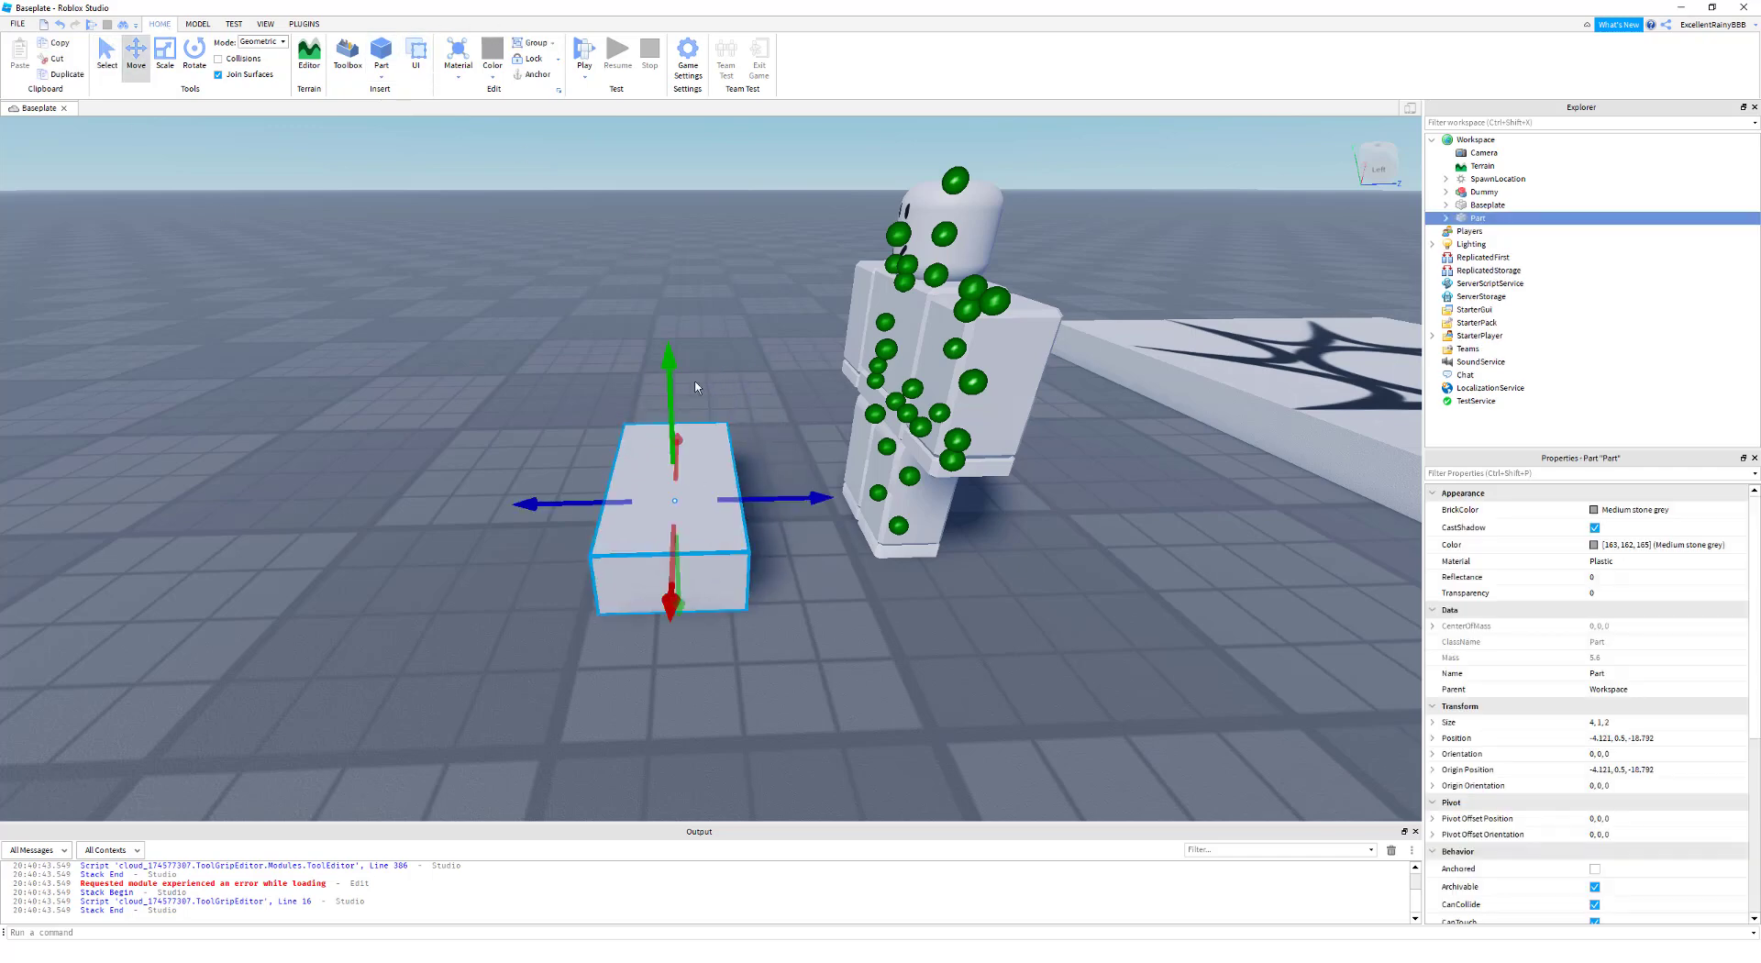
pyautogui.moveTo(667, 379); pyautogui.dragTo(679, 275)
# Scale the block part down to a small button-sized block of about 0.96 × 0.5 × 0.54 studs
pyautogui.moveTo(679, 275); pyautogui.dragTo(433, 204, button='right')
pyautogui.press('a')
pyautogui.press('w')
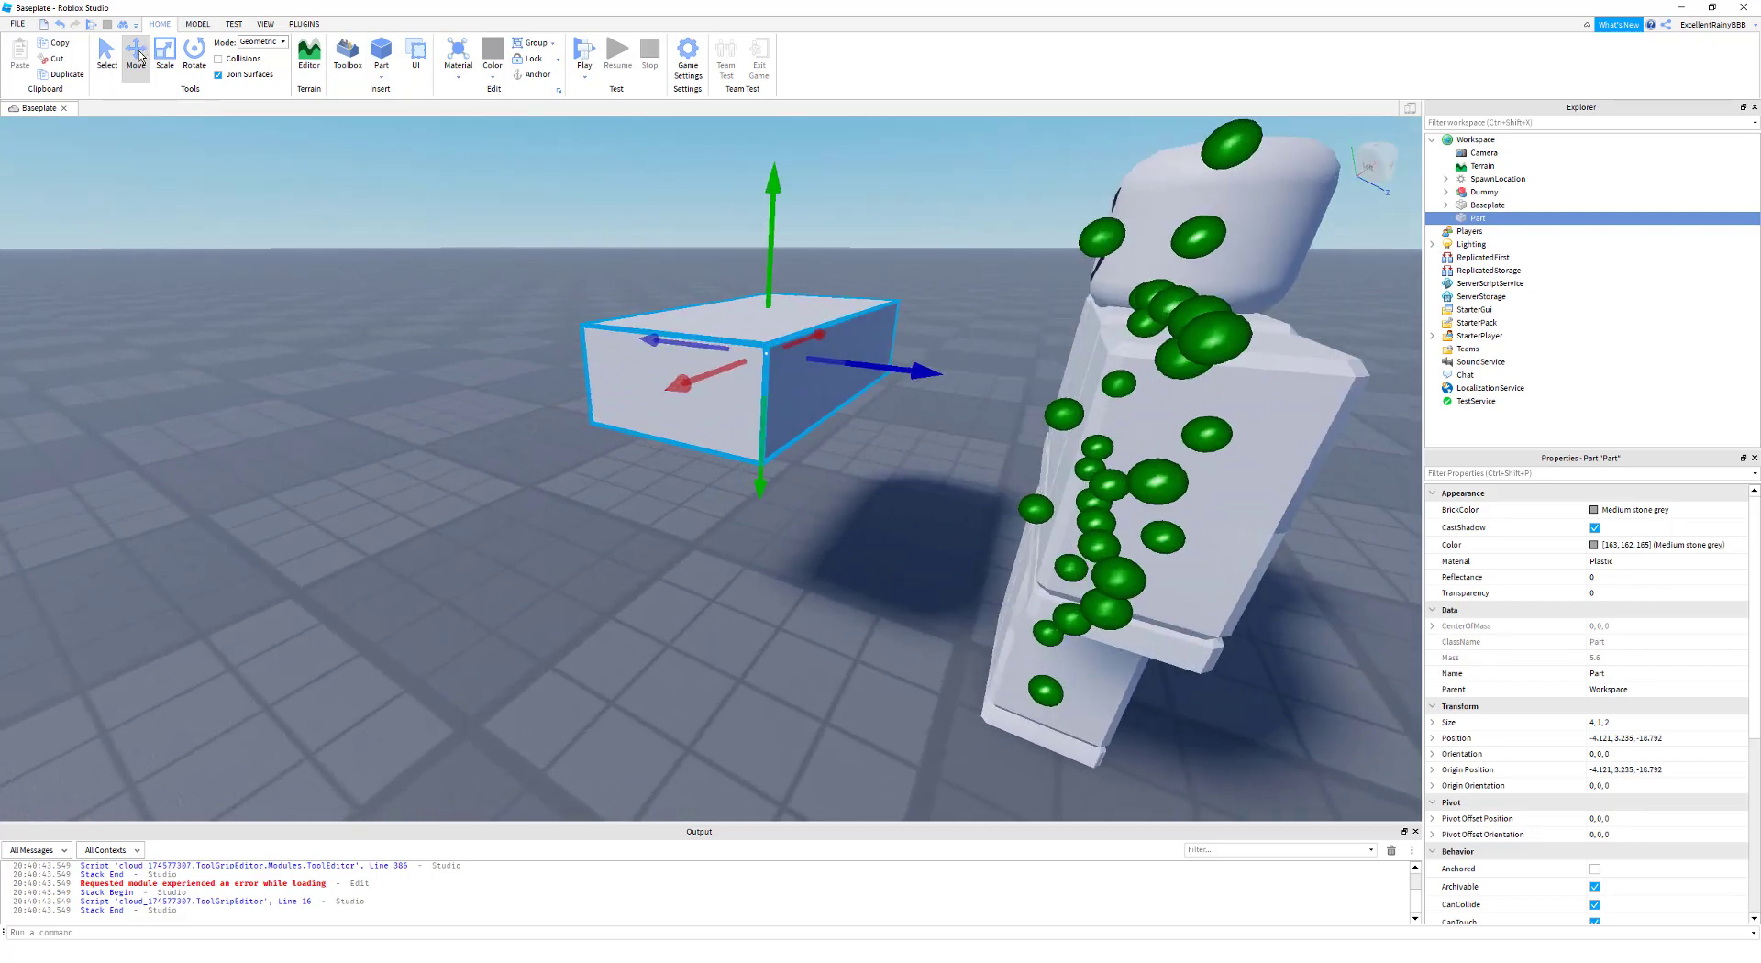
pyautogui.press('a')
pyautogui.moveTo(882, 291)
pyautogui.mouseDown(button='right')
pyautogui.moveTo(959, 292)
pyautogui.moveTo(888, 271)
pyautogui.mouseUp(button='right')
pyautogui.press('w')
pyautogui.press('d')
pyautogui.press('s')
pyautogui.press('w')
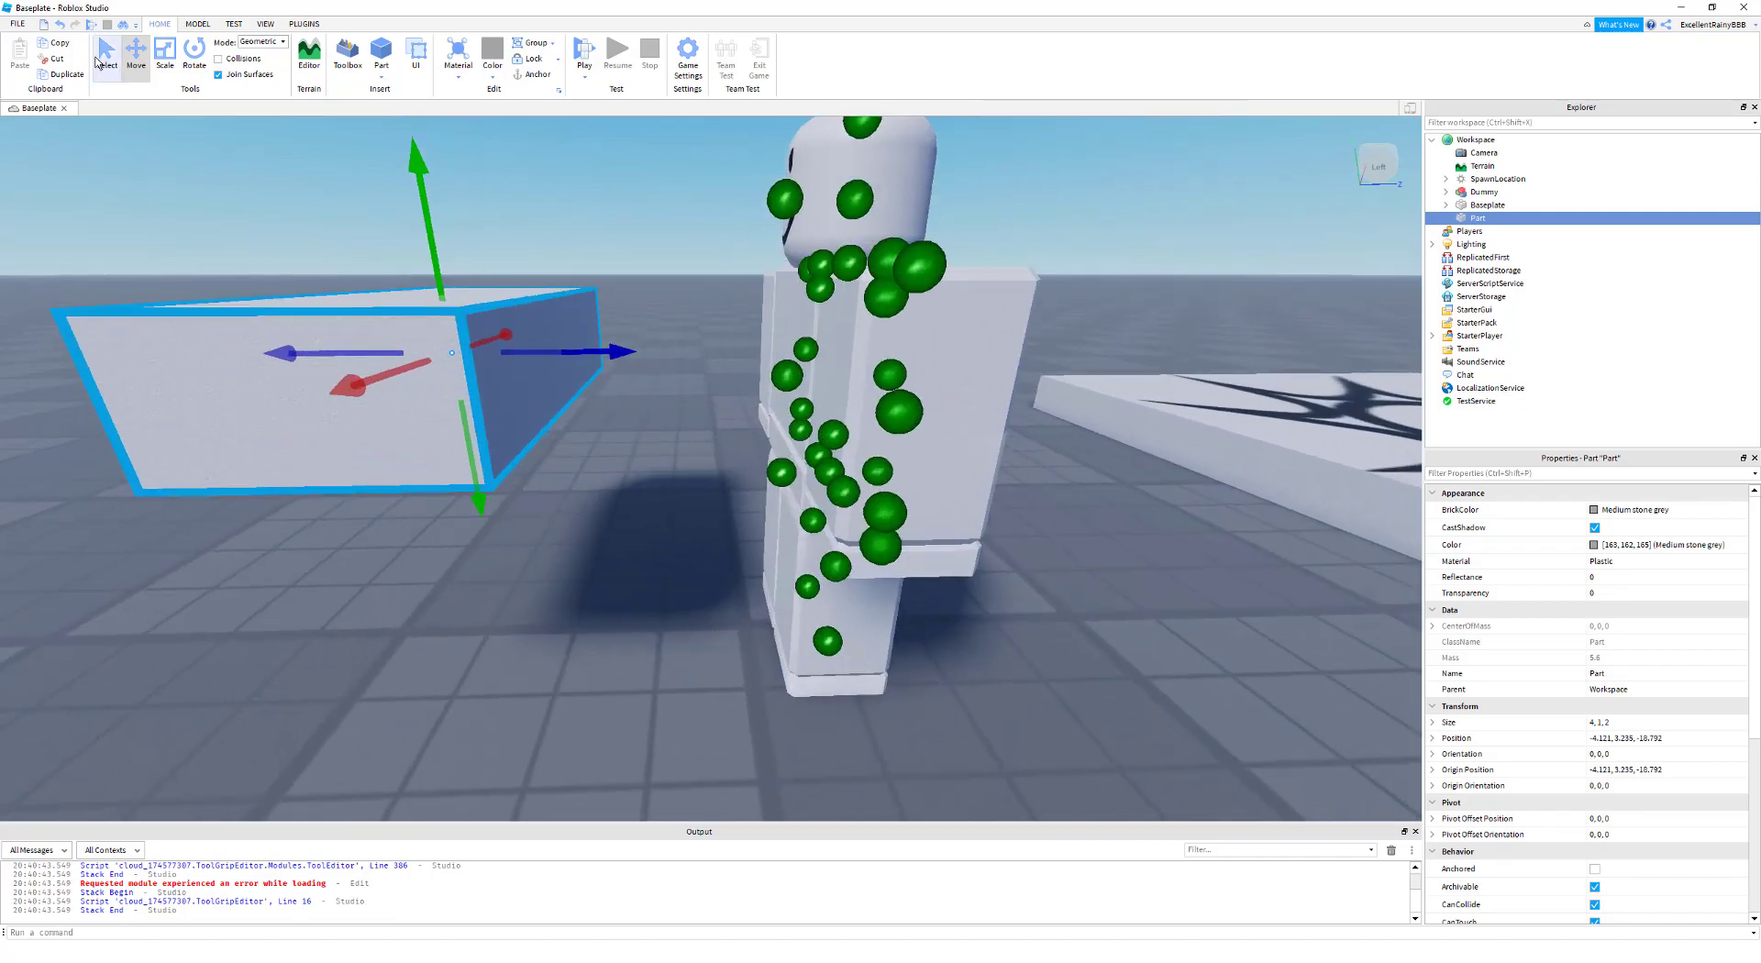
pyautogui.click(171, 61)
pyautogui.press('a')
pyautogui.moveTo(514, 284); pyautogui.dragTo(661, 292, button='right')
pyautogui.press('s')
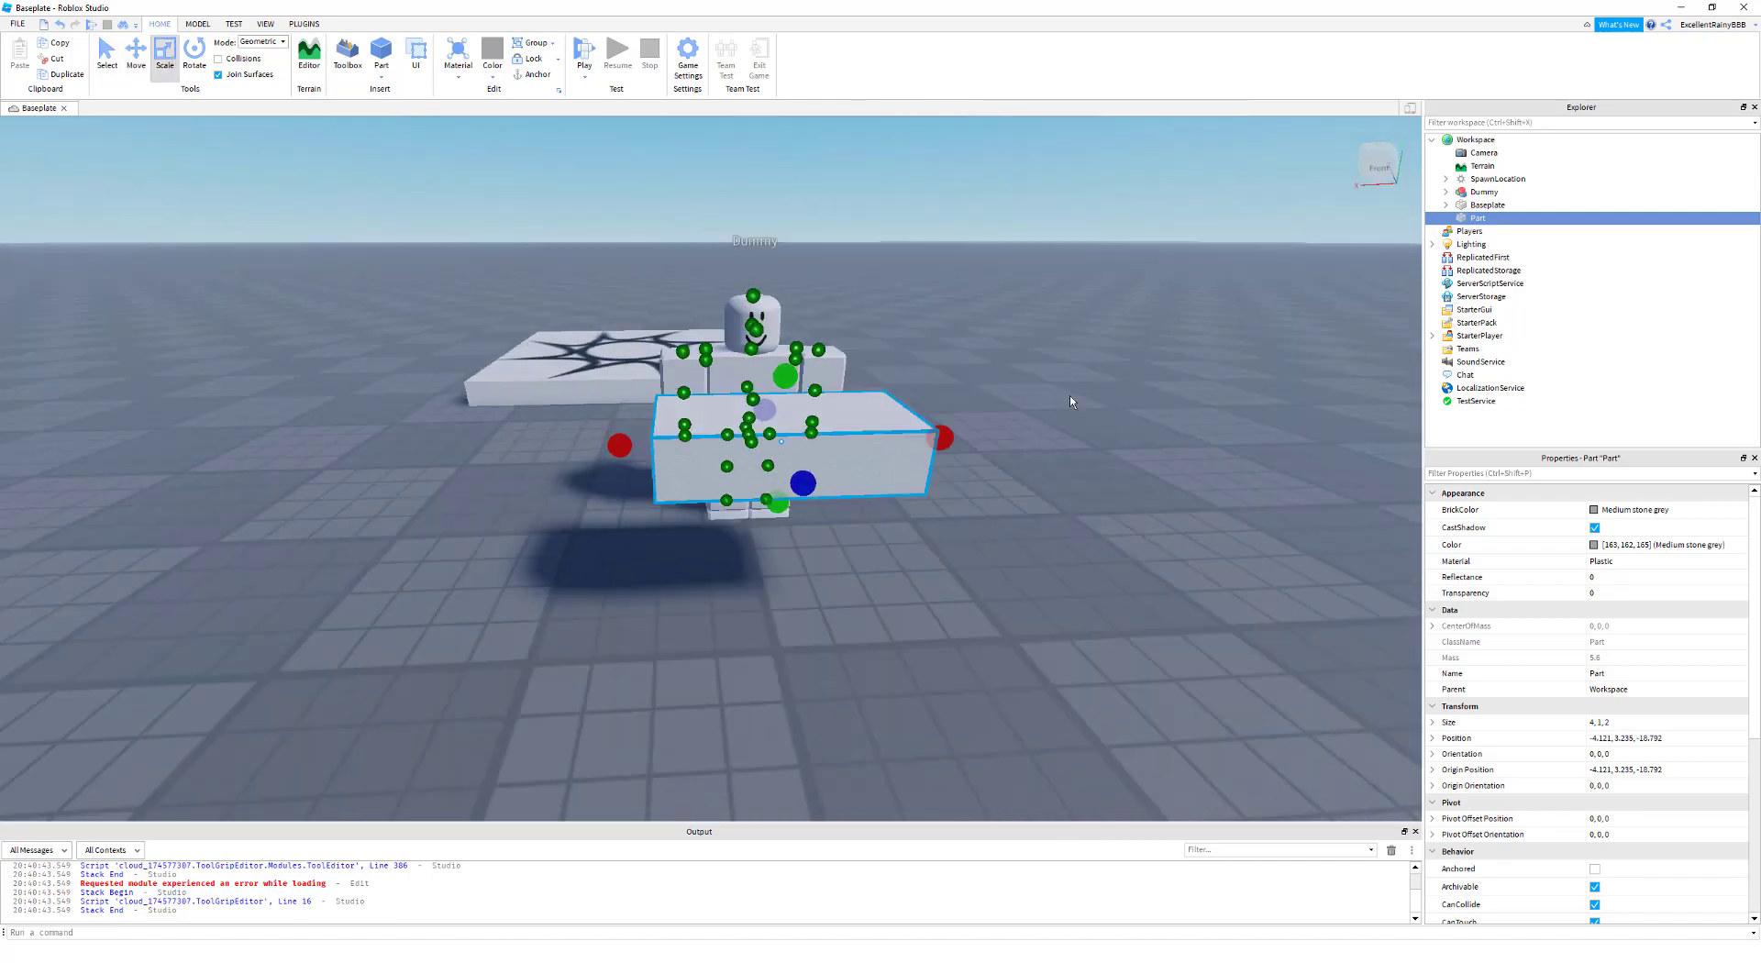
pyautogui.moveTo(943, 436); pyautogui.dragTo(837, 439)
pyautogui.moveTo(626, 444); pyautogui.dragTo(706, 414)
pyautogui.click(886, 354)
pyautogui.moveTo(886, 354); pyautogui.dragTo(889, 356, button='right')
pyautogui.press('a')
pyautogui.press('e')
pyautogui.click(865, 543)
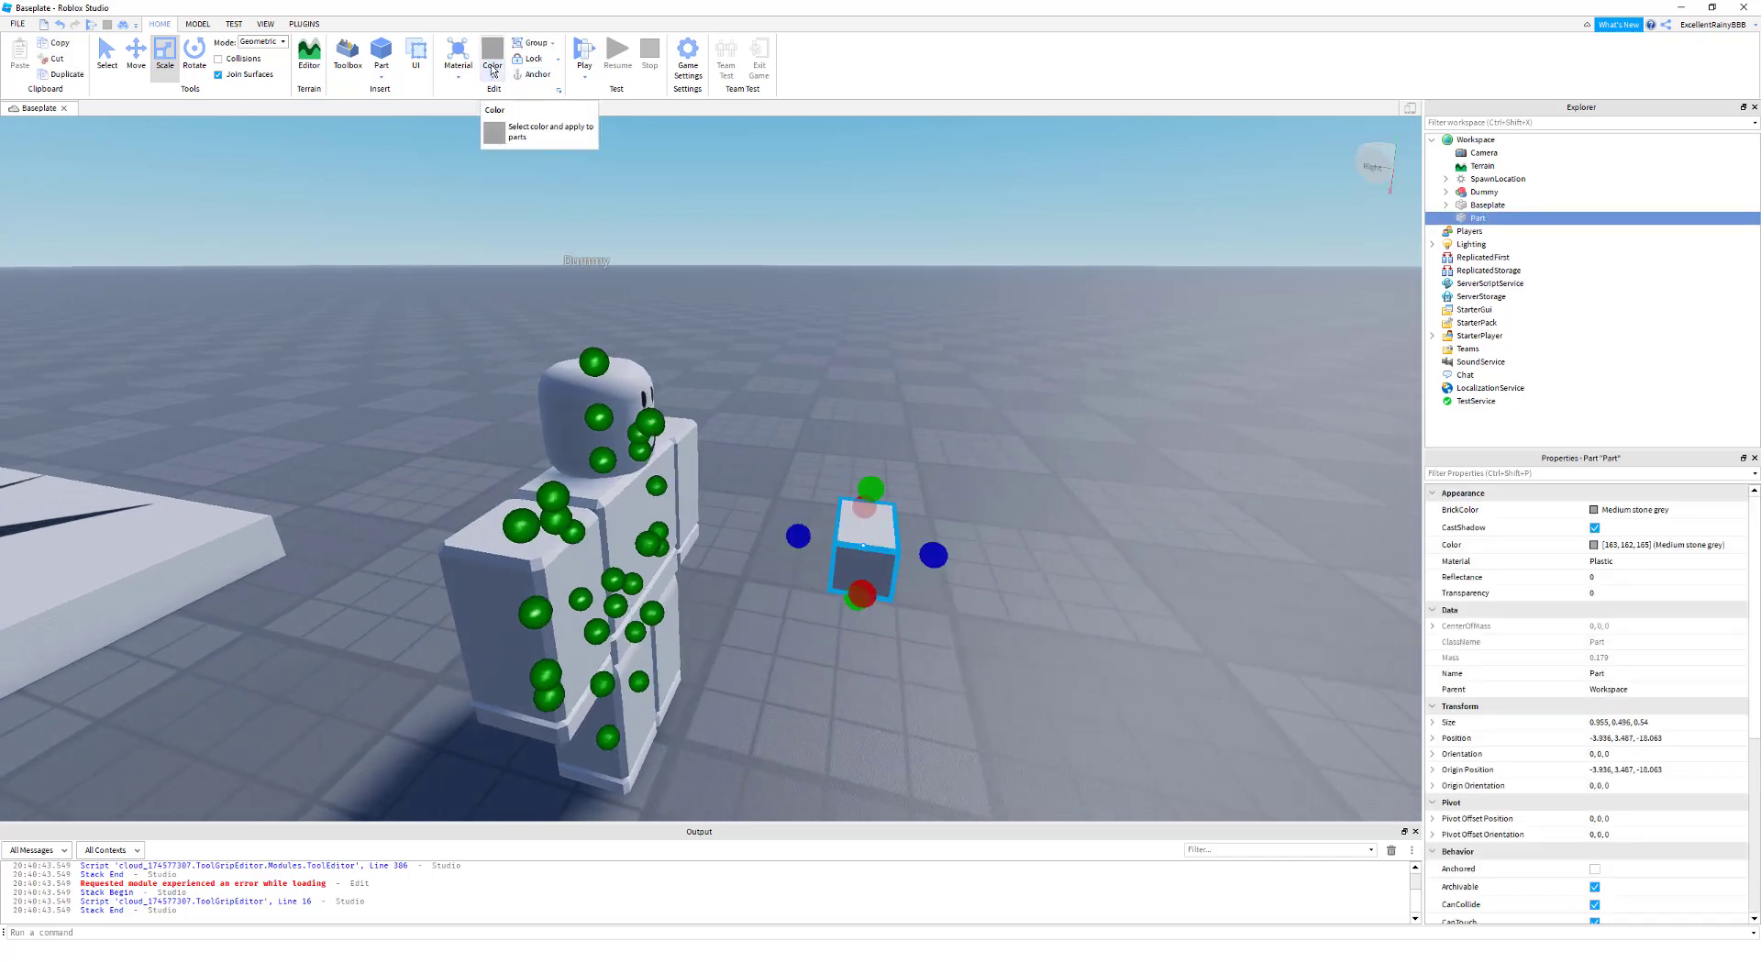
# Color the small block Electric blue and deselect it
pyautogui.click(492, 69)
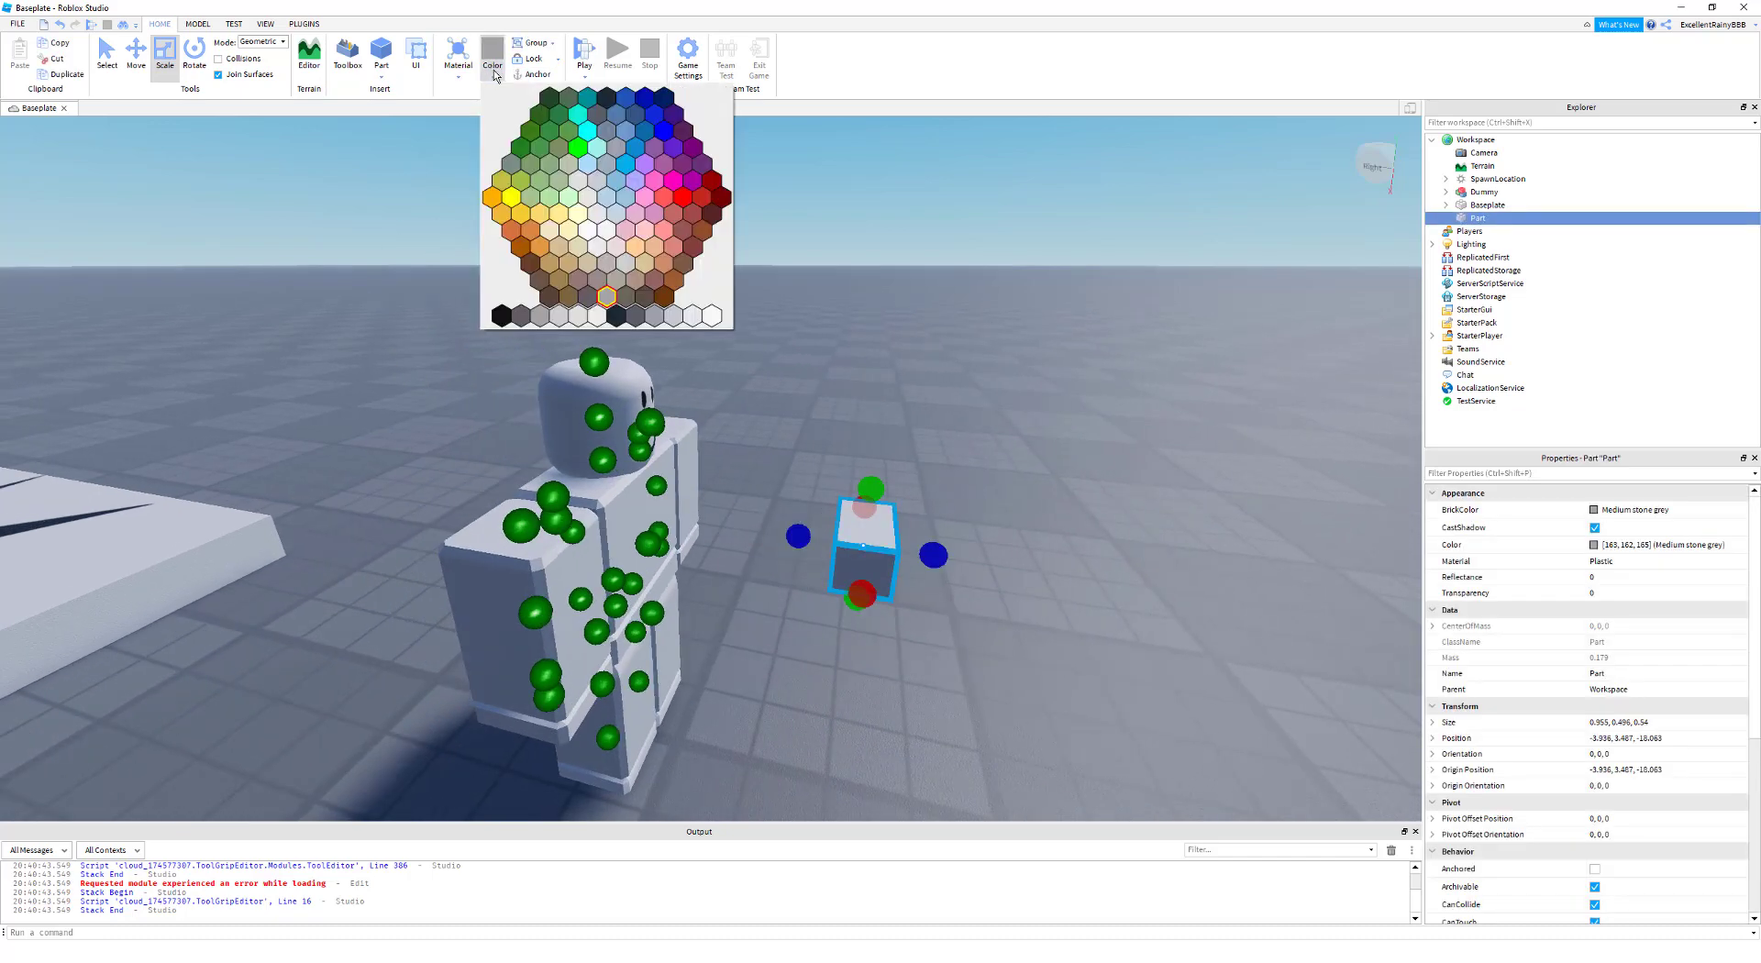
pyautogui.click(635, 146)
pyautogui.click(869, 358)
# Delete the dummy, leaving the blue block in the workspace
pyautogui.press('d')
pyautogui.moveTo(868, 358); pyautogui.dragTo(584, 479, button='right')
pyautogui.moveTo(584, 478); pyautogui.dragTo(668, 344)
pyautogui.press('a')
pyautogui.press('w')
pyautogui.moveTo(688, 433); pyautogui.dragTo(779, 500, button='right')
pyautogui.press('Delete')
pyautogui.press('a')
pyautogui.press('w')
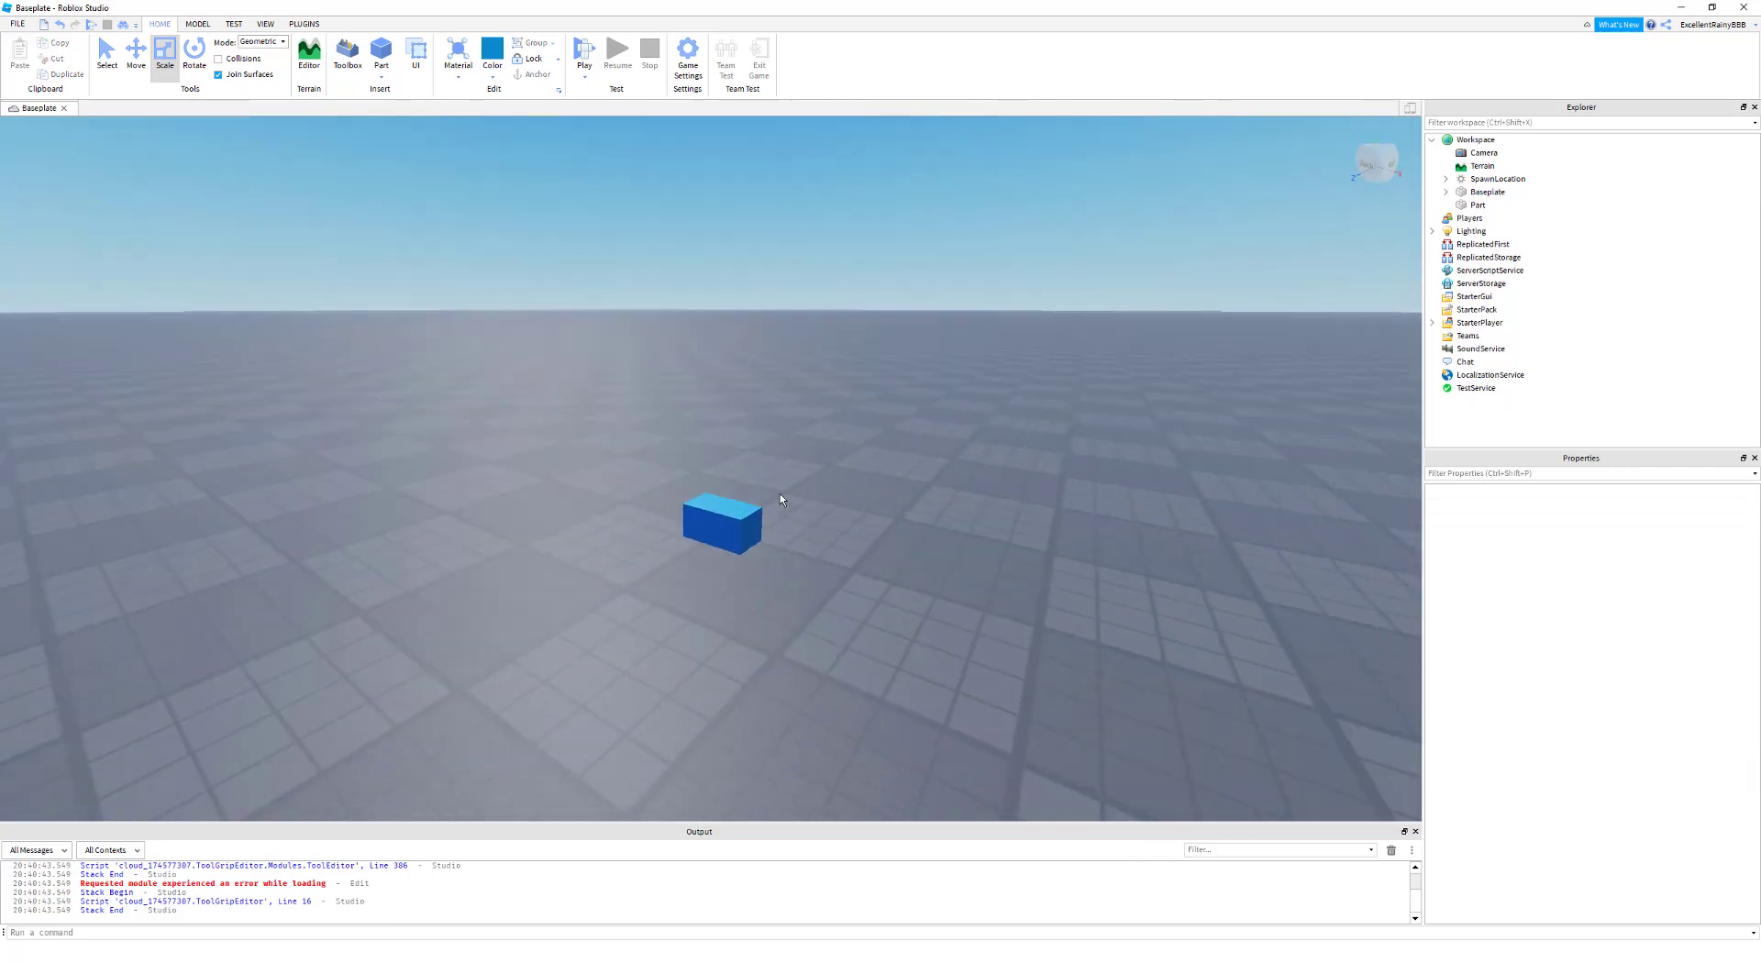
# Anchor the blue block so it stays in the air, and clear the selection
pyautogui.click(746, 515)
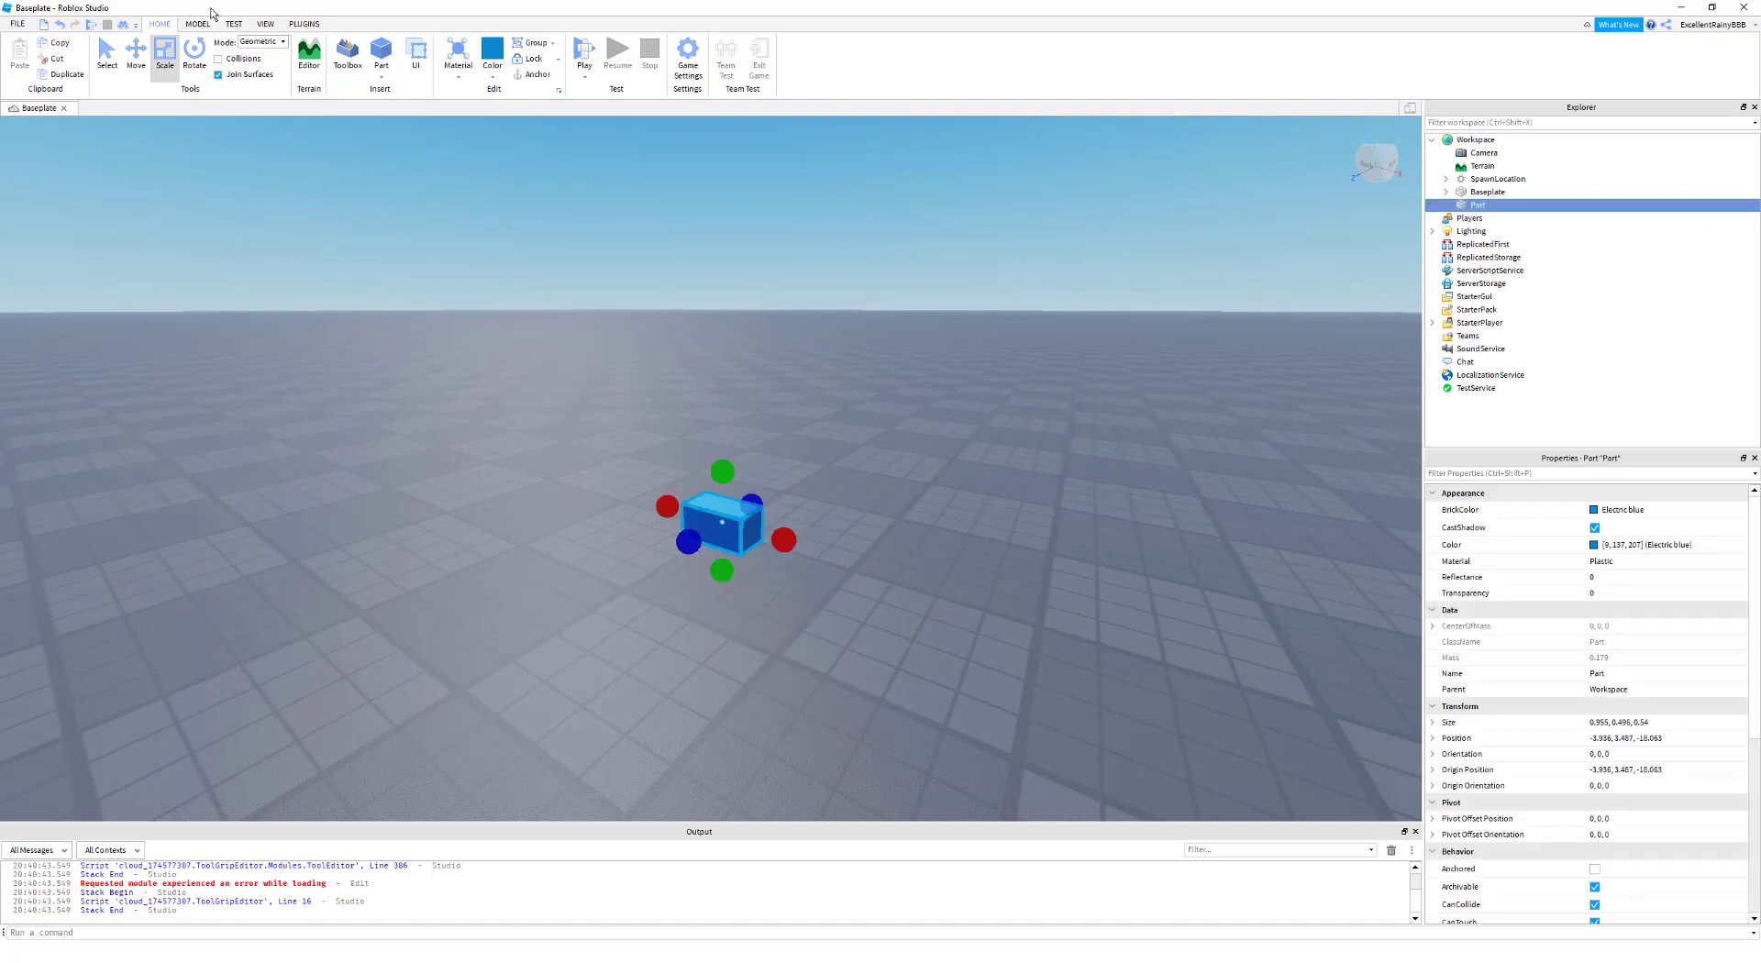
pyautogui.click(197, 25)
pyautogui.click(159, 24)
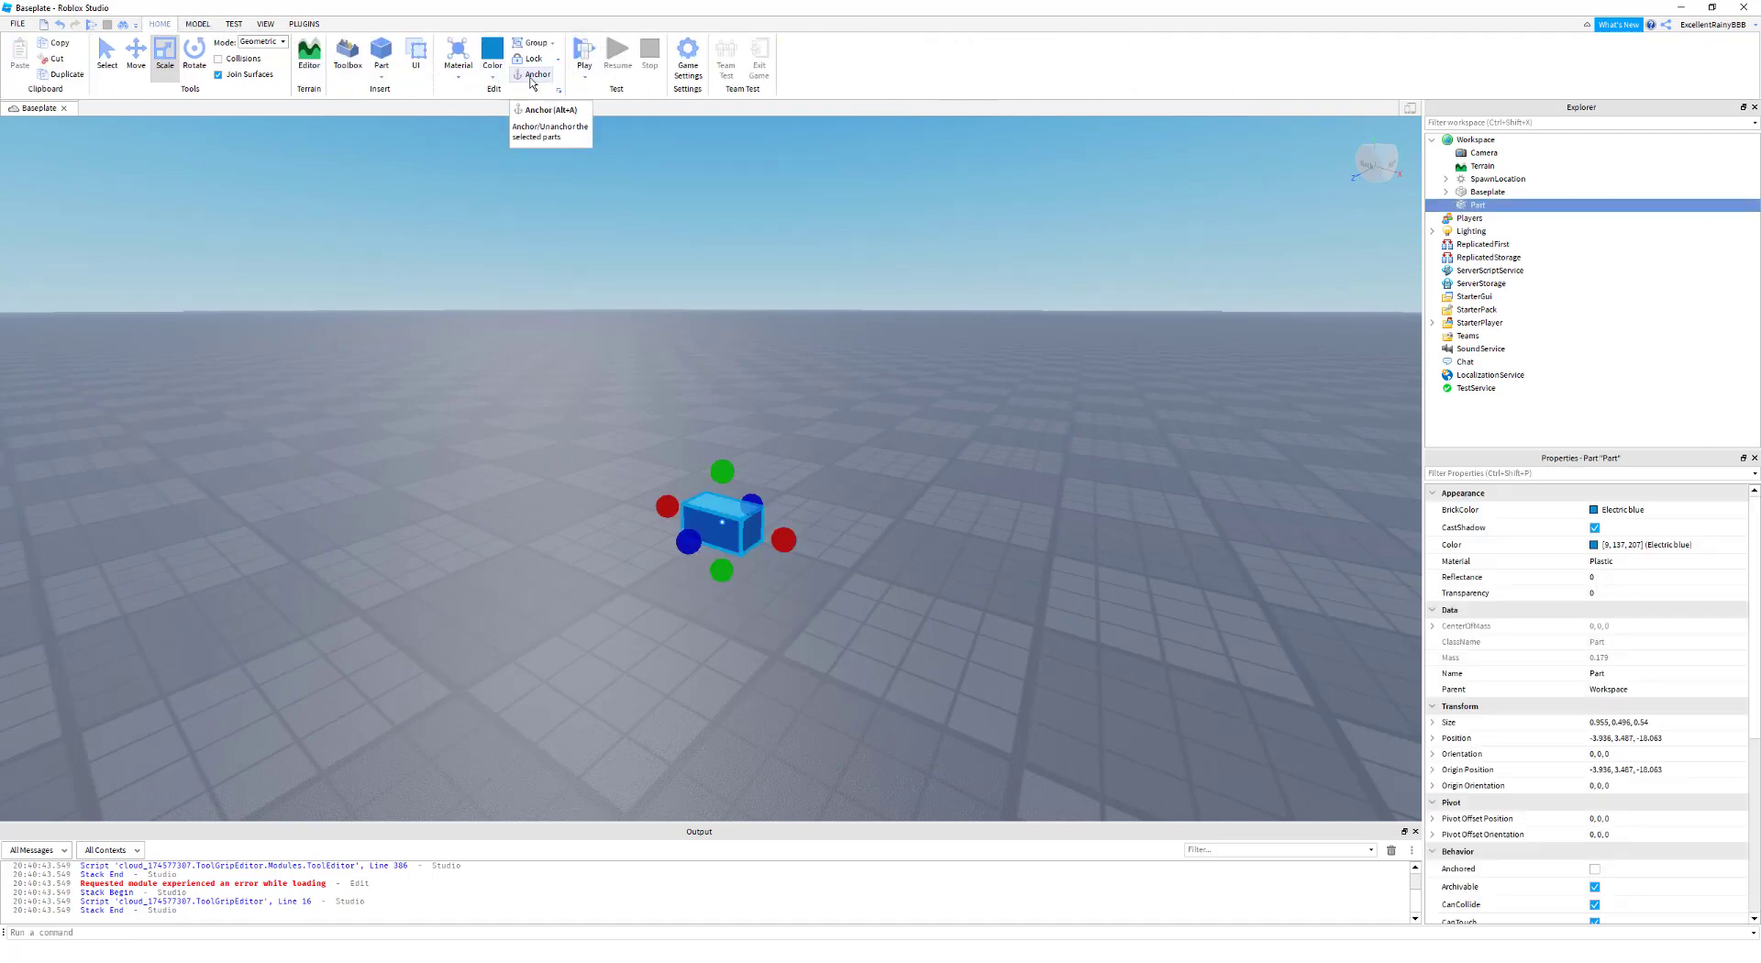
pyautogui.click(531, 79)
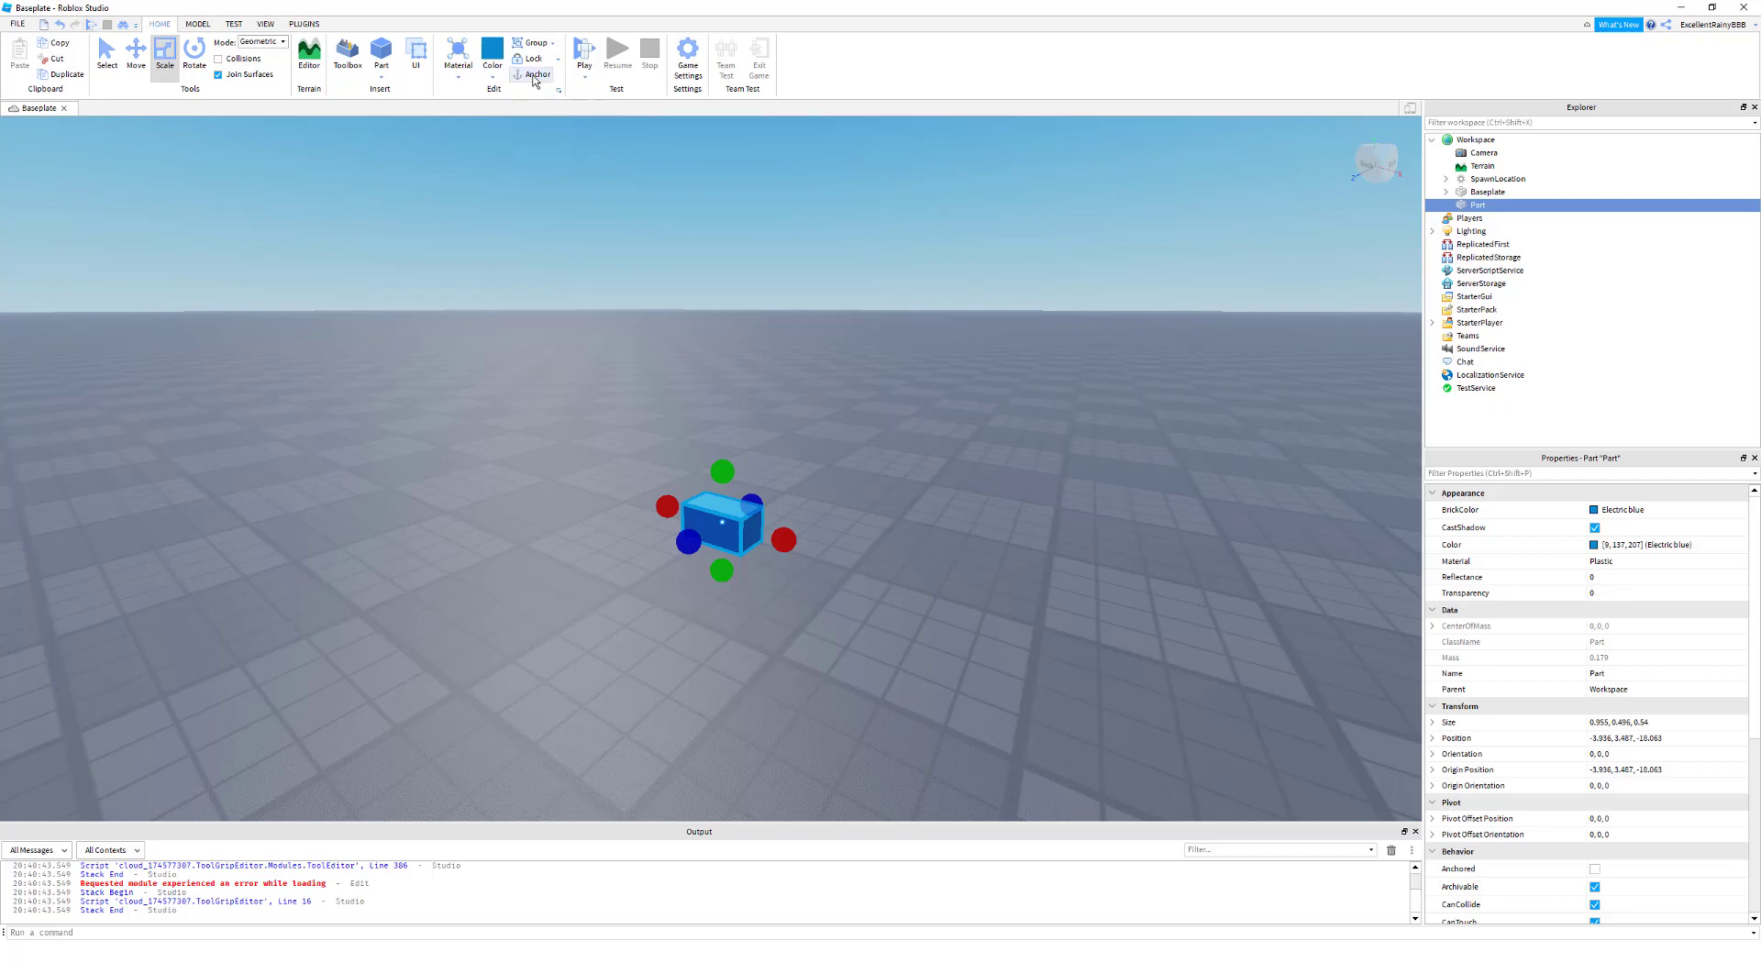
pyautogui.click(1125, 303)
pyautogui.press('a')
pyautogui.moveTo(1046, 273); pyautogui.dragTo(1476, 140, button='right')
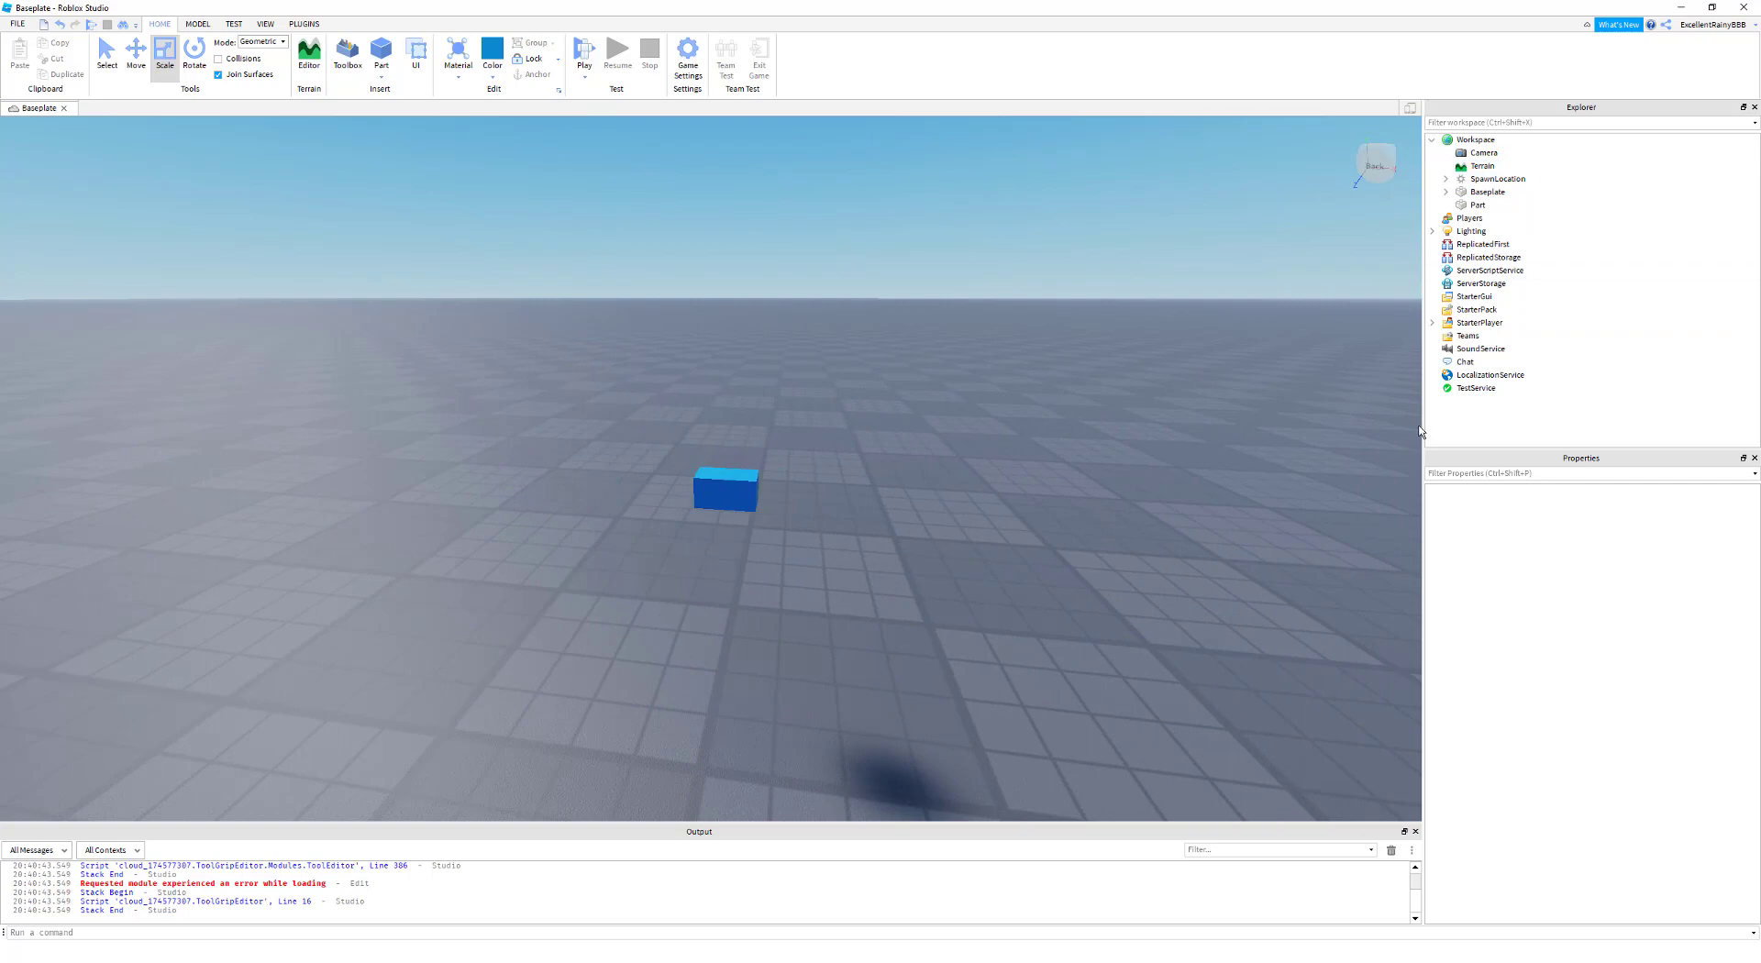
pyautogui.click(265, 24)
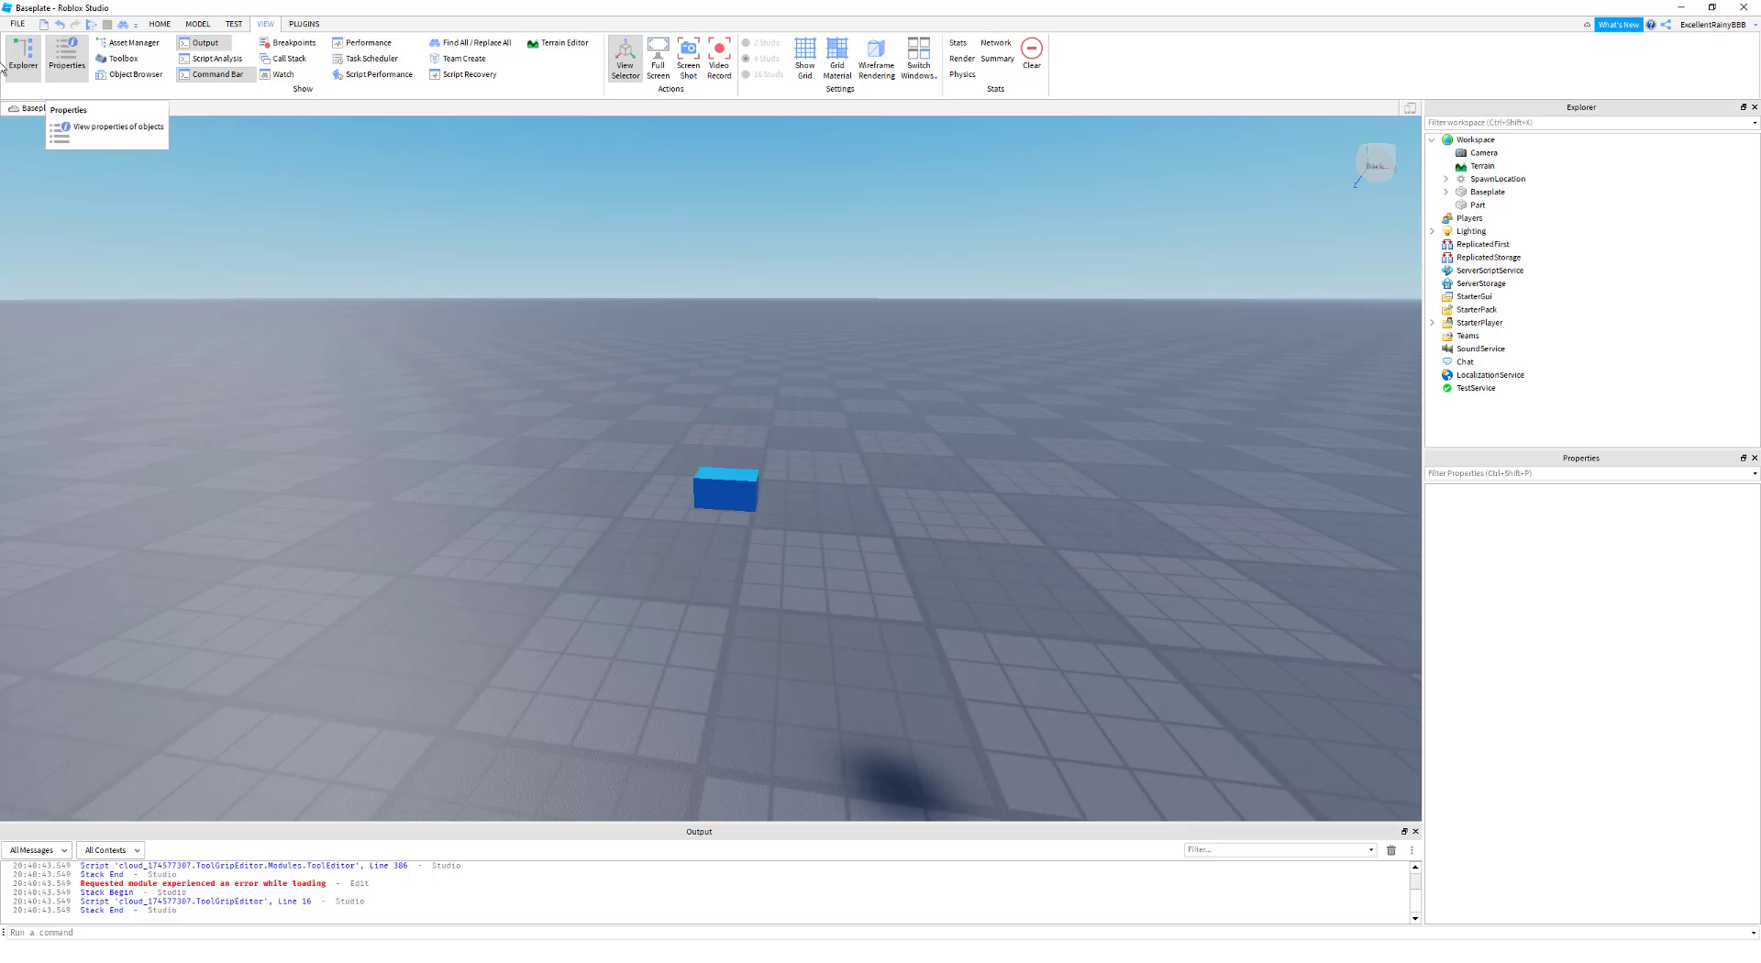
pyautogui.click(161, 23)
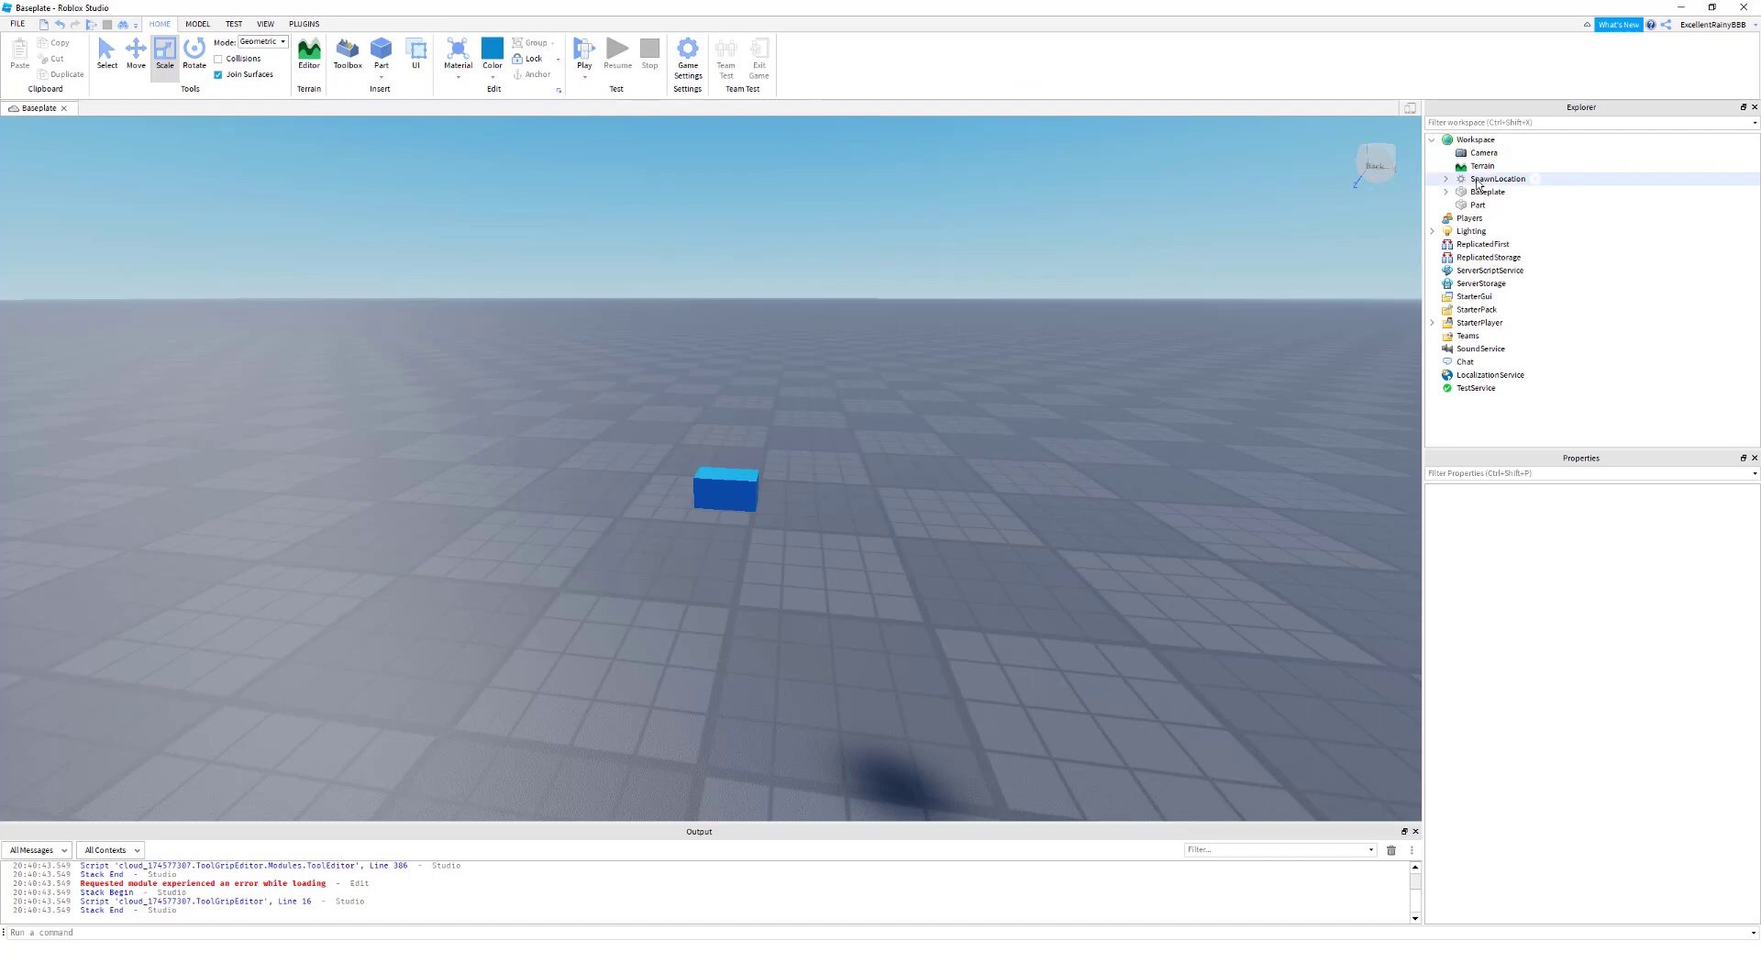
# Rename the blue block in the workspace as "button"
pyautogui.click(1479, 205)
pyautogui.moveTo(999, 261); pyautogui.dragTo(972, 268, button='right')
pyautogui.press('a')
pyautogui.press('w')
pyautogui.press('d')
pyautogui.press('q')
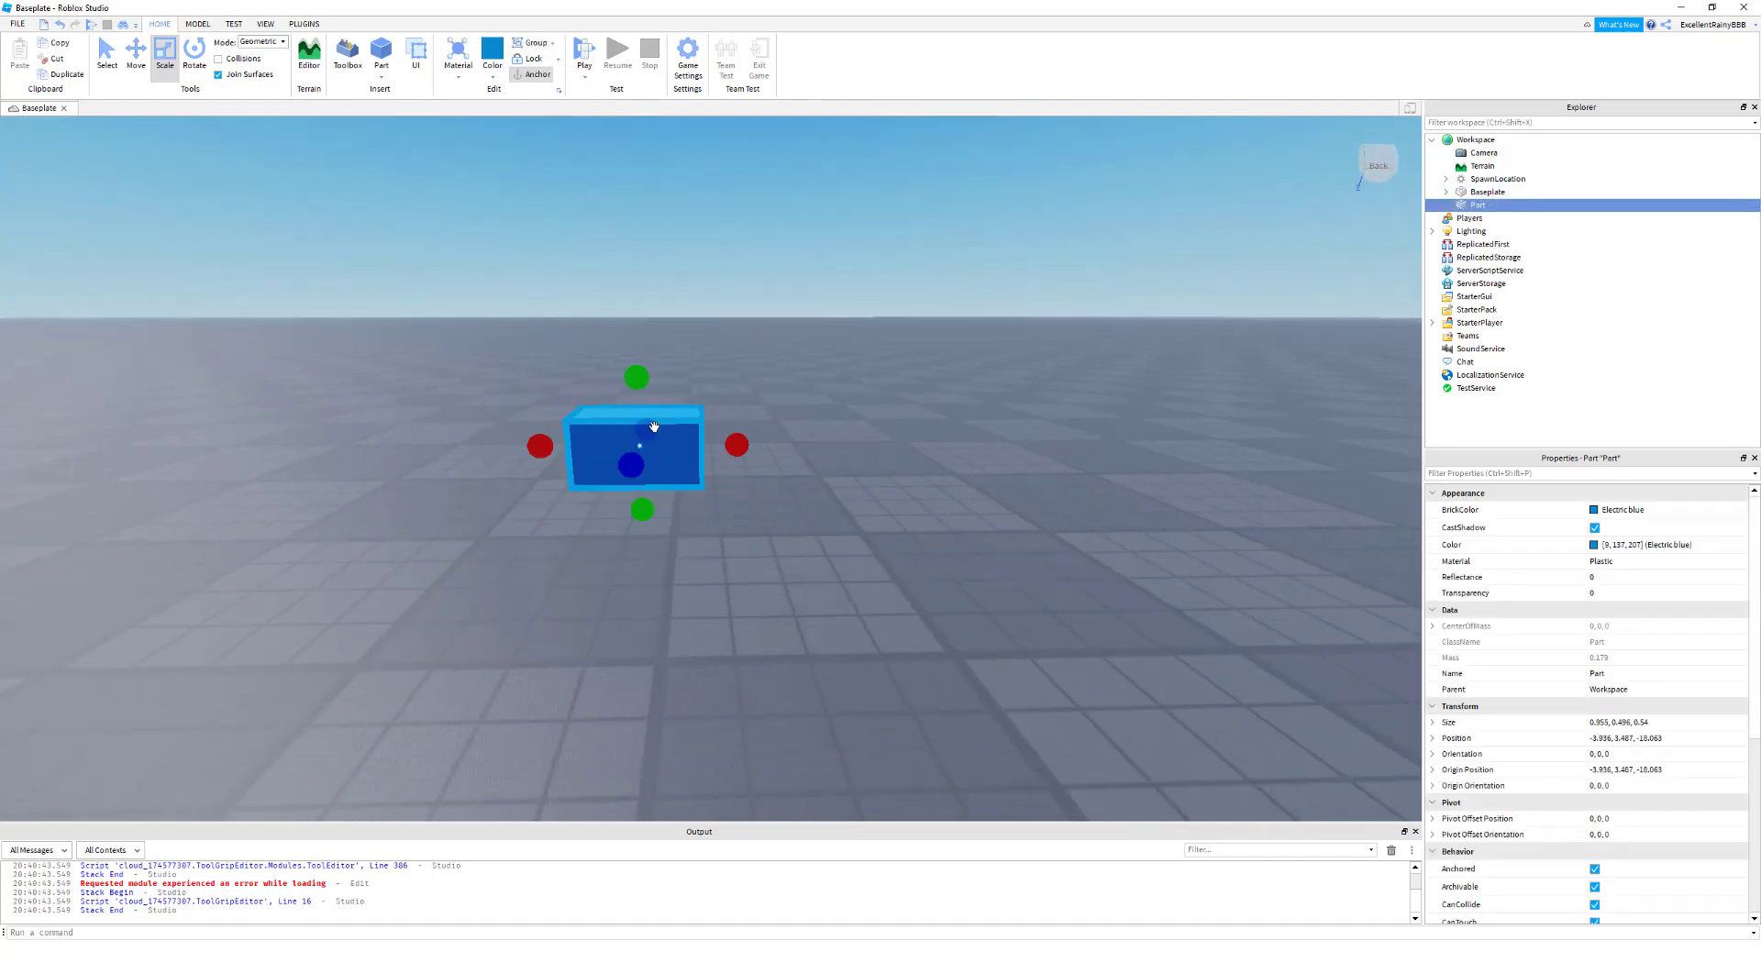
pyautogui.scroll(-4, 845, 255)
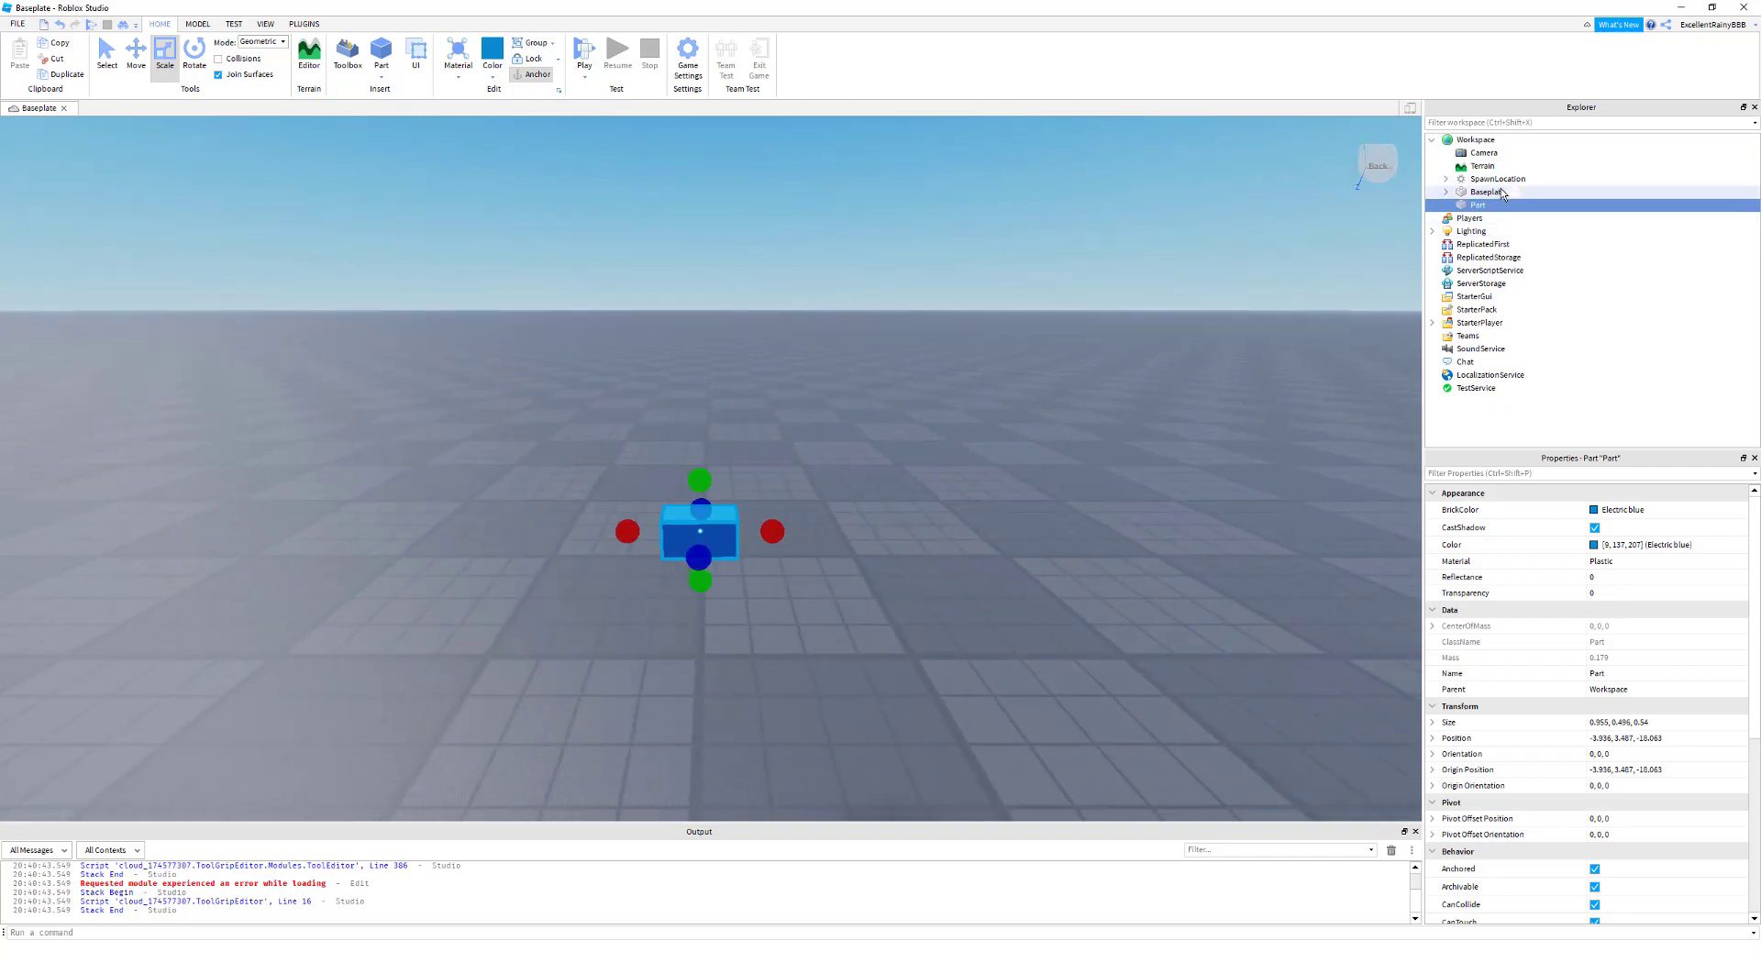
pyautogui.moveTo(1479, 207)
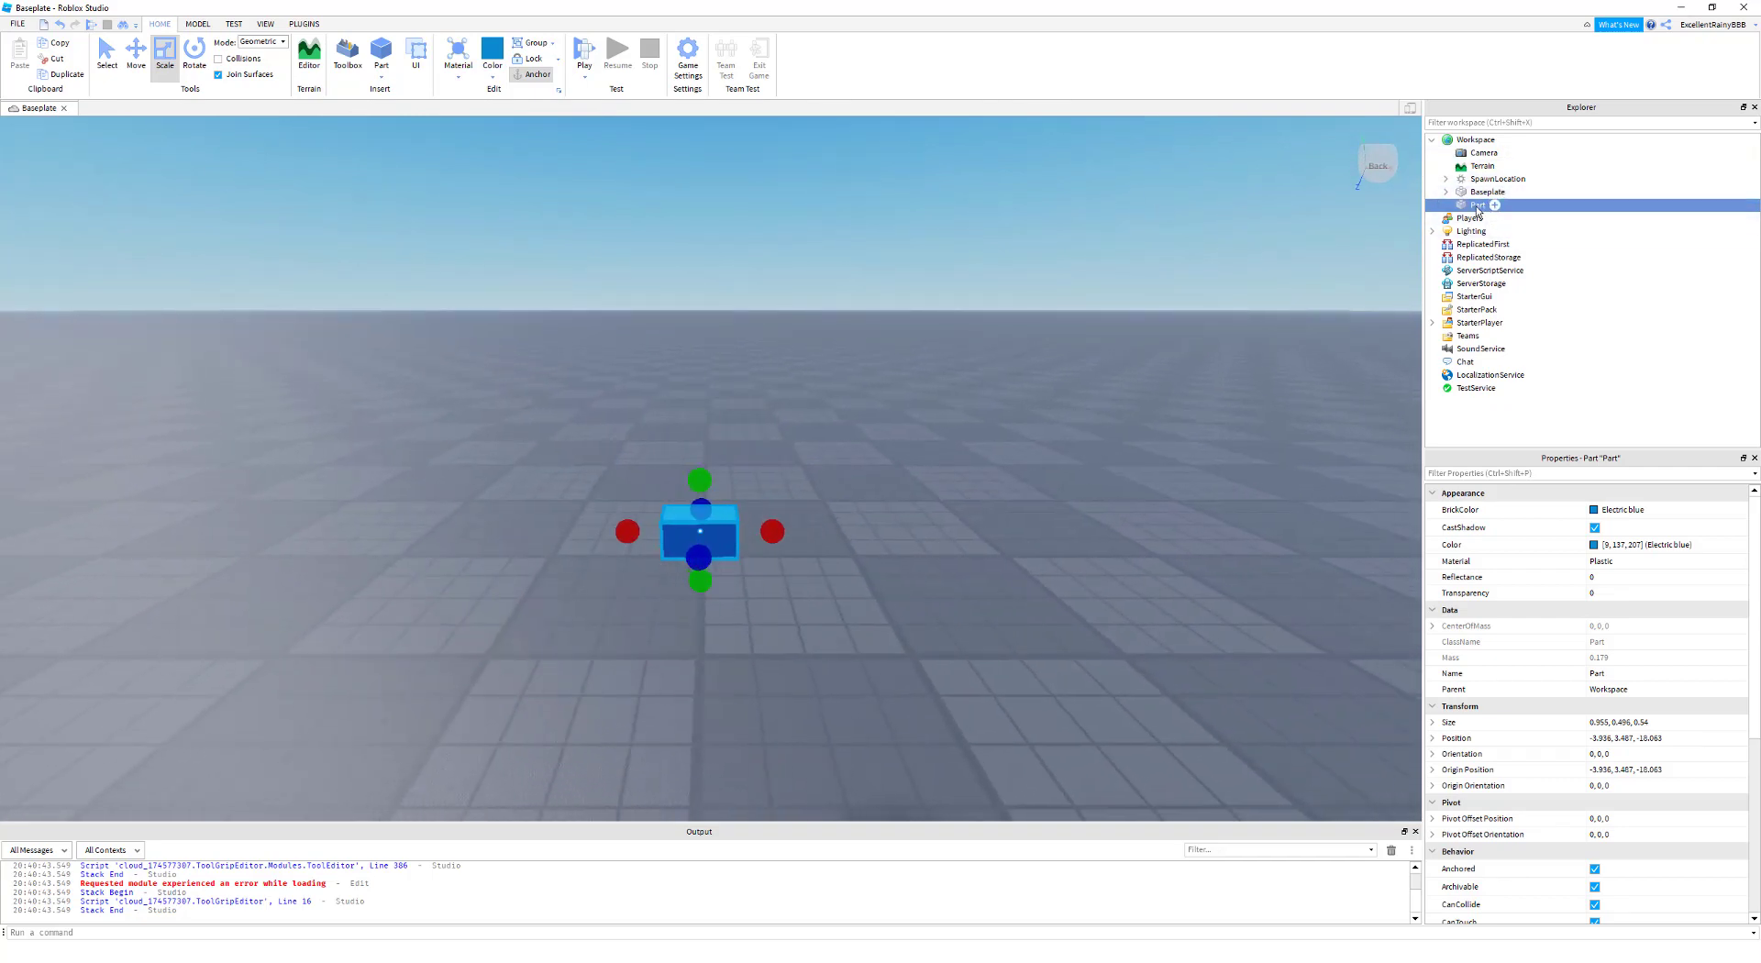
pyautogui.rightClick(1479, 210)
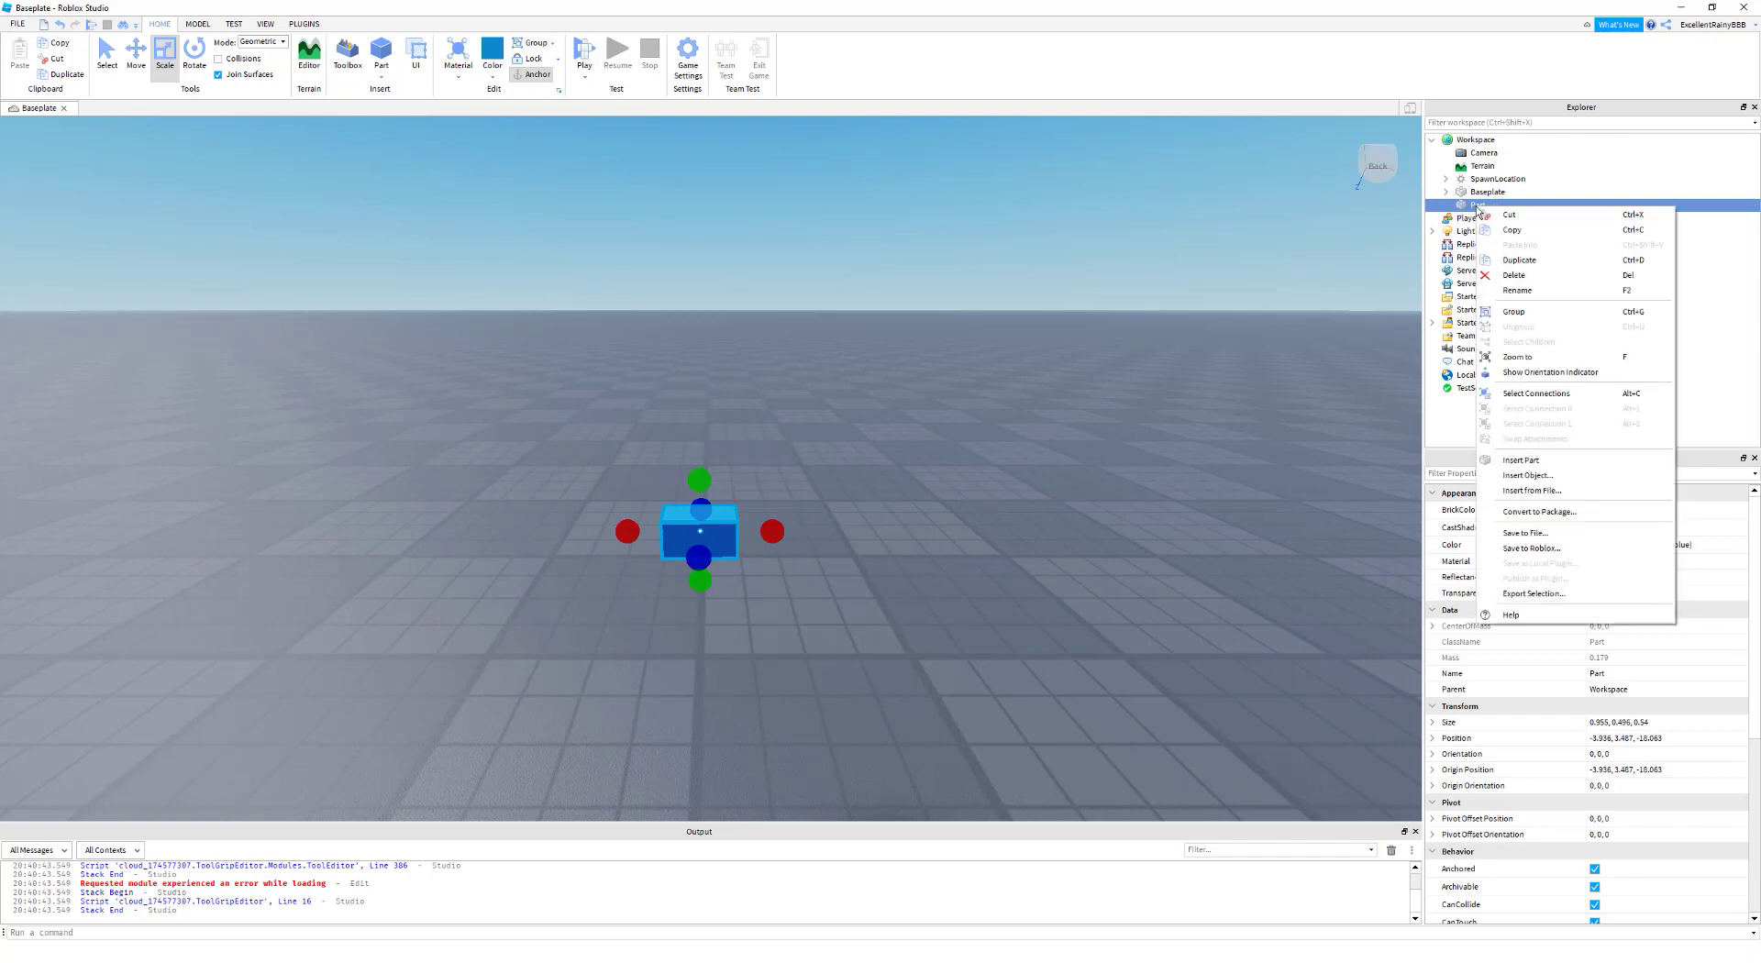
pyautogui.click(1507, 290)
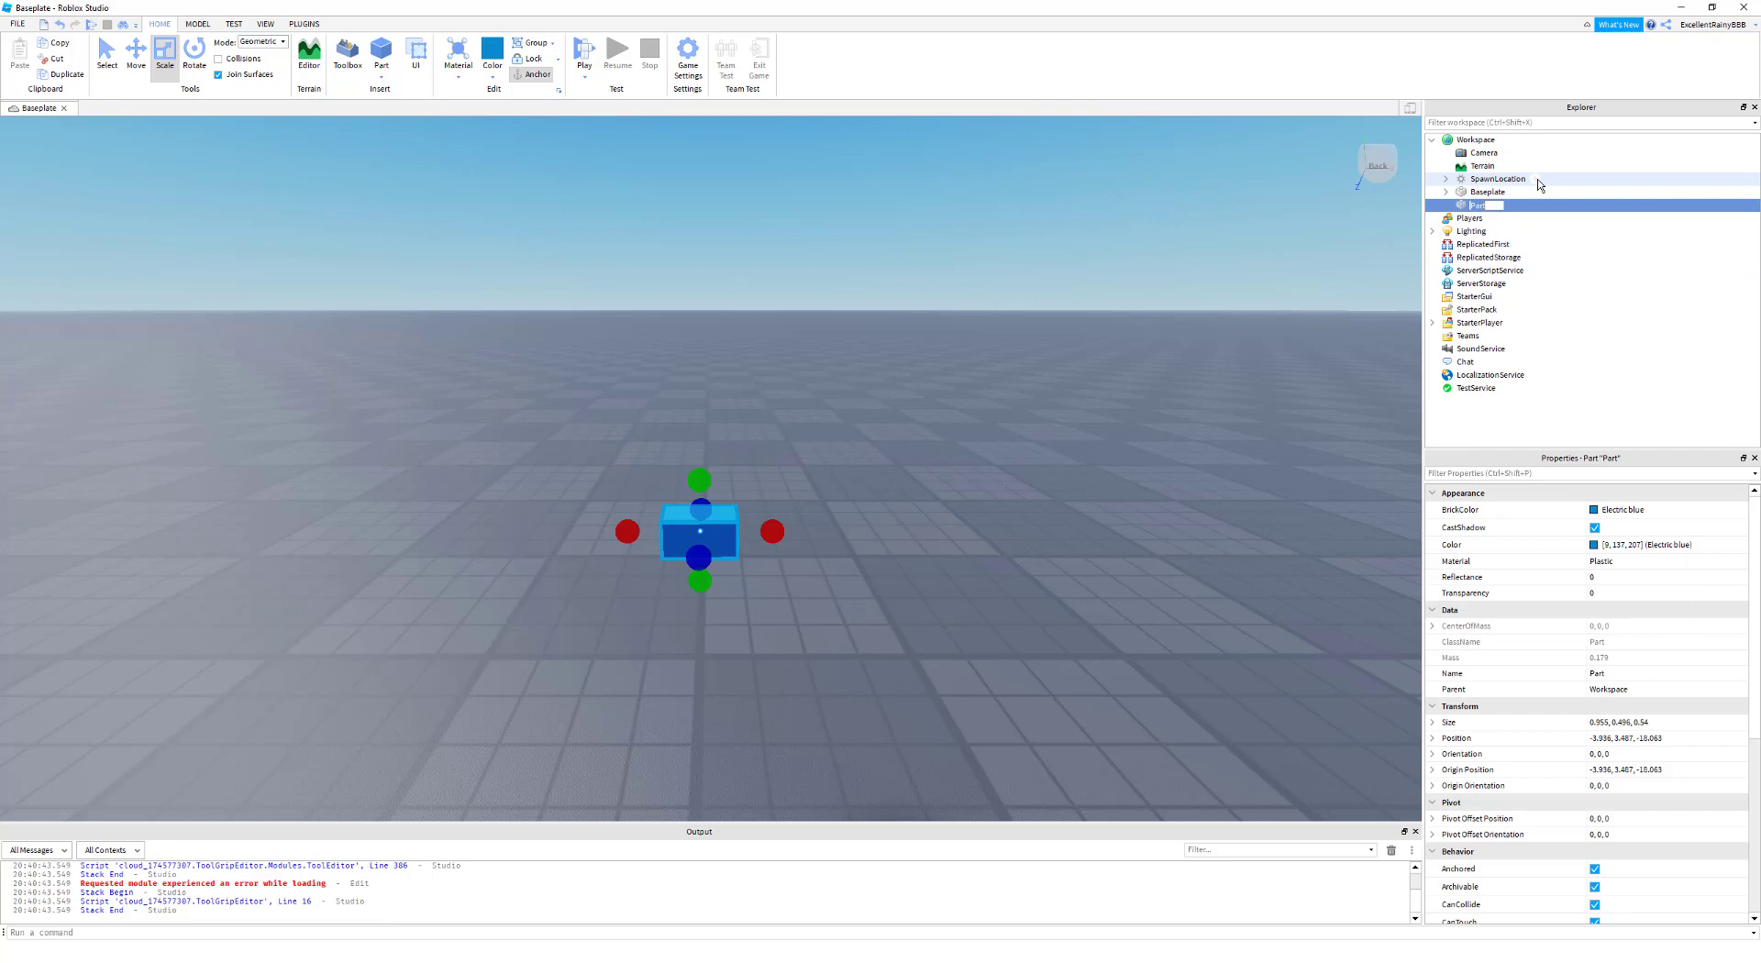
pyautogui.write('b')
pyautogui.press('Return')
# Add a ClickDetector inside the button part and clear the selection
pyautogui.moveTo(1507, 202)
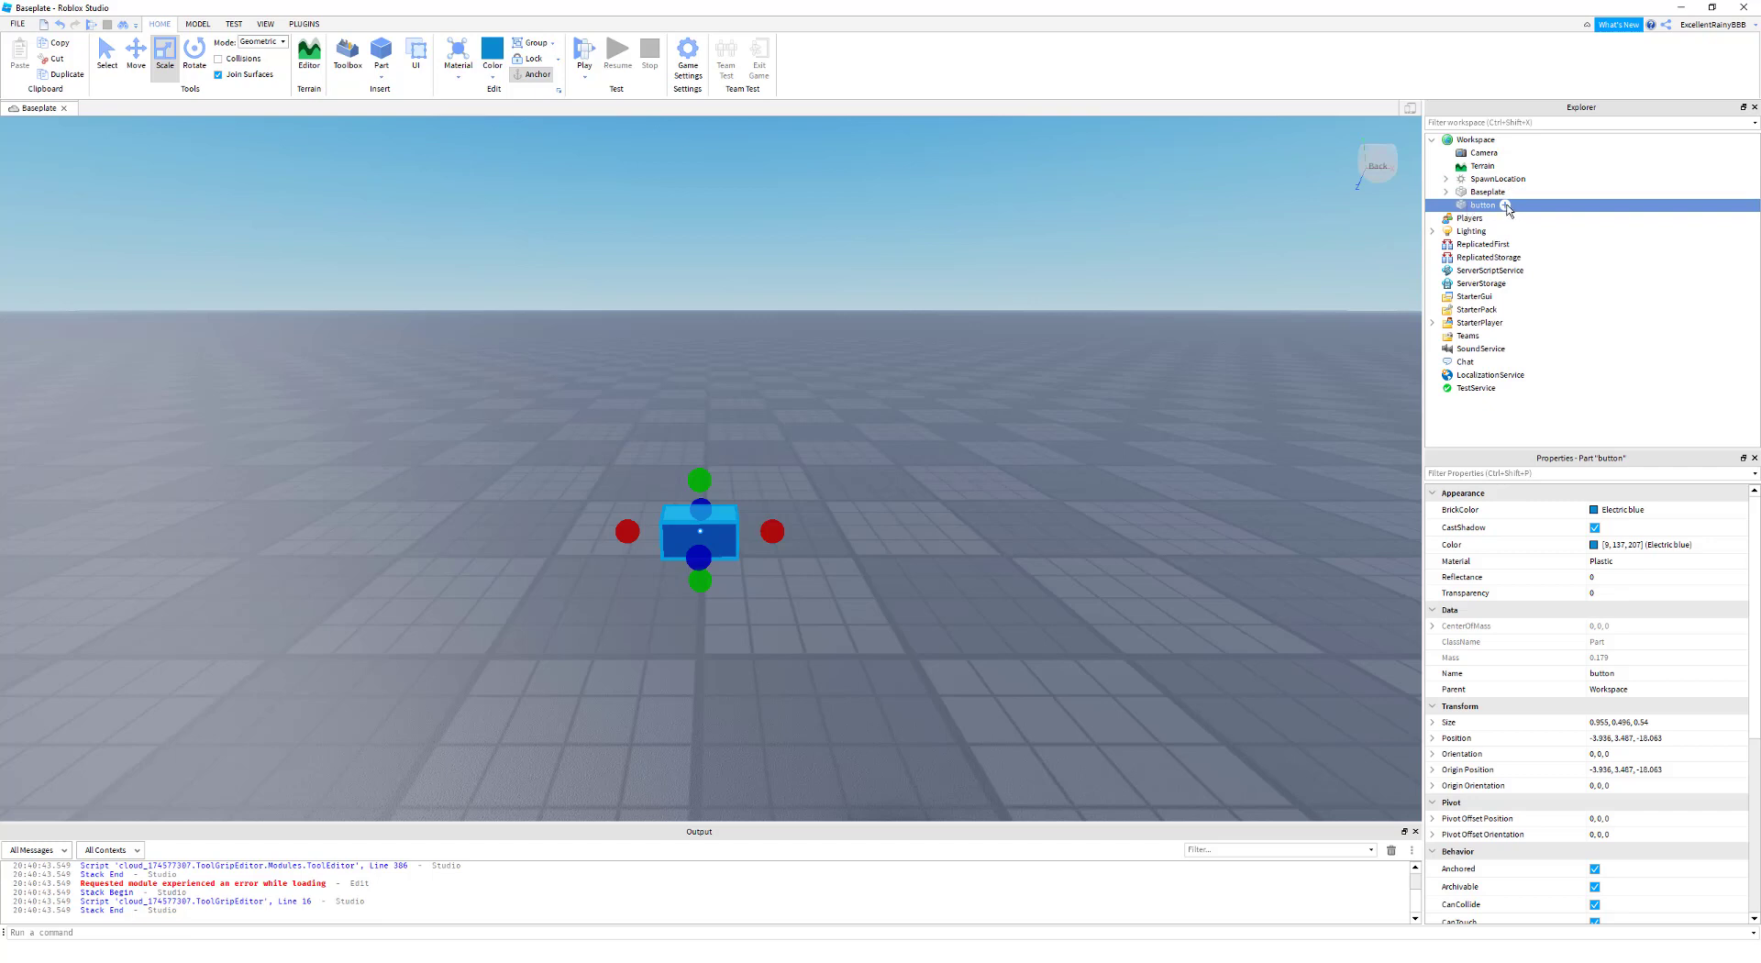
pyautogui.click(1505, 206)
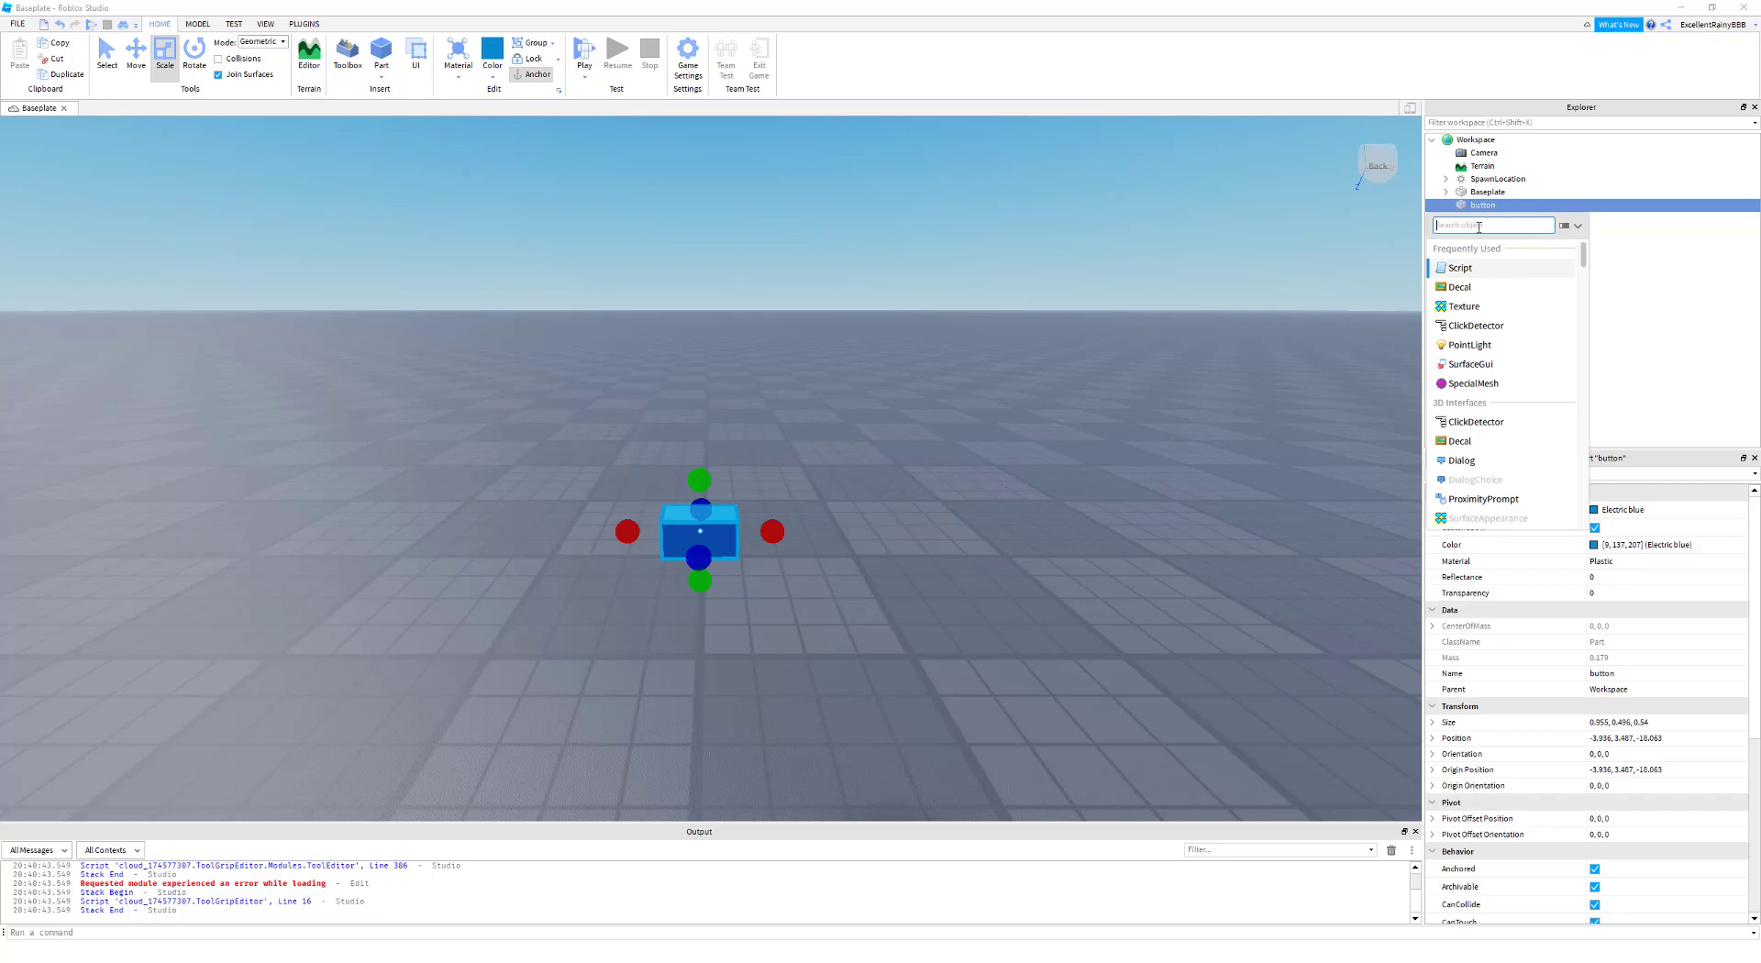
pyautogui.write('click')
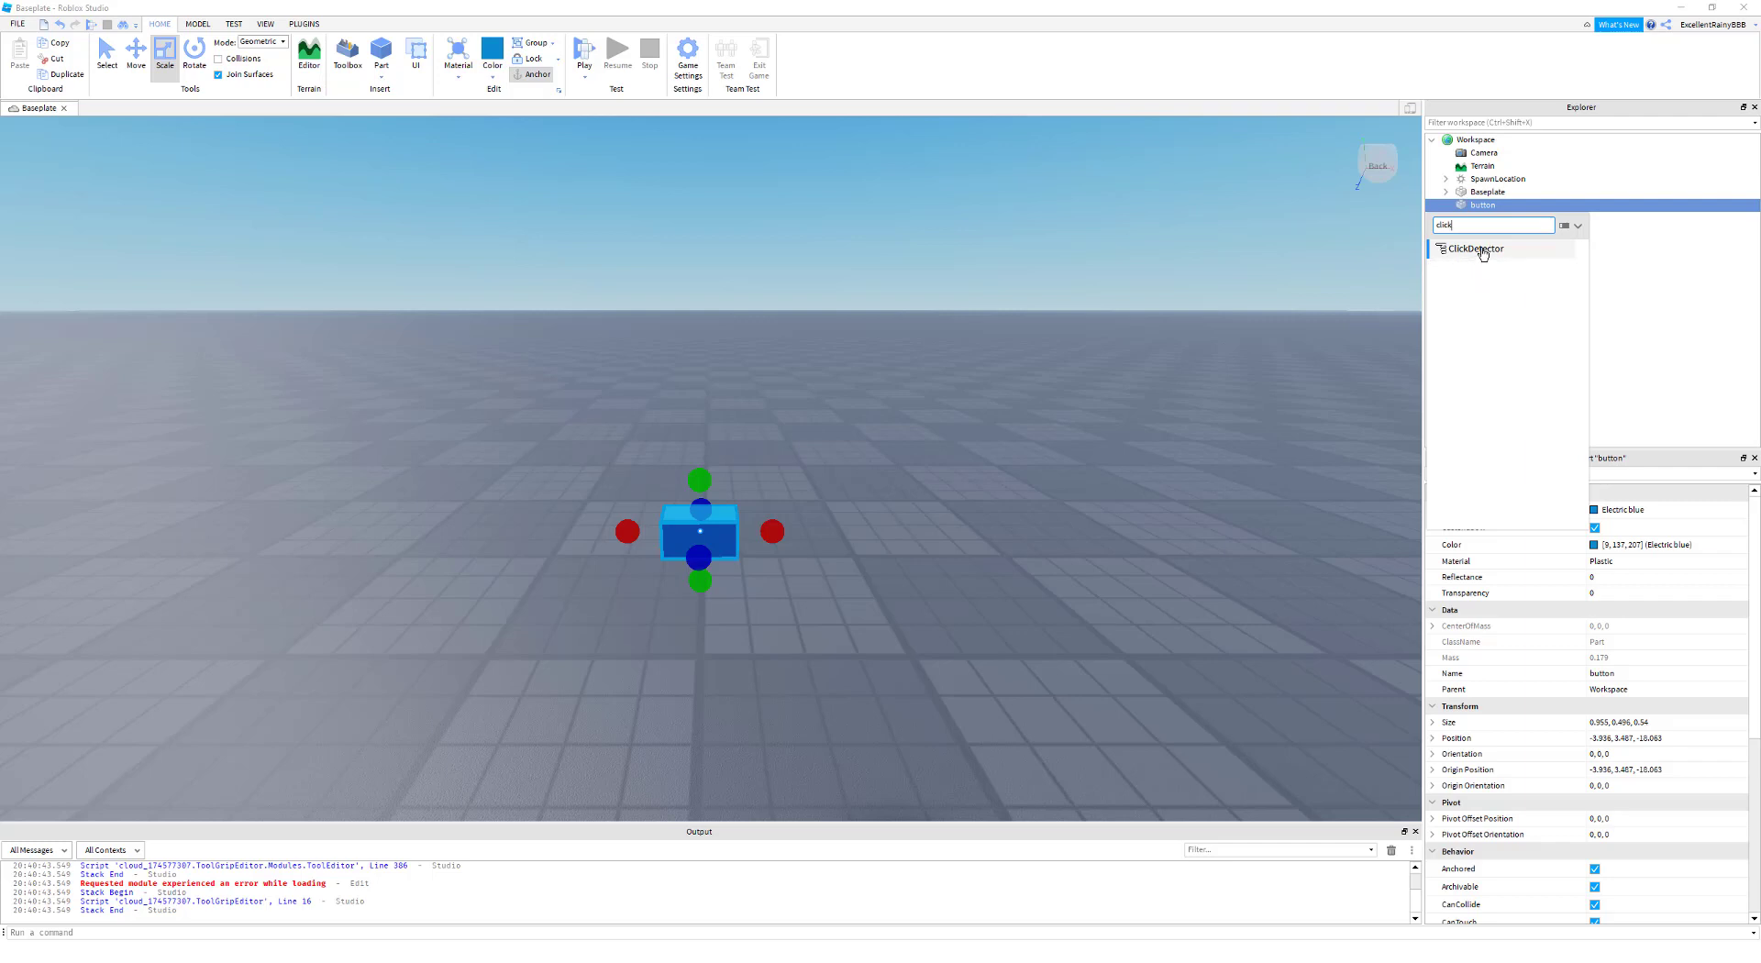
pyautogui.click(1483, 250)
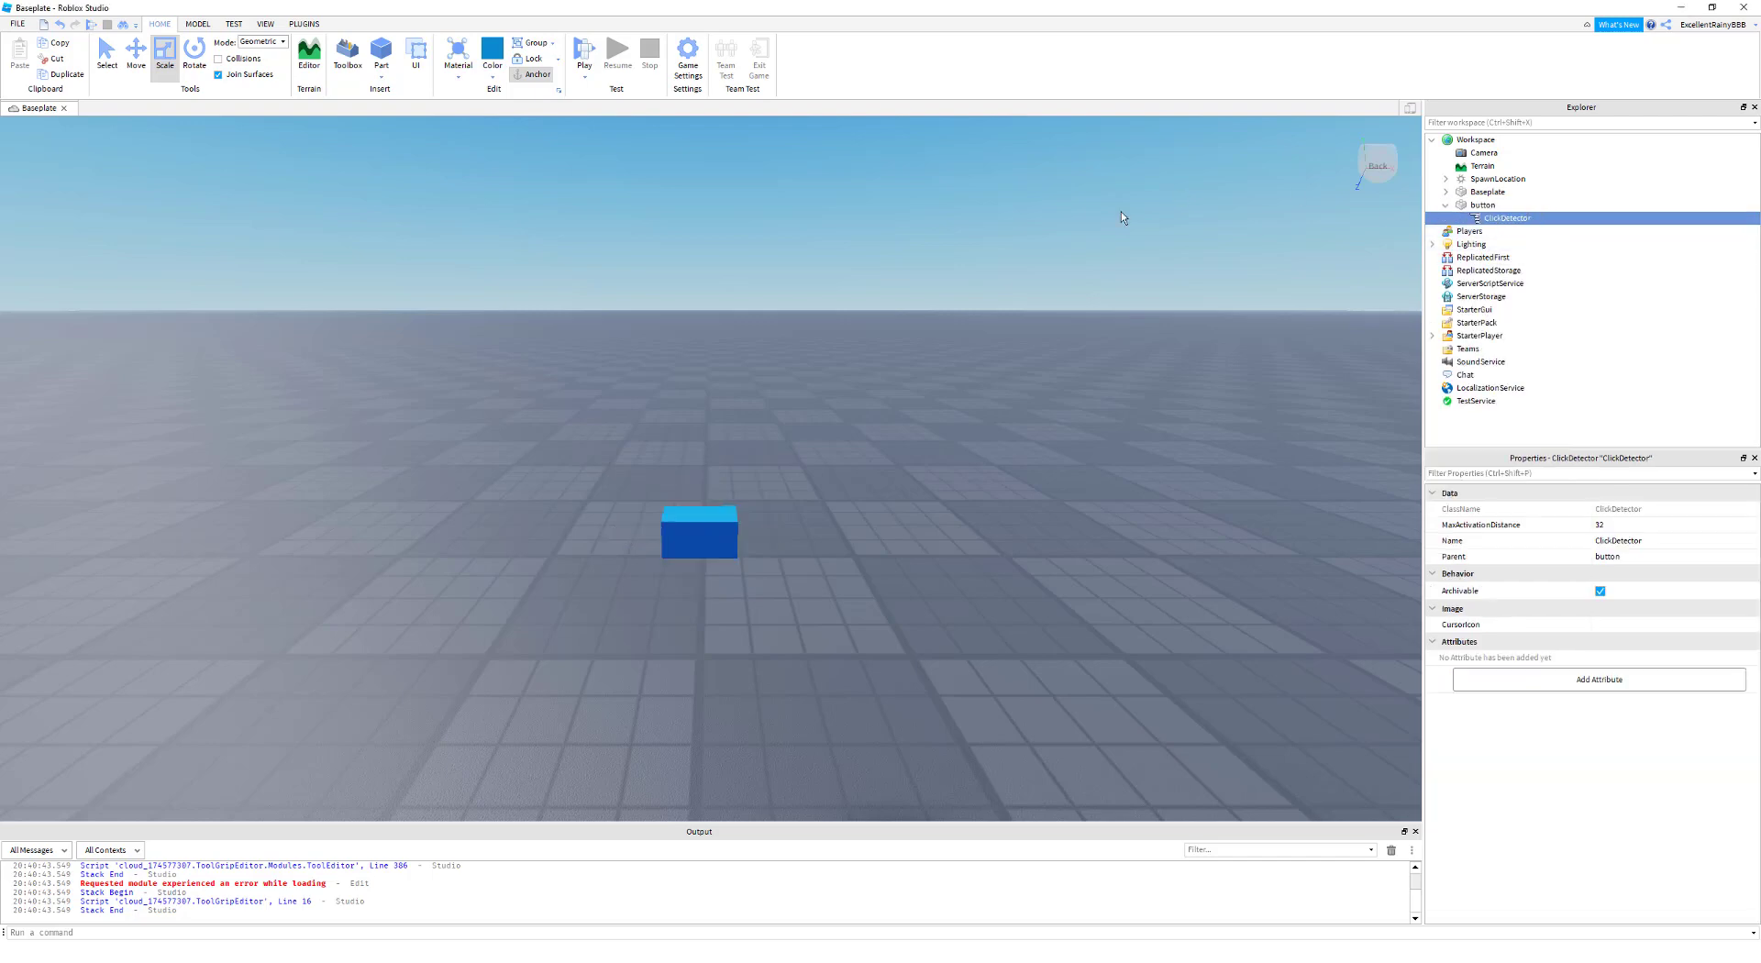
pyautogui.moveTo(1058, 219); pyautogui.dragTo(1075, 211, button='right')
pyautogui.click(1075, 211)
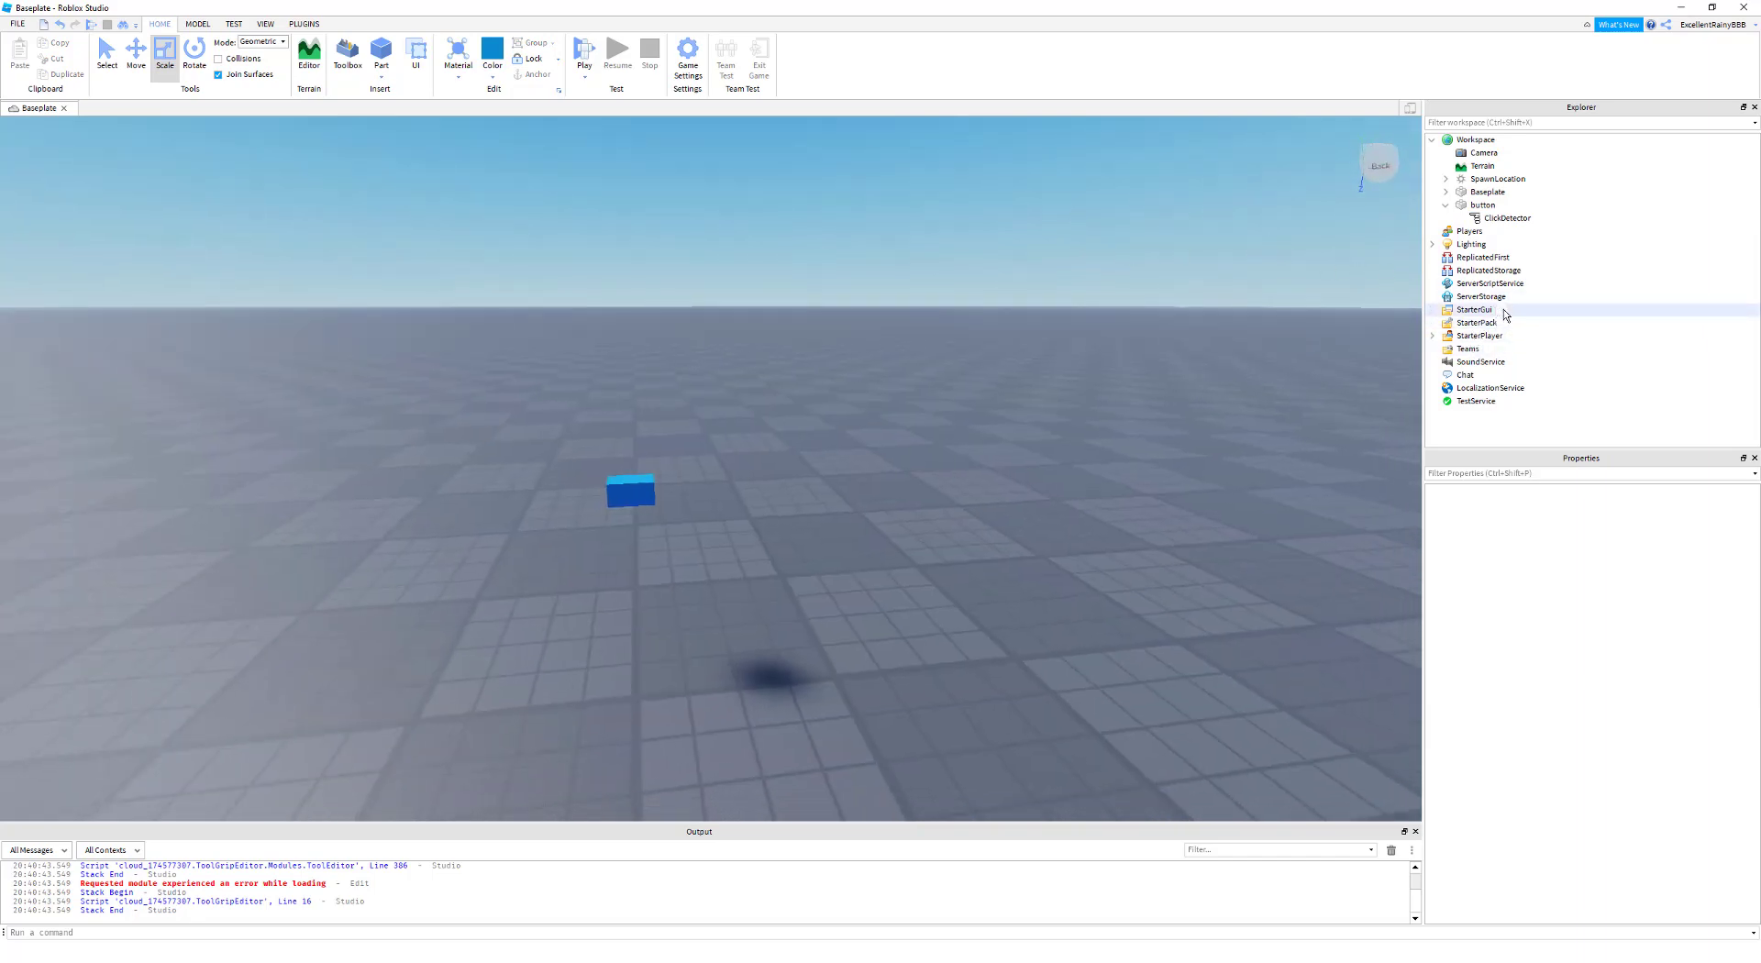
# Add a ScreenGui inside StarterGui
pyautogui.moveTo(1224, 295); pyautogui.dragTo(1224, 295, button='right')
pyautogui.press('w')
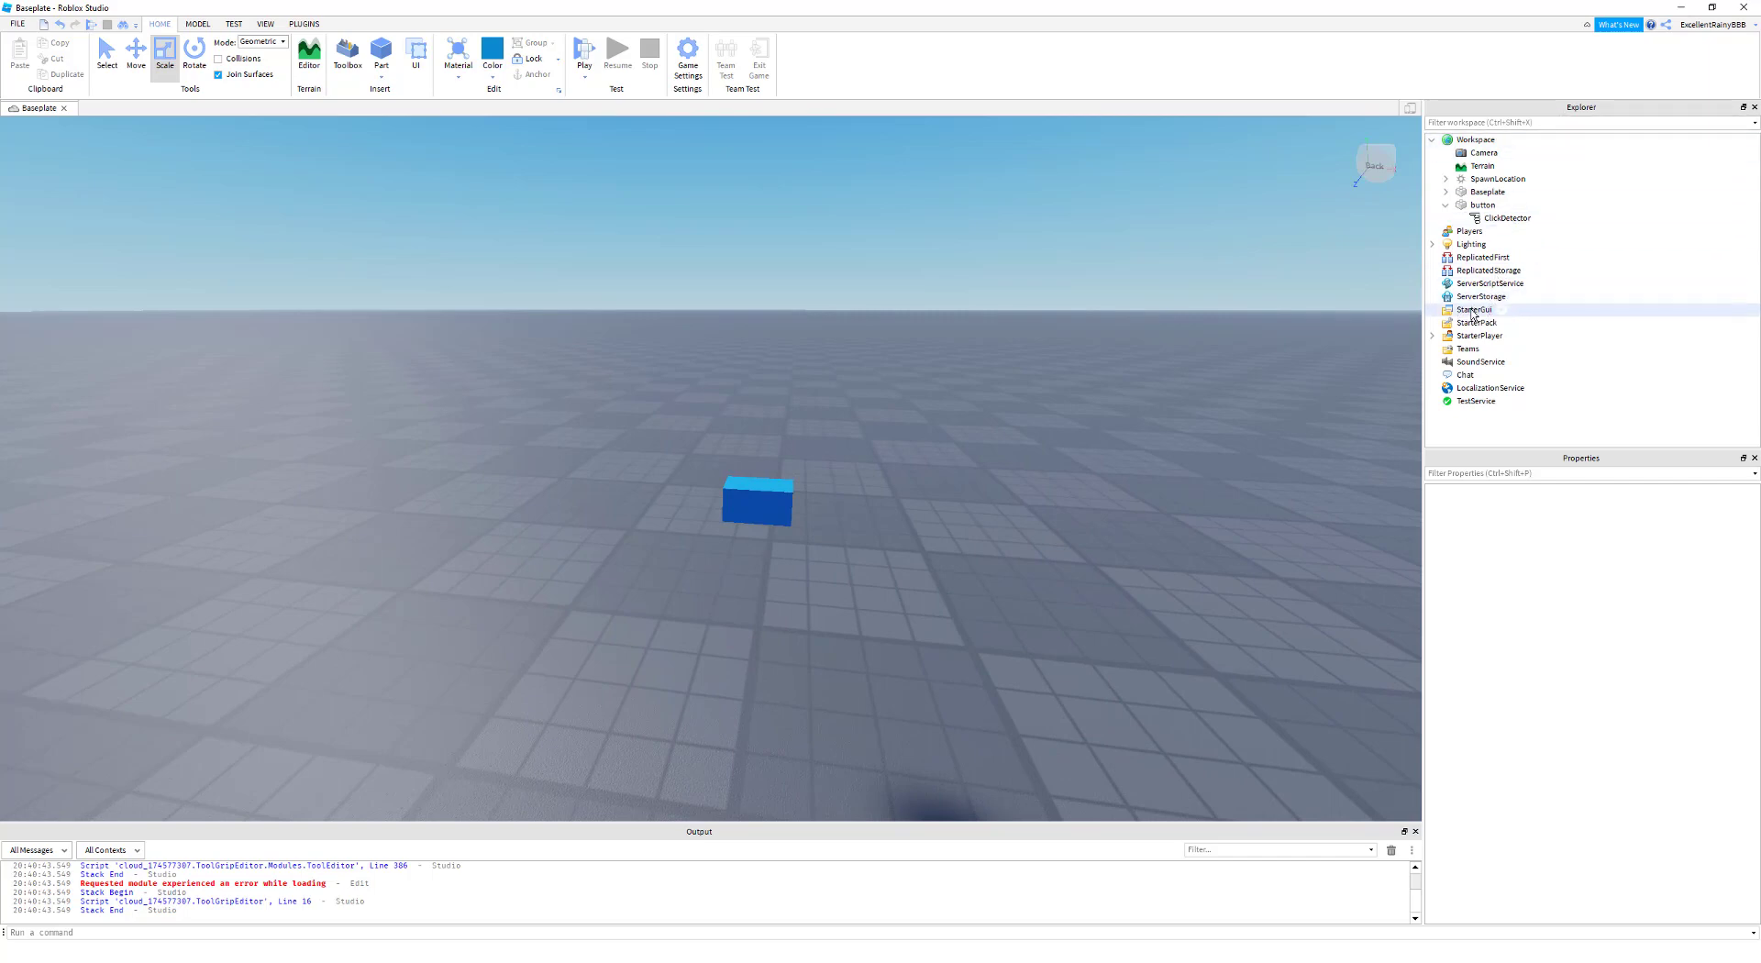
pyautogui.click(1472, 311)
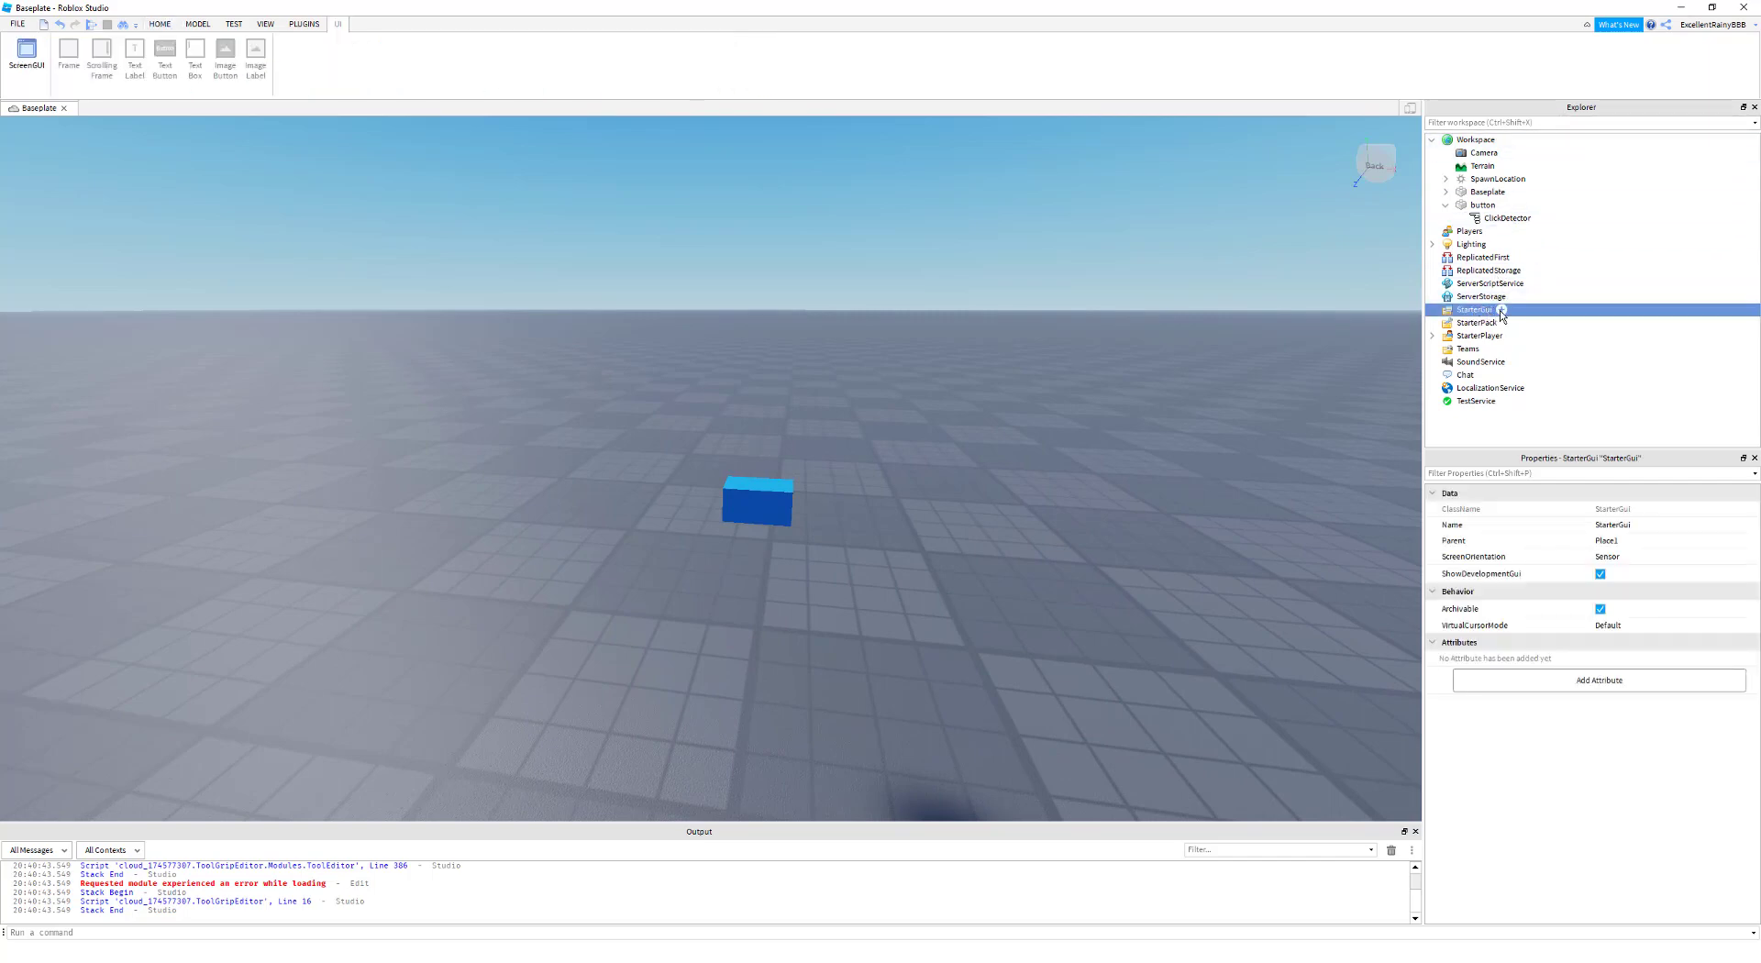
pyautogui.click(1503, 310)
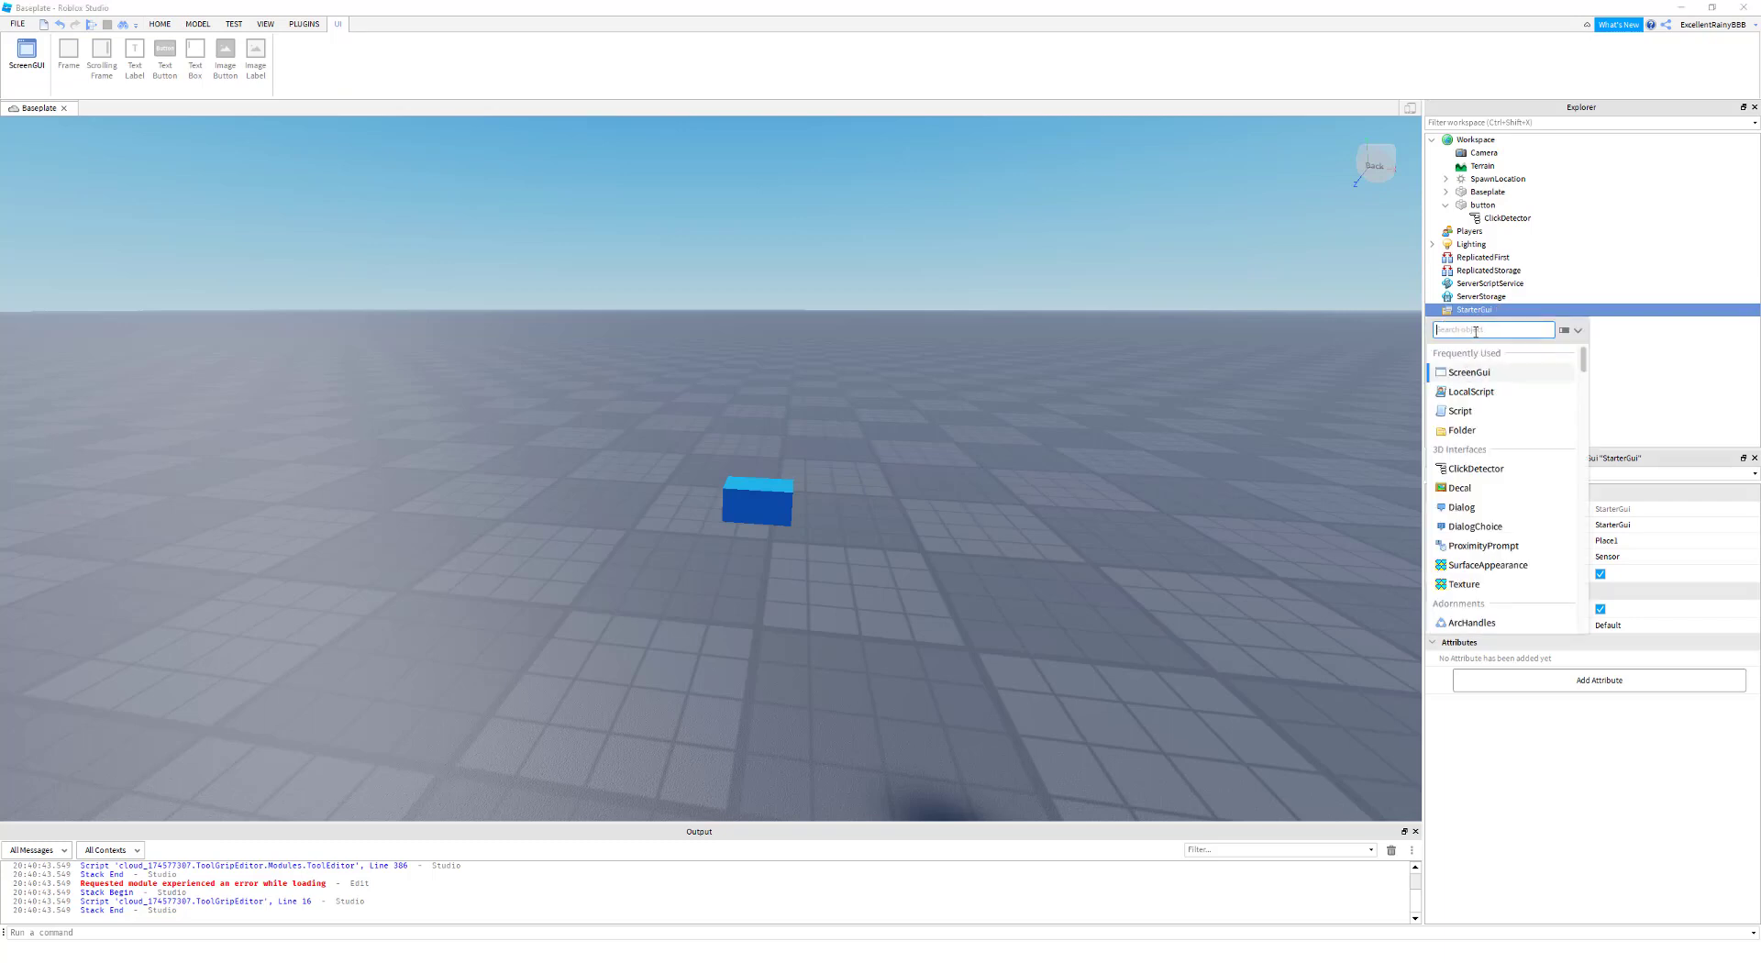
pyautogui.write('scre')
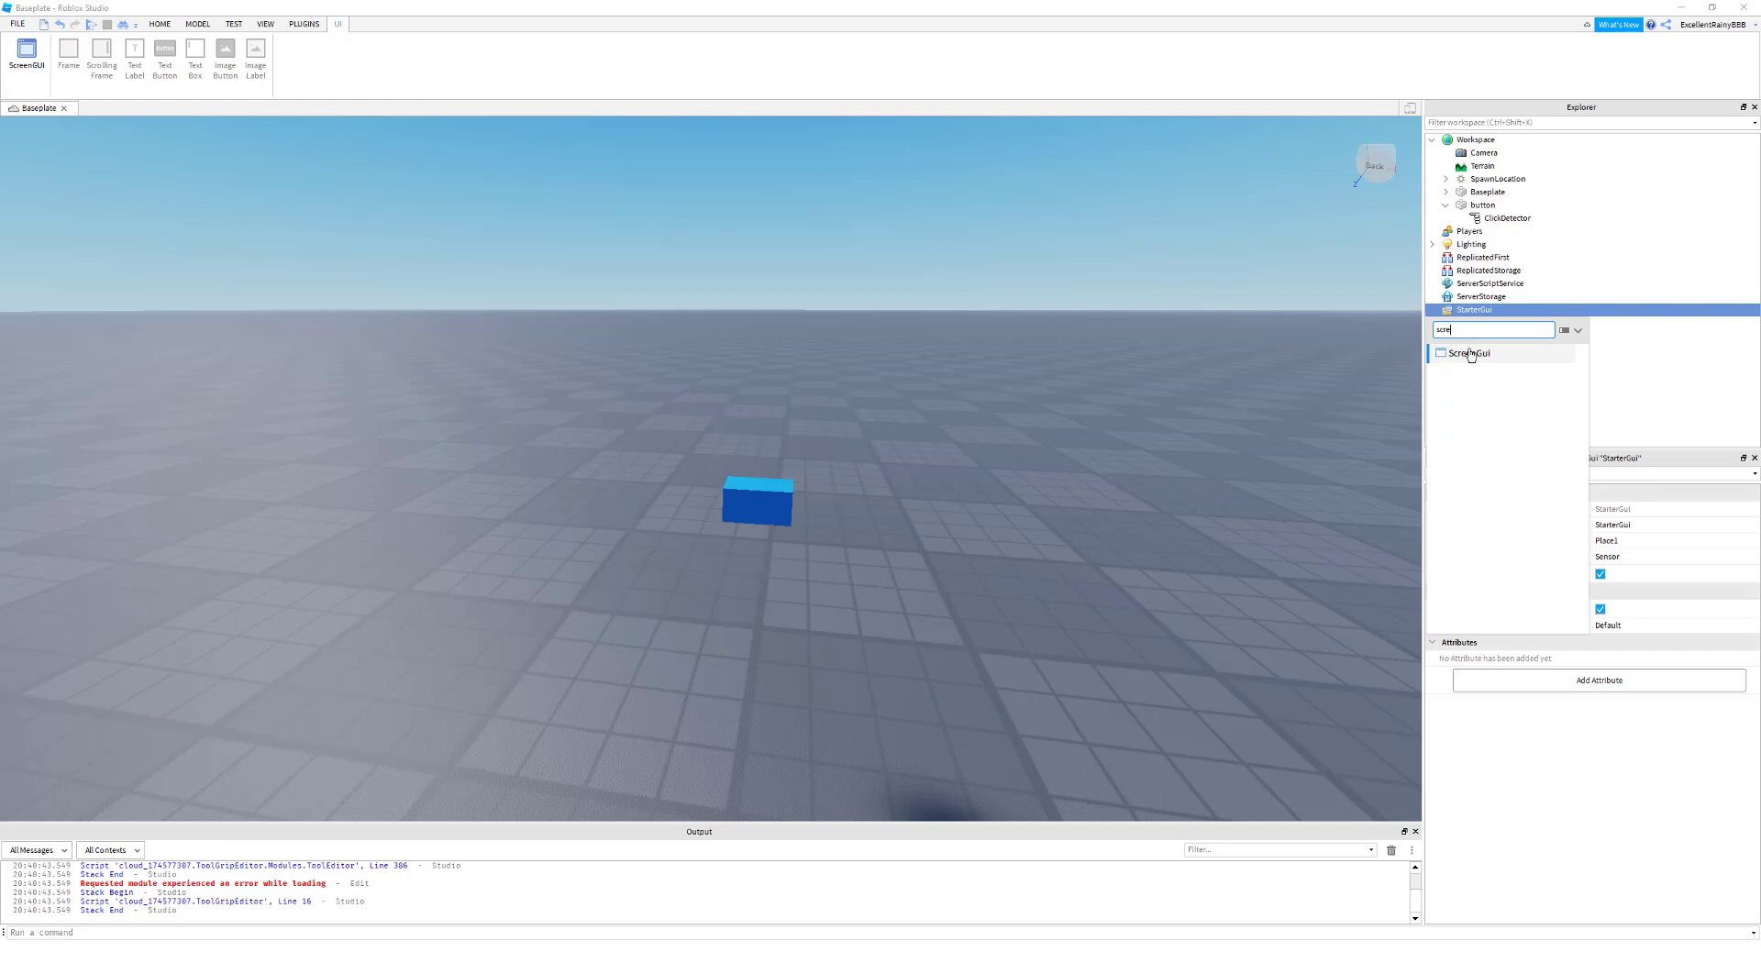
pyautogui.click(1470, 354)
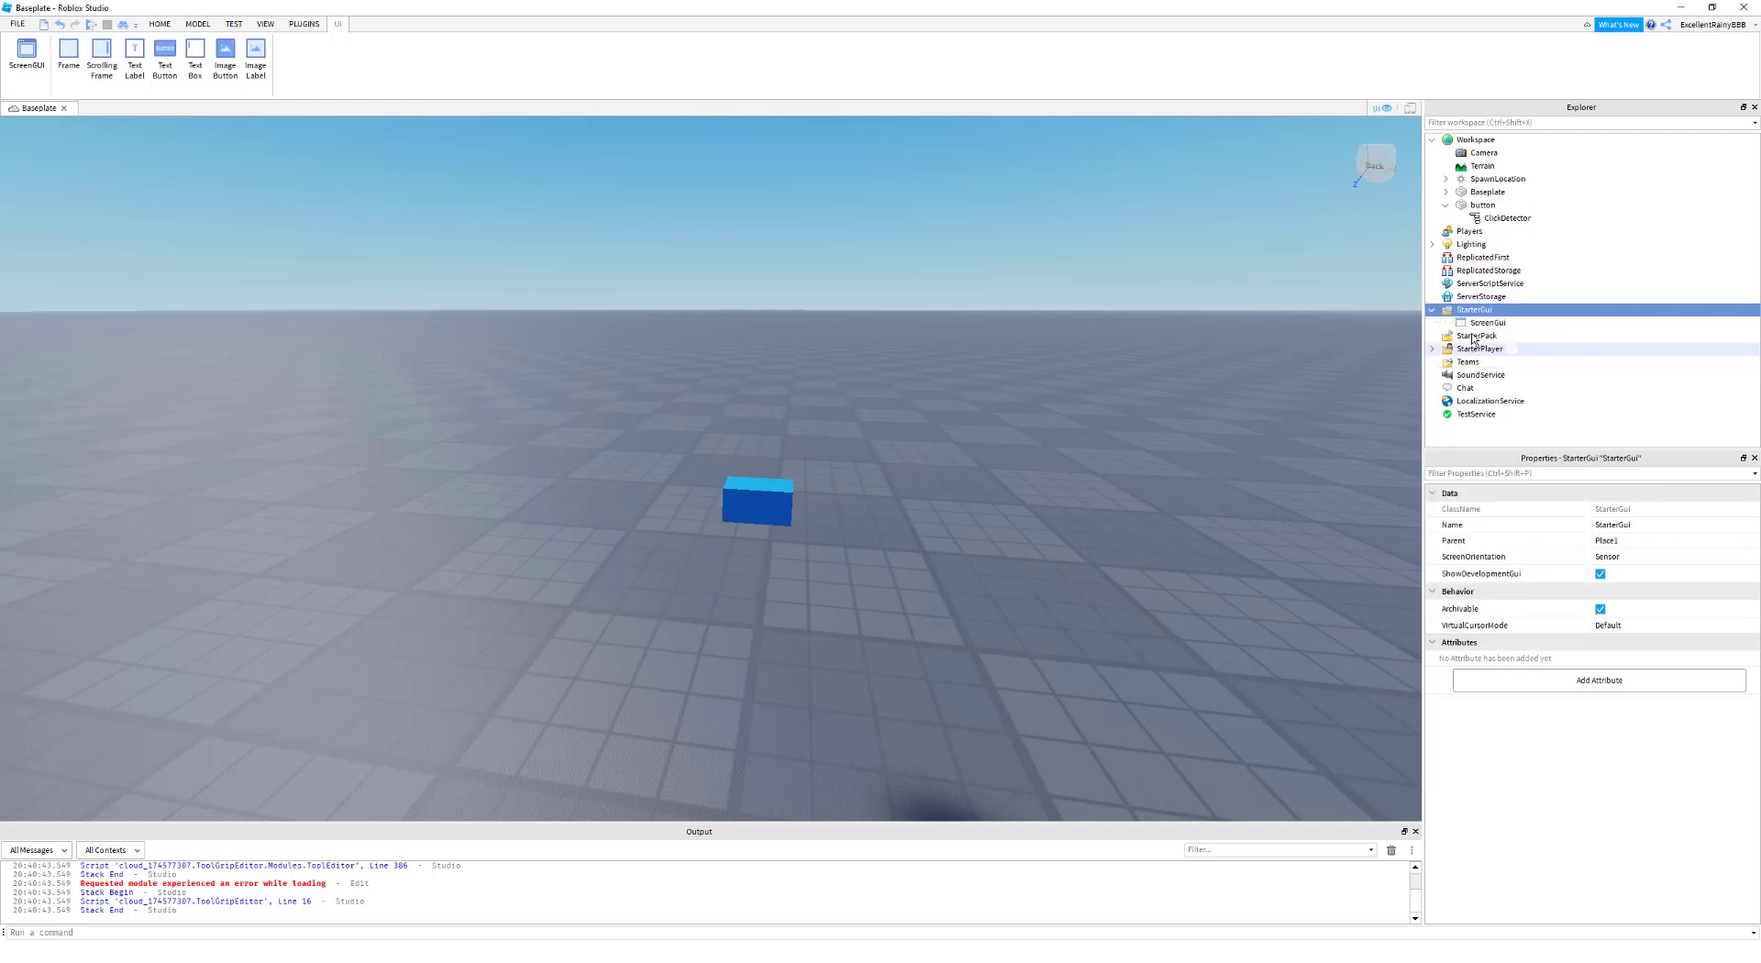
# Add a Frame inside the ScreenGui and move it to just above and beside the blue block
pyautogui.click(1478, 325)
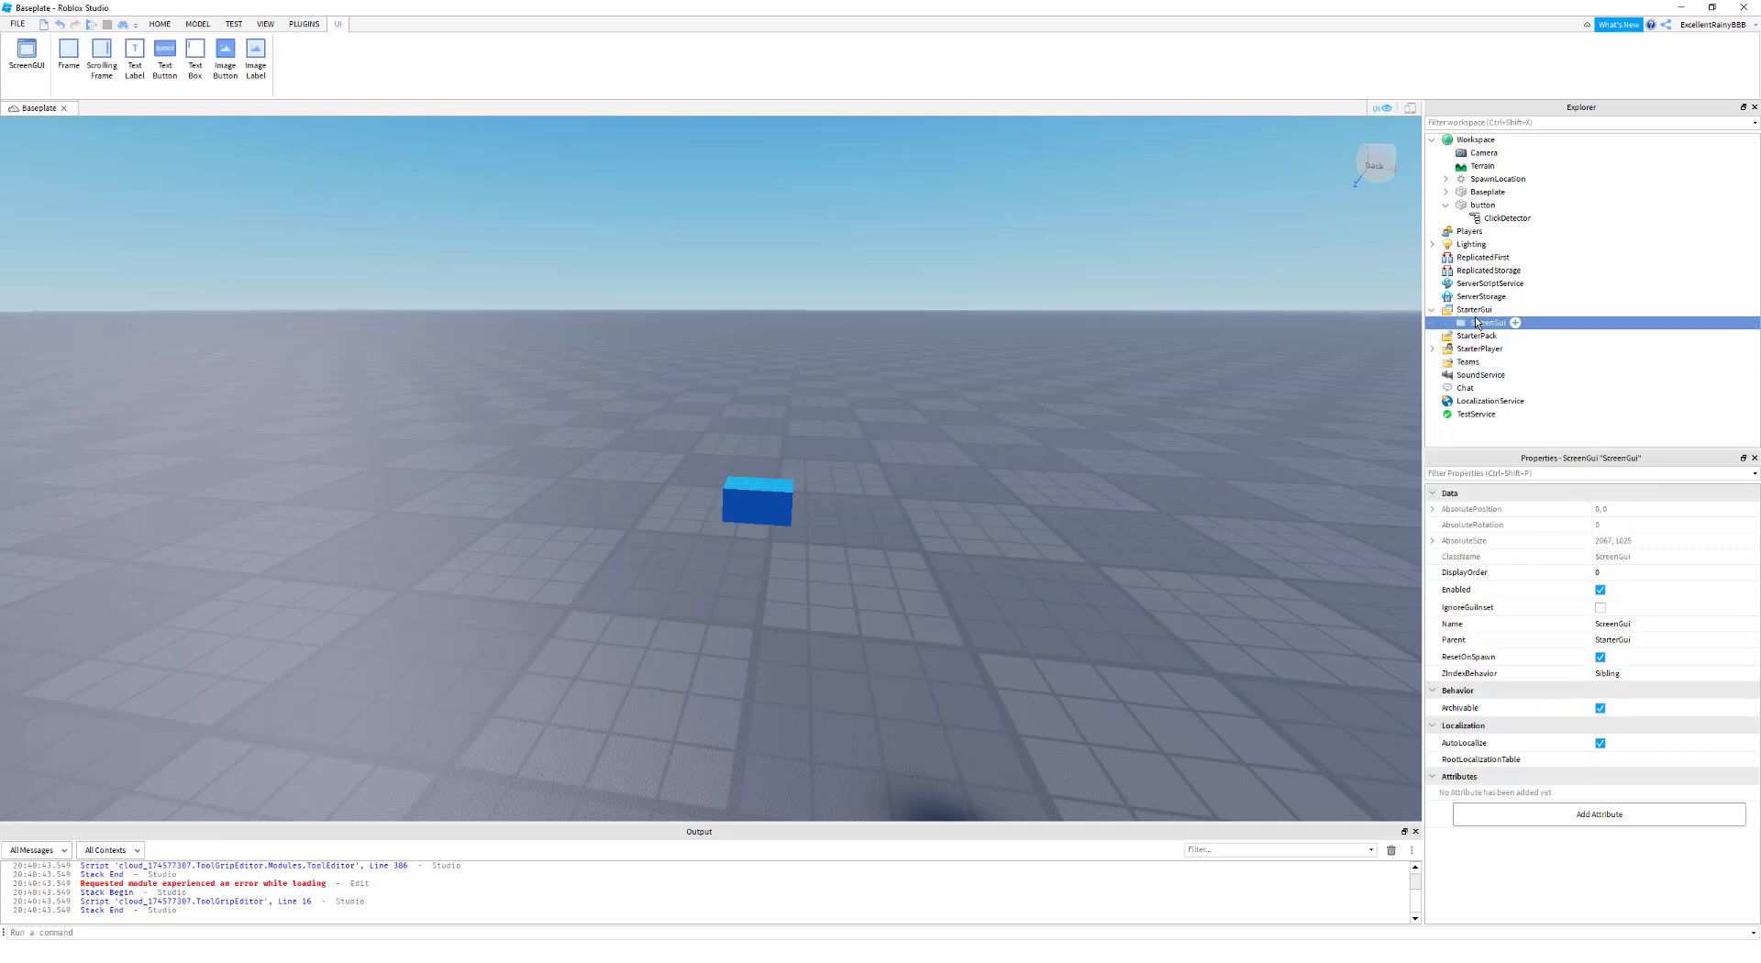
pyautogui.moveTo(1515, 328)
pyautogui.click(1516, 324)
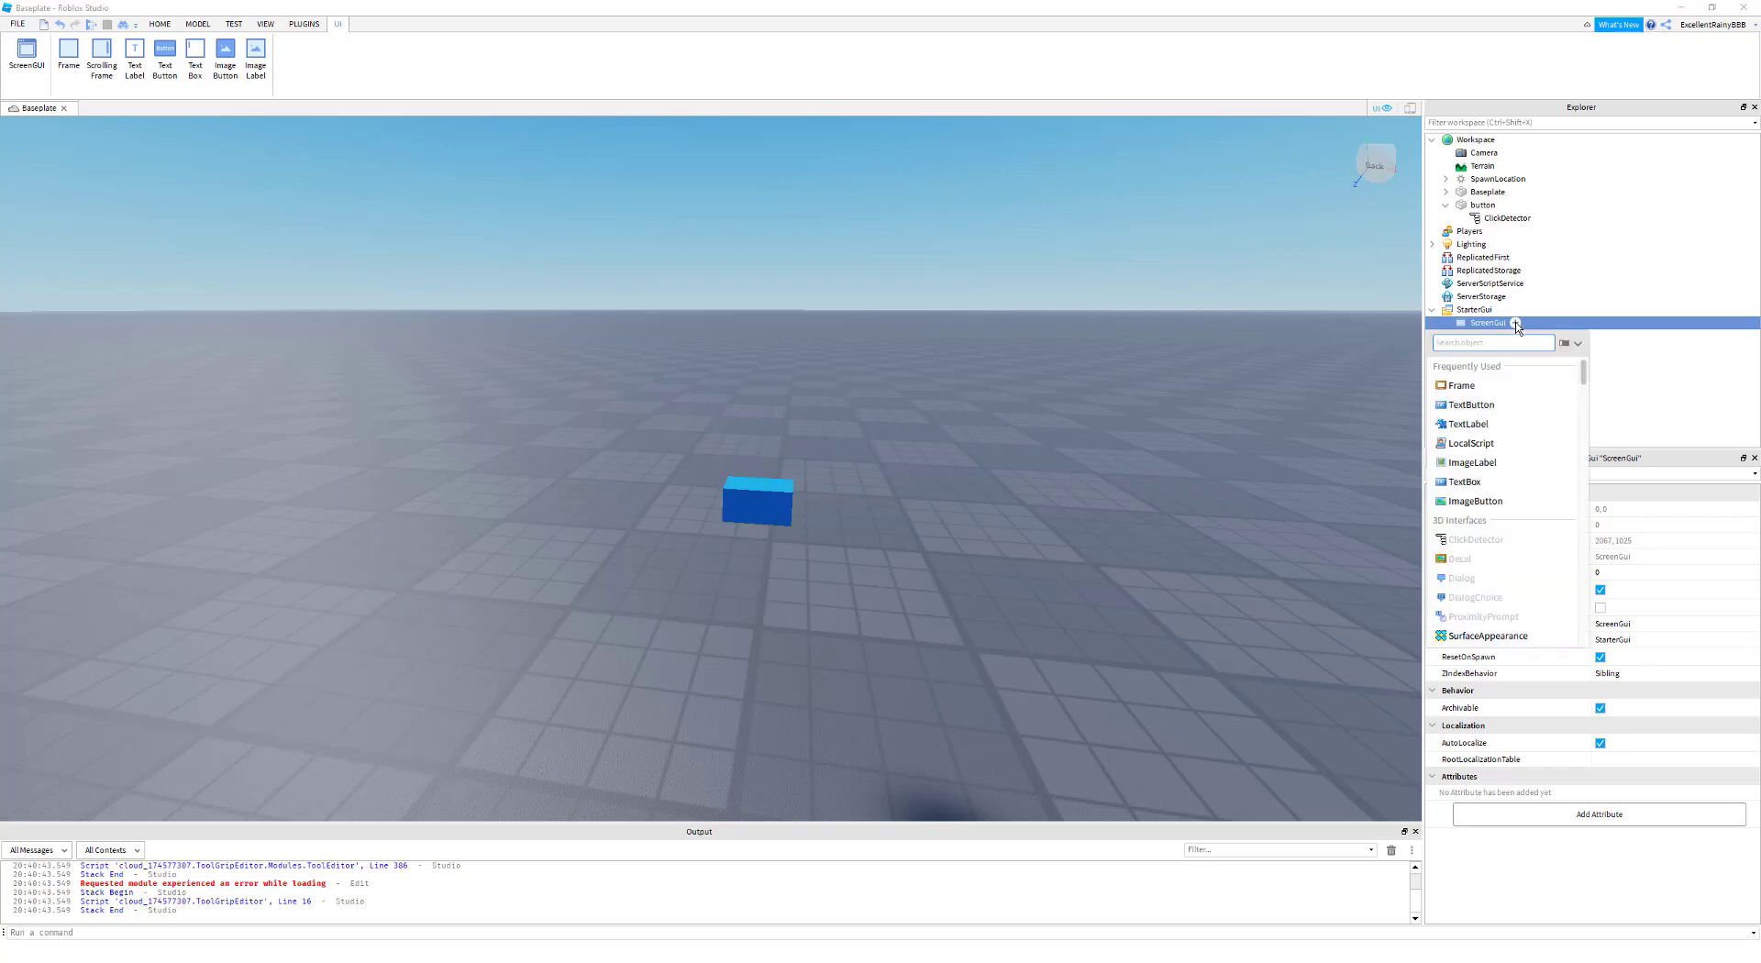
pyautogui.write('fram')
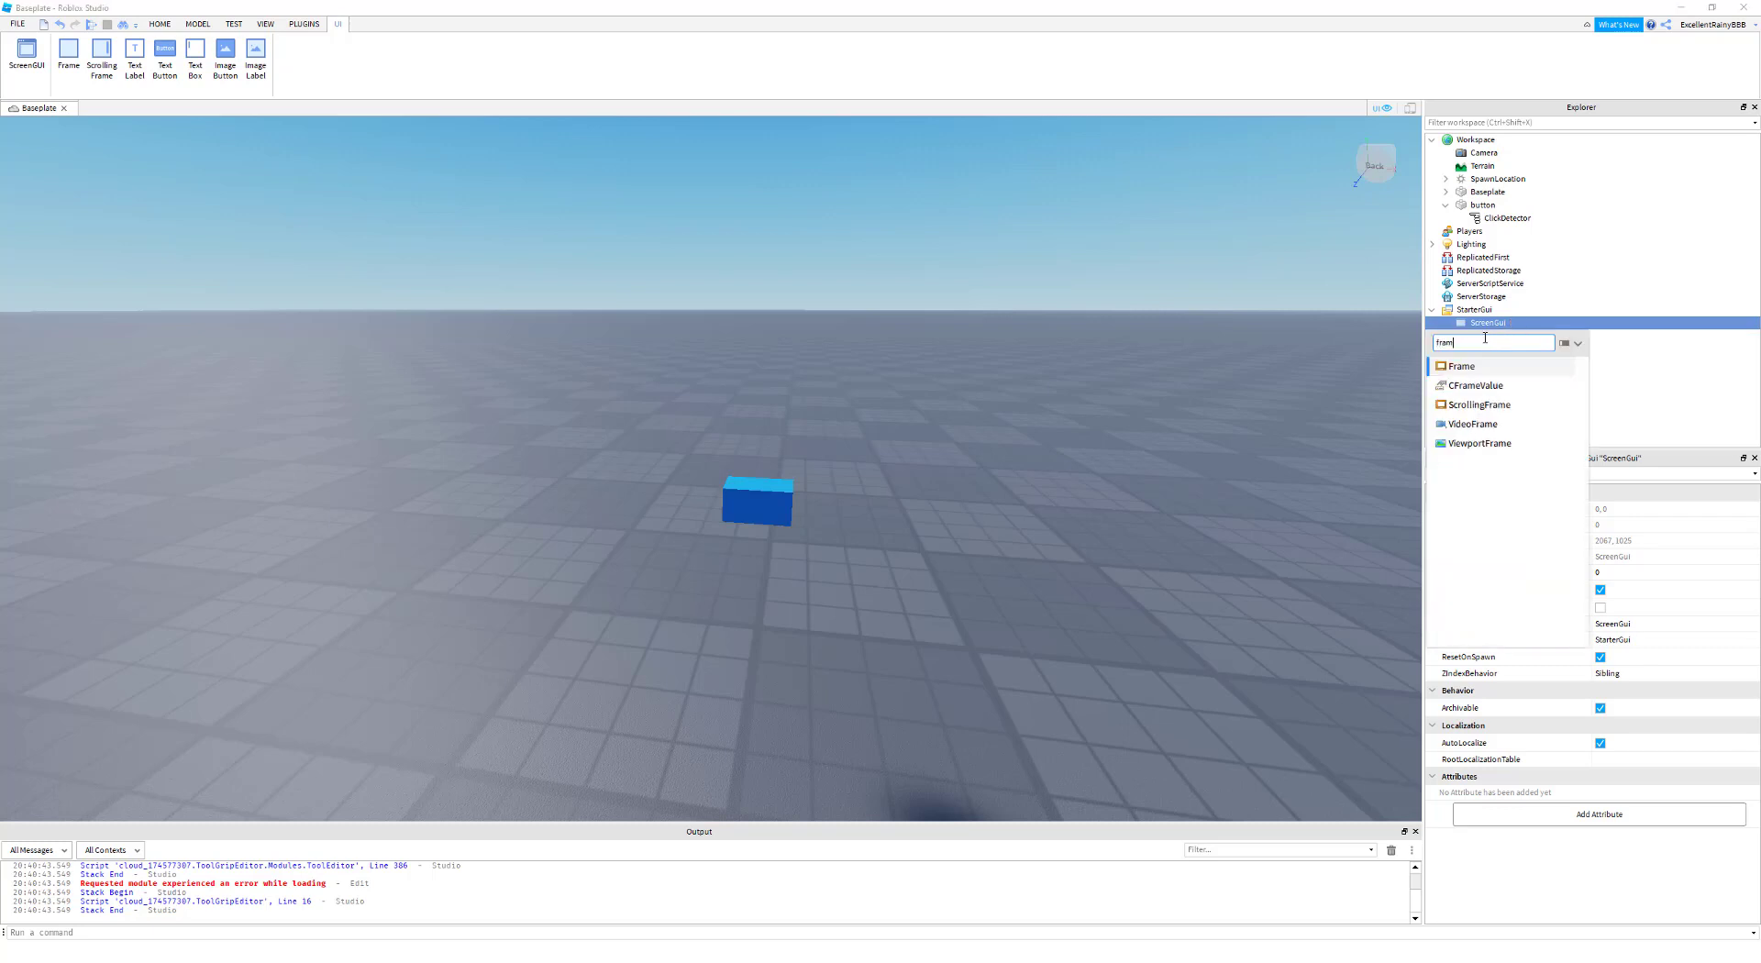
pyautogui.click(1470, 366)
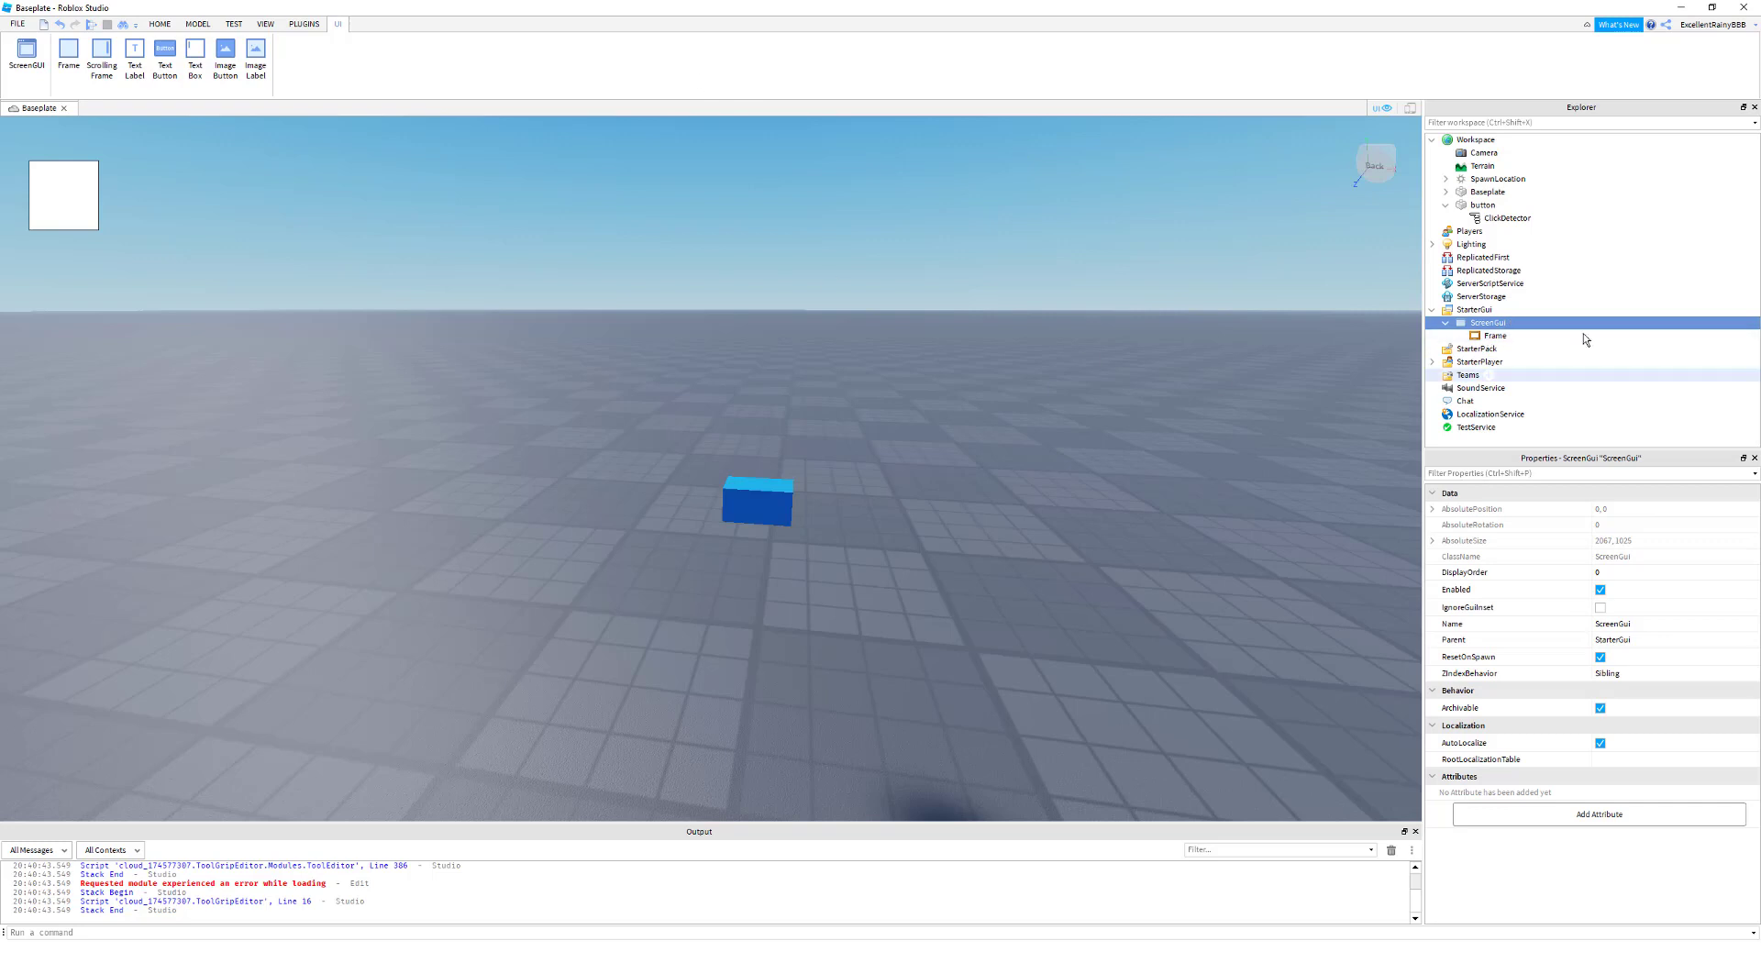
pyautogui.moveTo(96, 192); pyautogui.dragTo(675, 385)
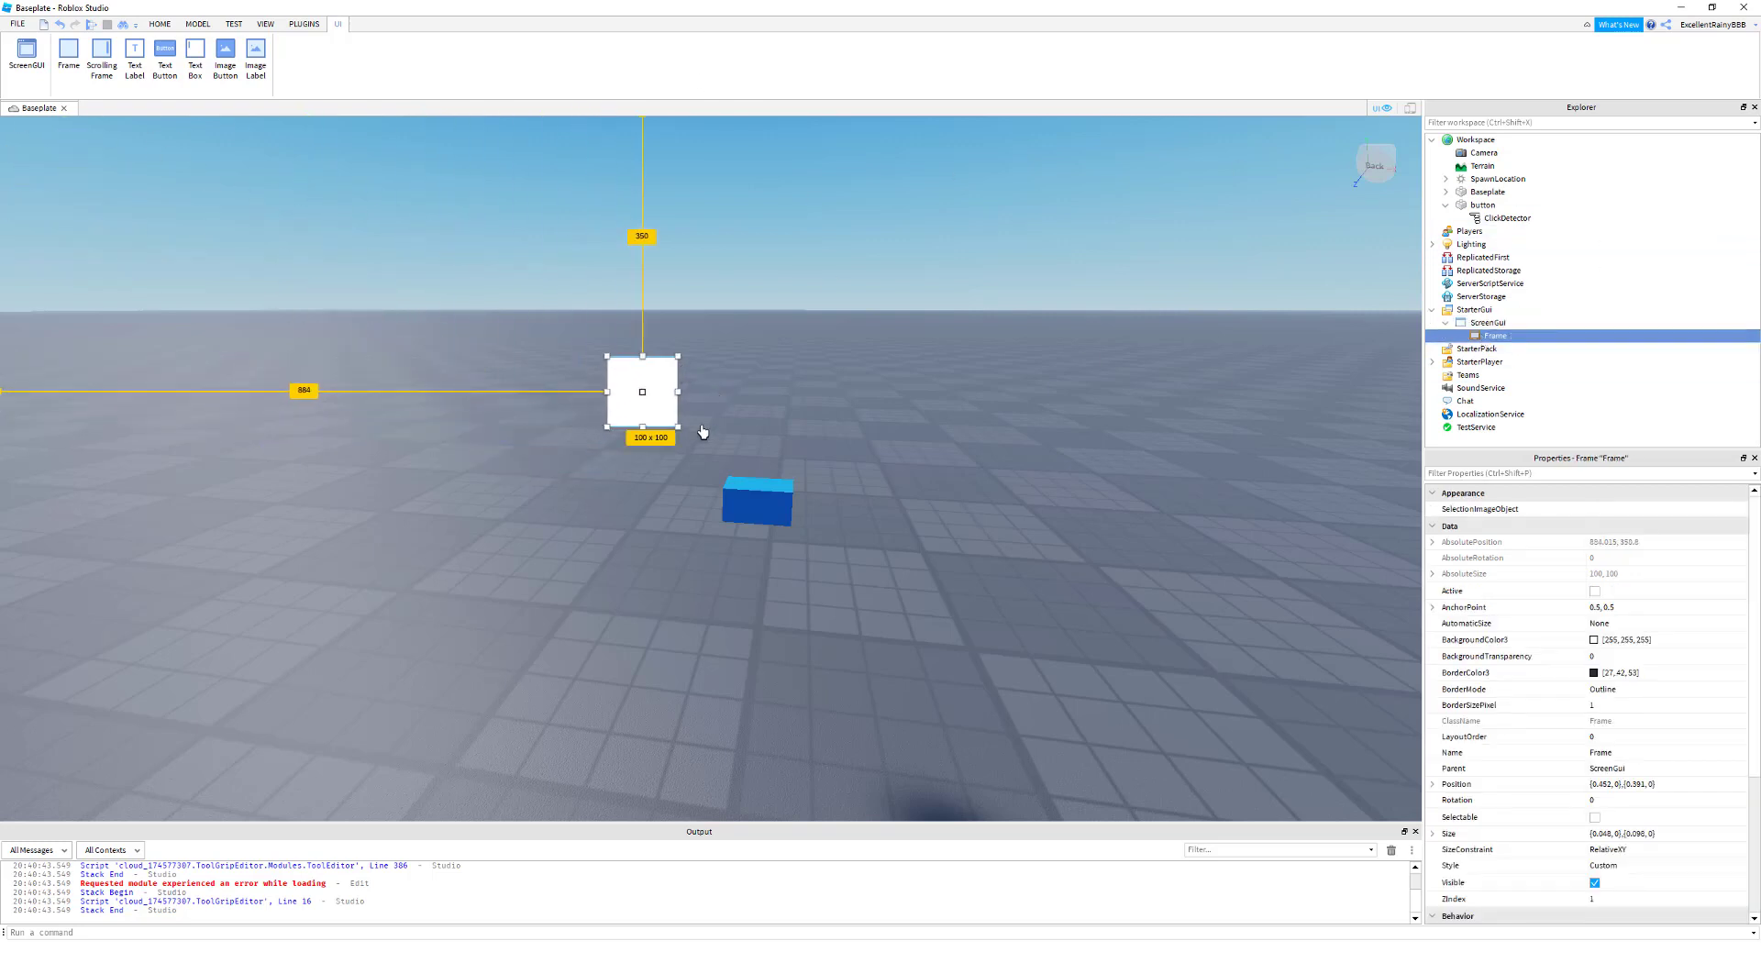
pyautogui.click(1474, 310)
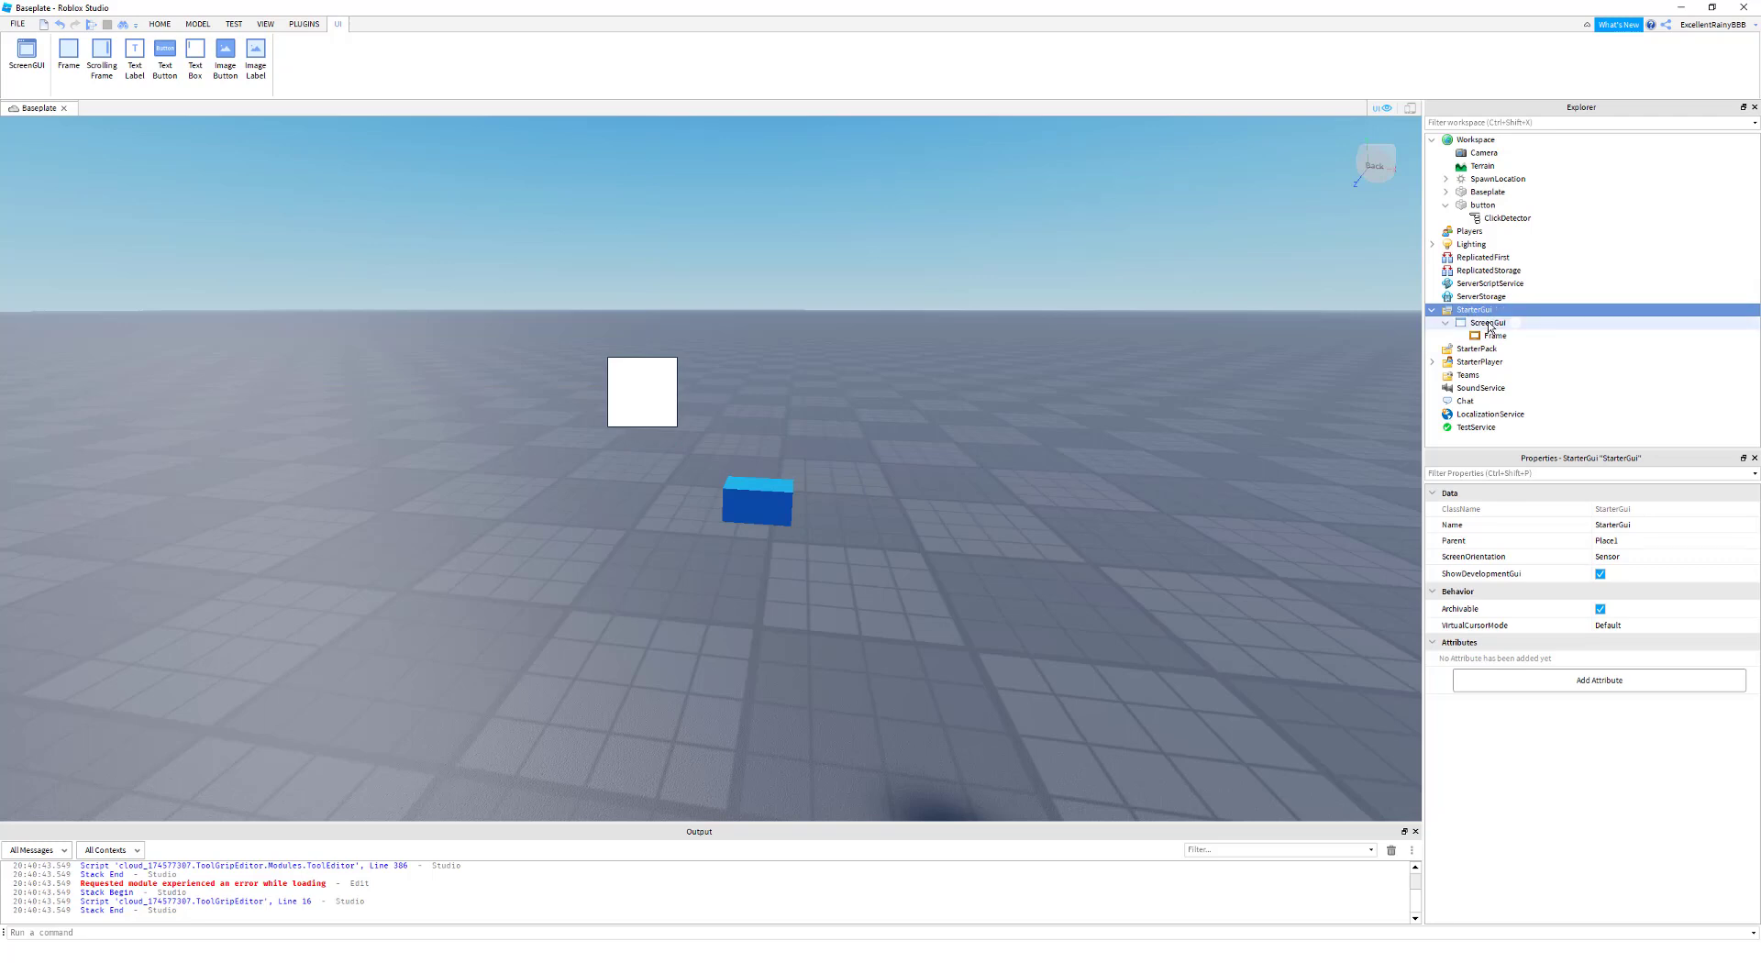
pyautogui.moveTo(1485, 314)
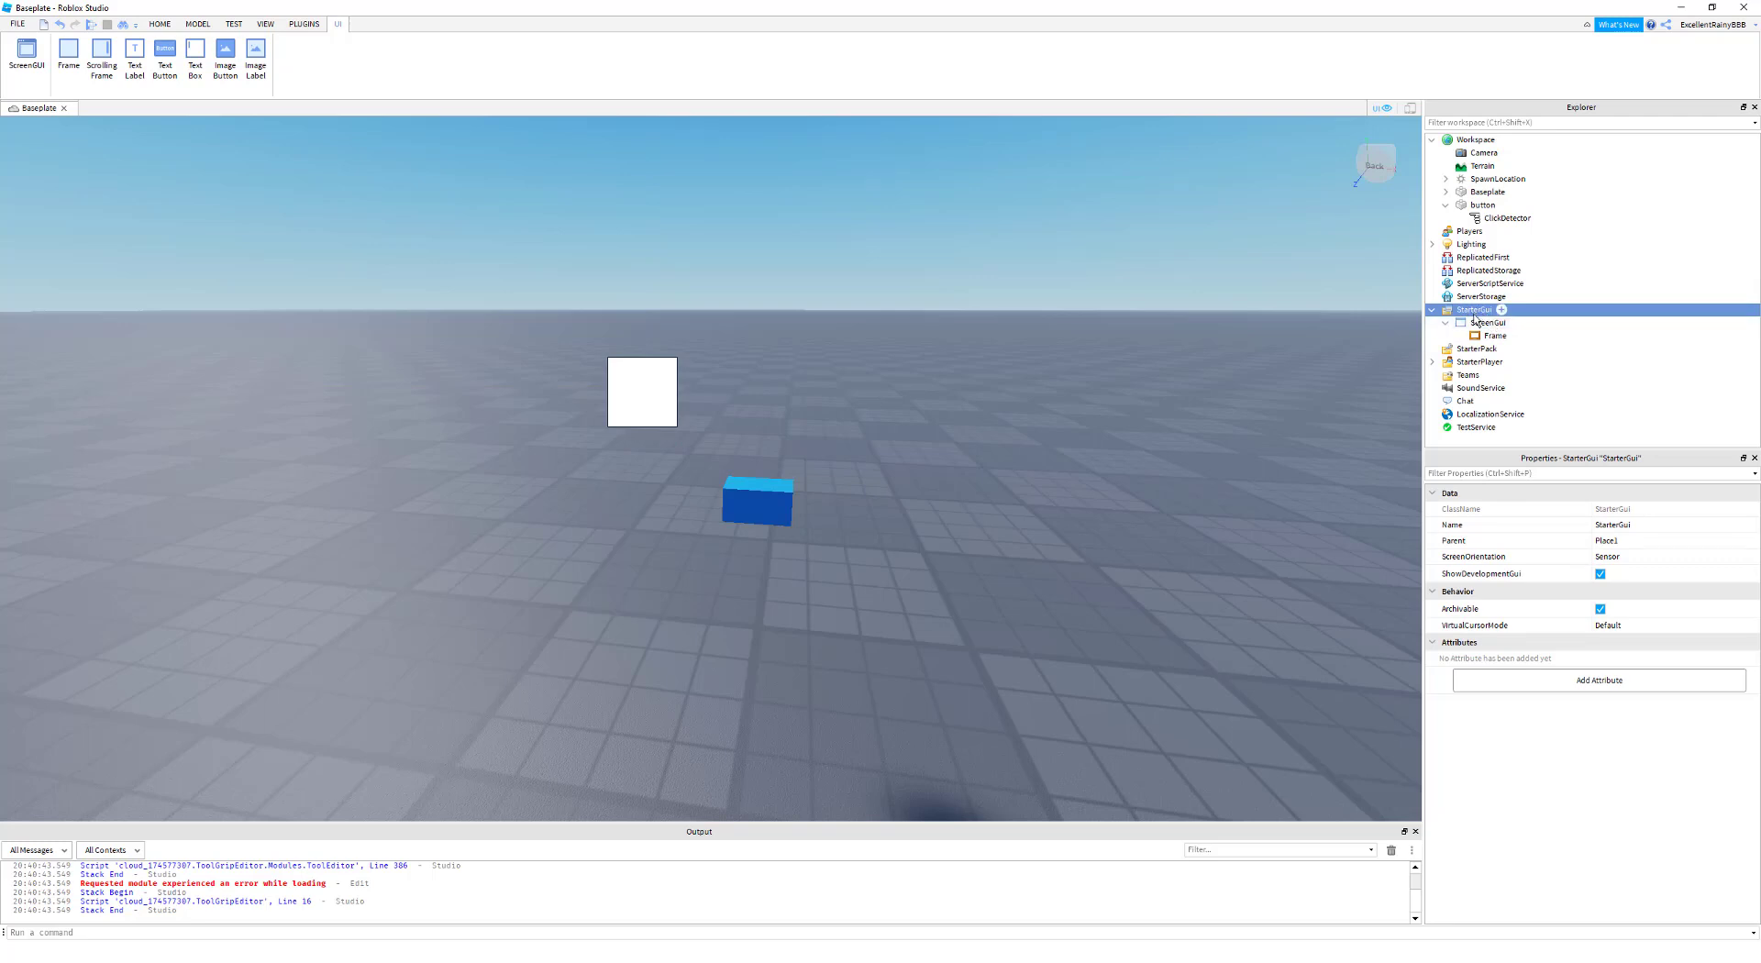
pyautogui.click(1476, 323)
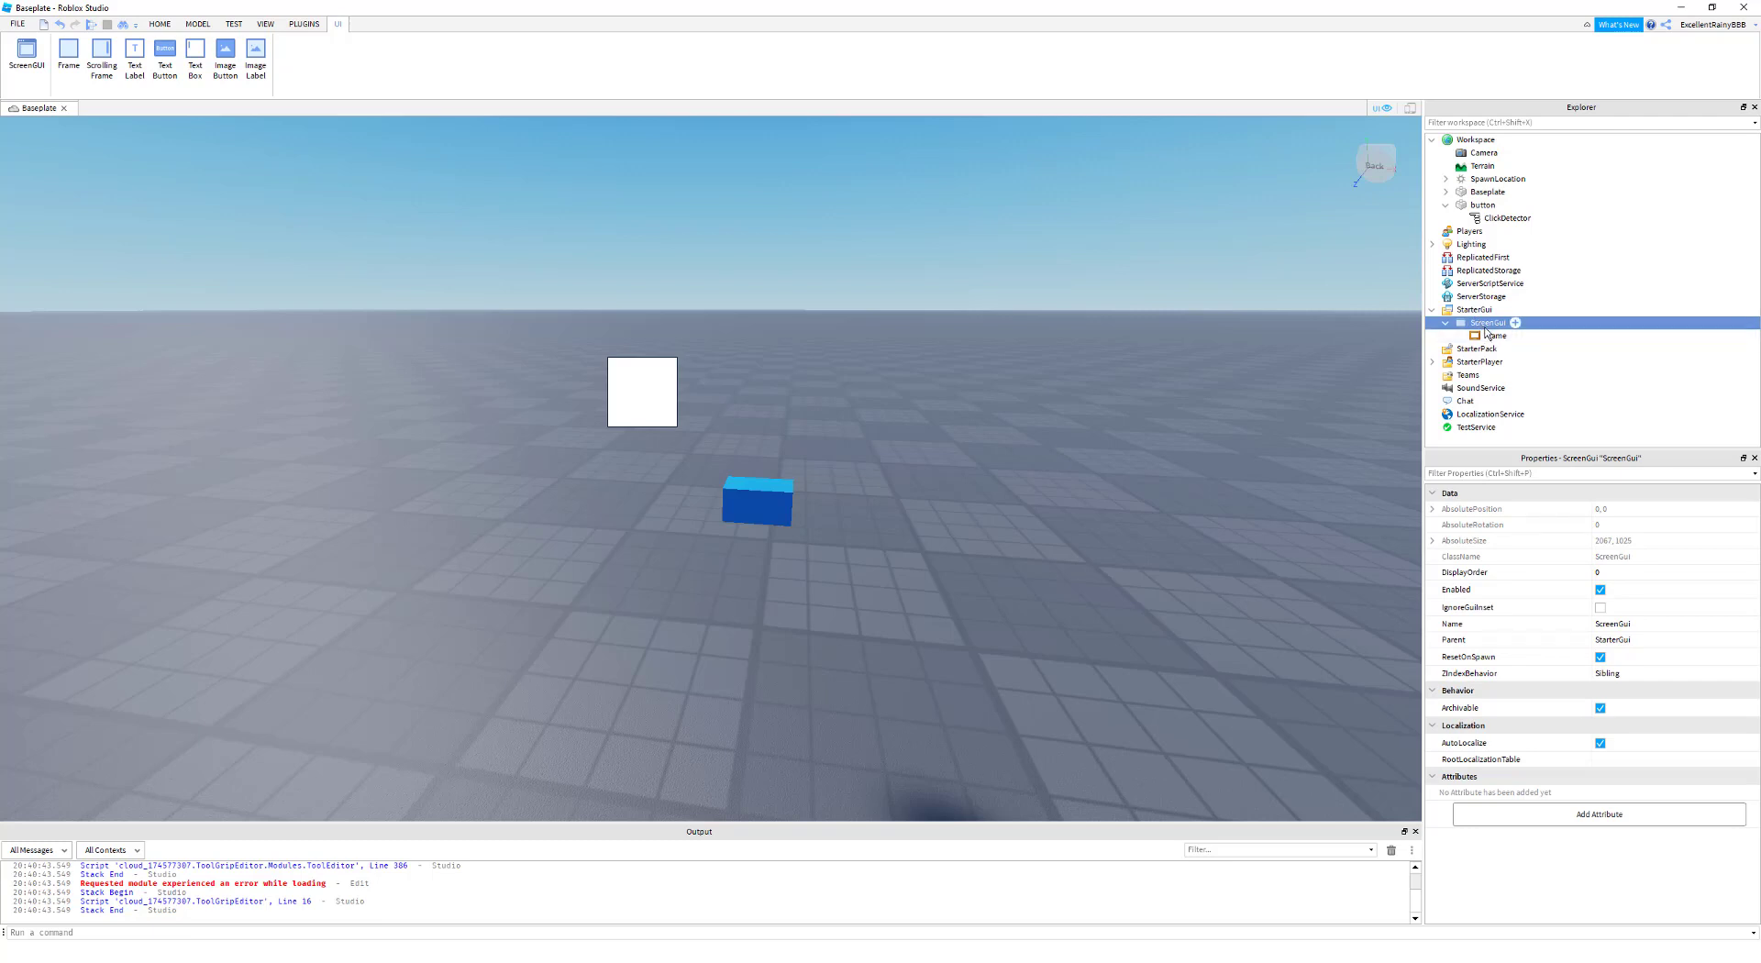
pyautogui.click(1491, 336)
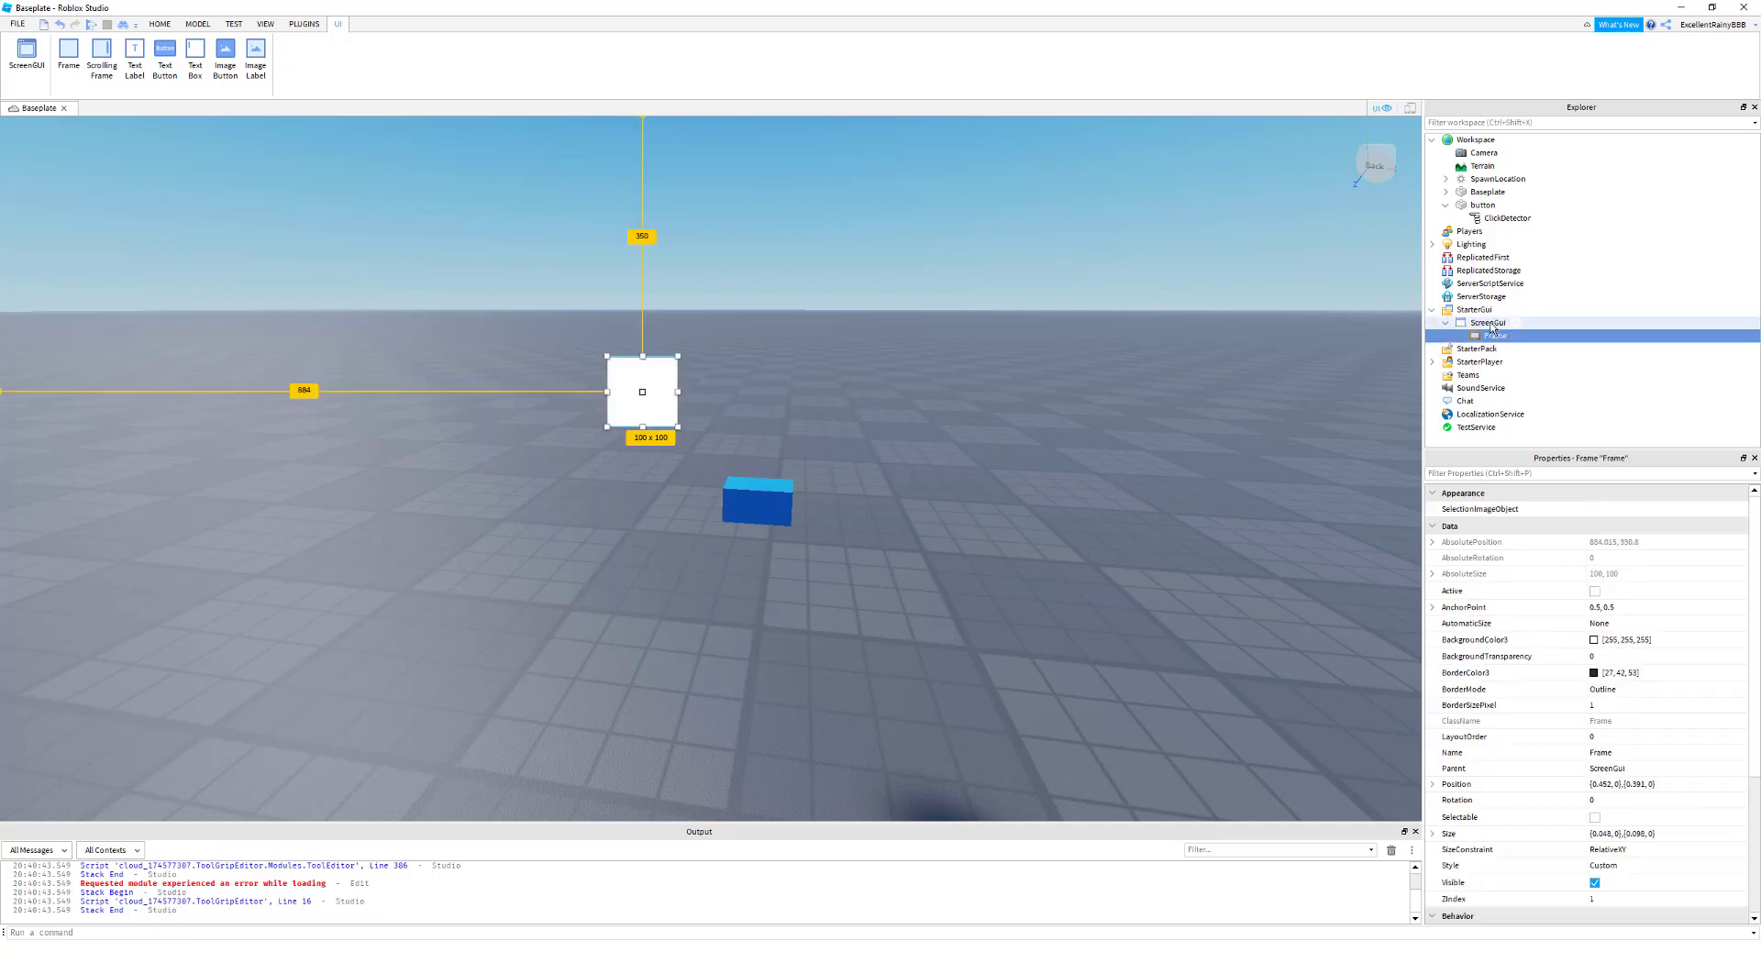
pyautogui.click(1486, 328)
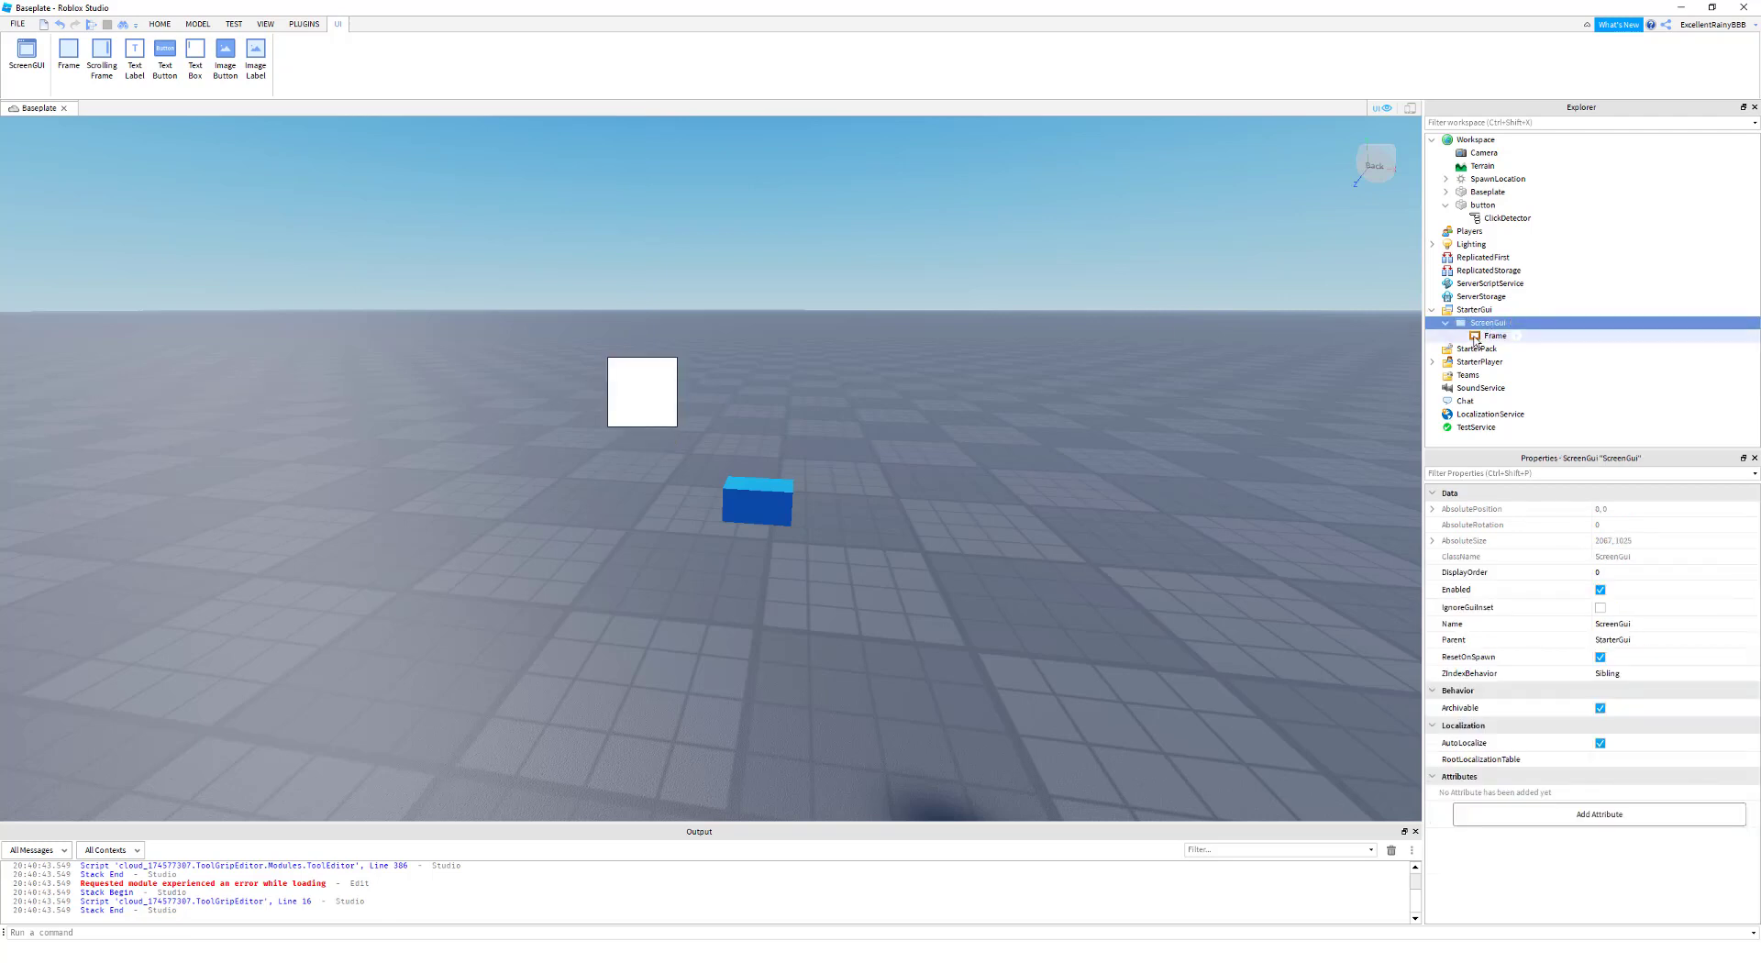
# Enlarge the Frame to about 745 x 421 pixels and center it on the screen
pyautogui.click(1475, 339)
pyautogui.moveTo(676, 428); pyautogui.dragTo(1085, 593)
pyautogui.moveTo(932, 476); pyautogui.dragTo(840, 437)
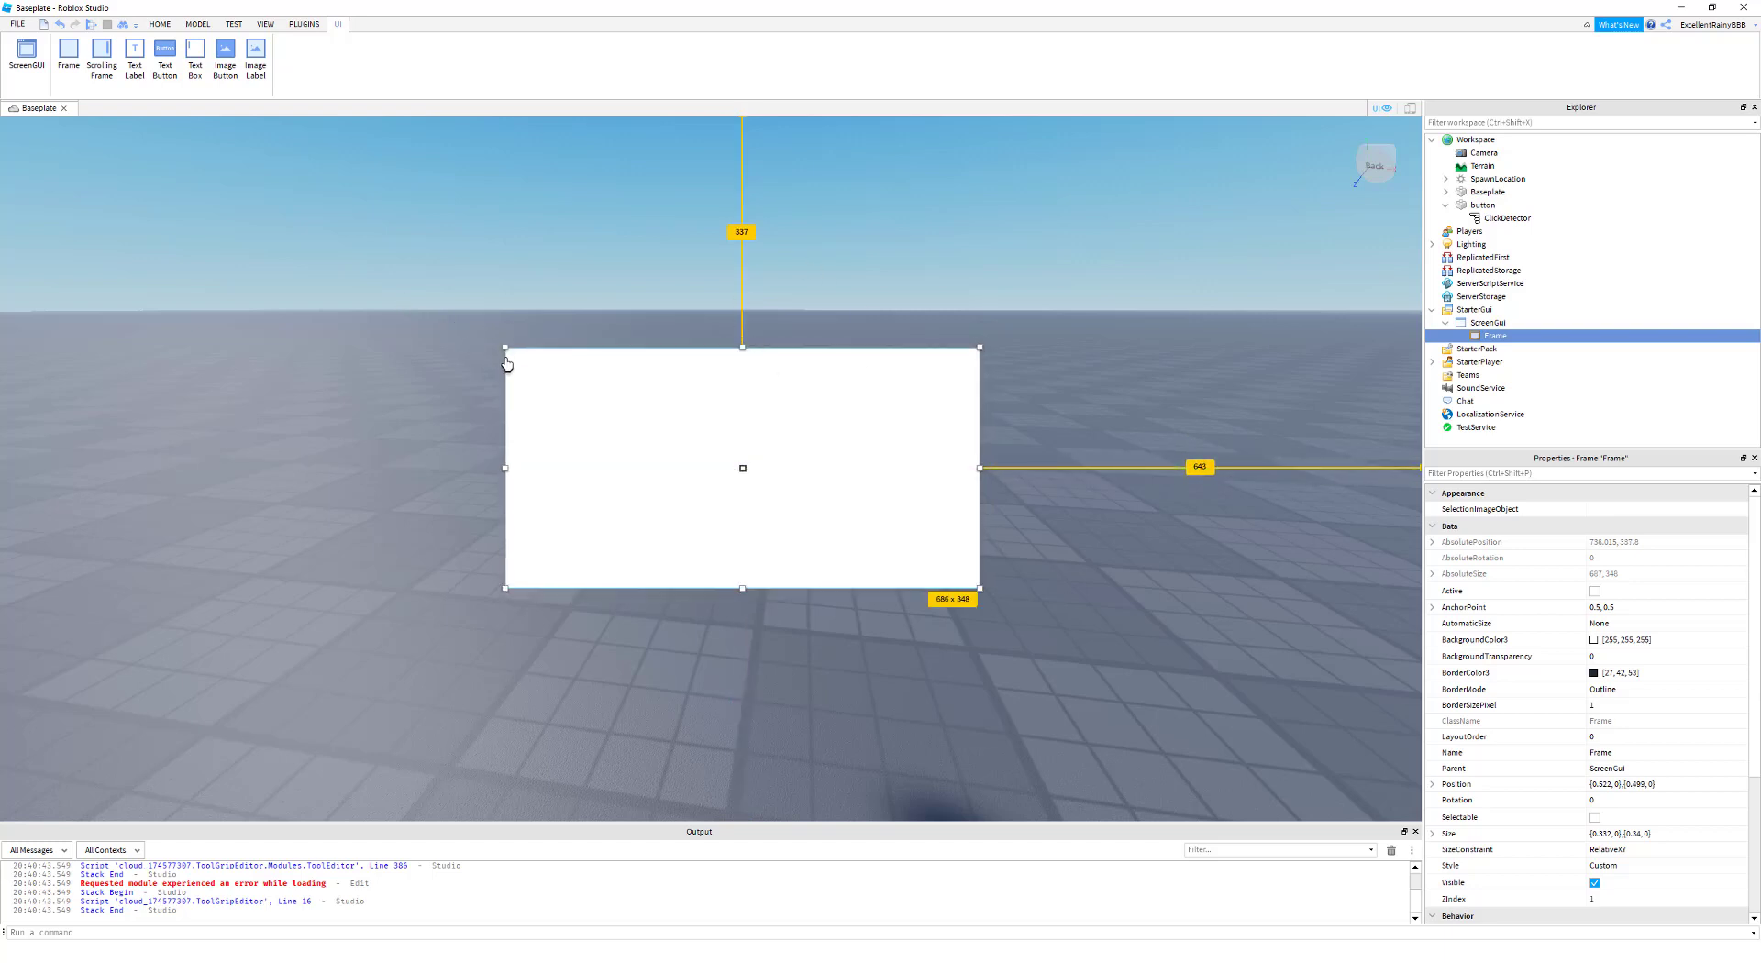
pyautogui.moveTo(505, 590); pyautogui.dragTo(466, 638)
pyautogui.moveTo(601, 569); pyautogui.dragTo(594, 534)
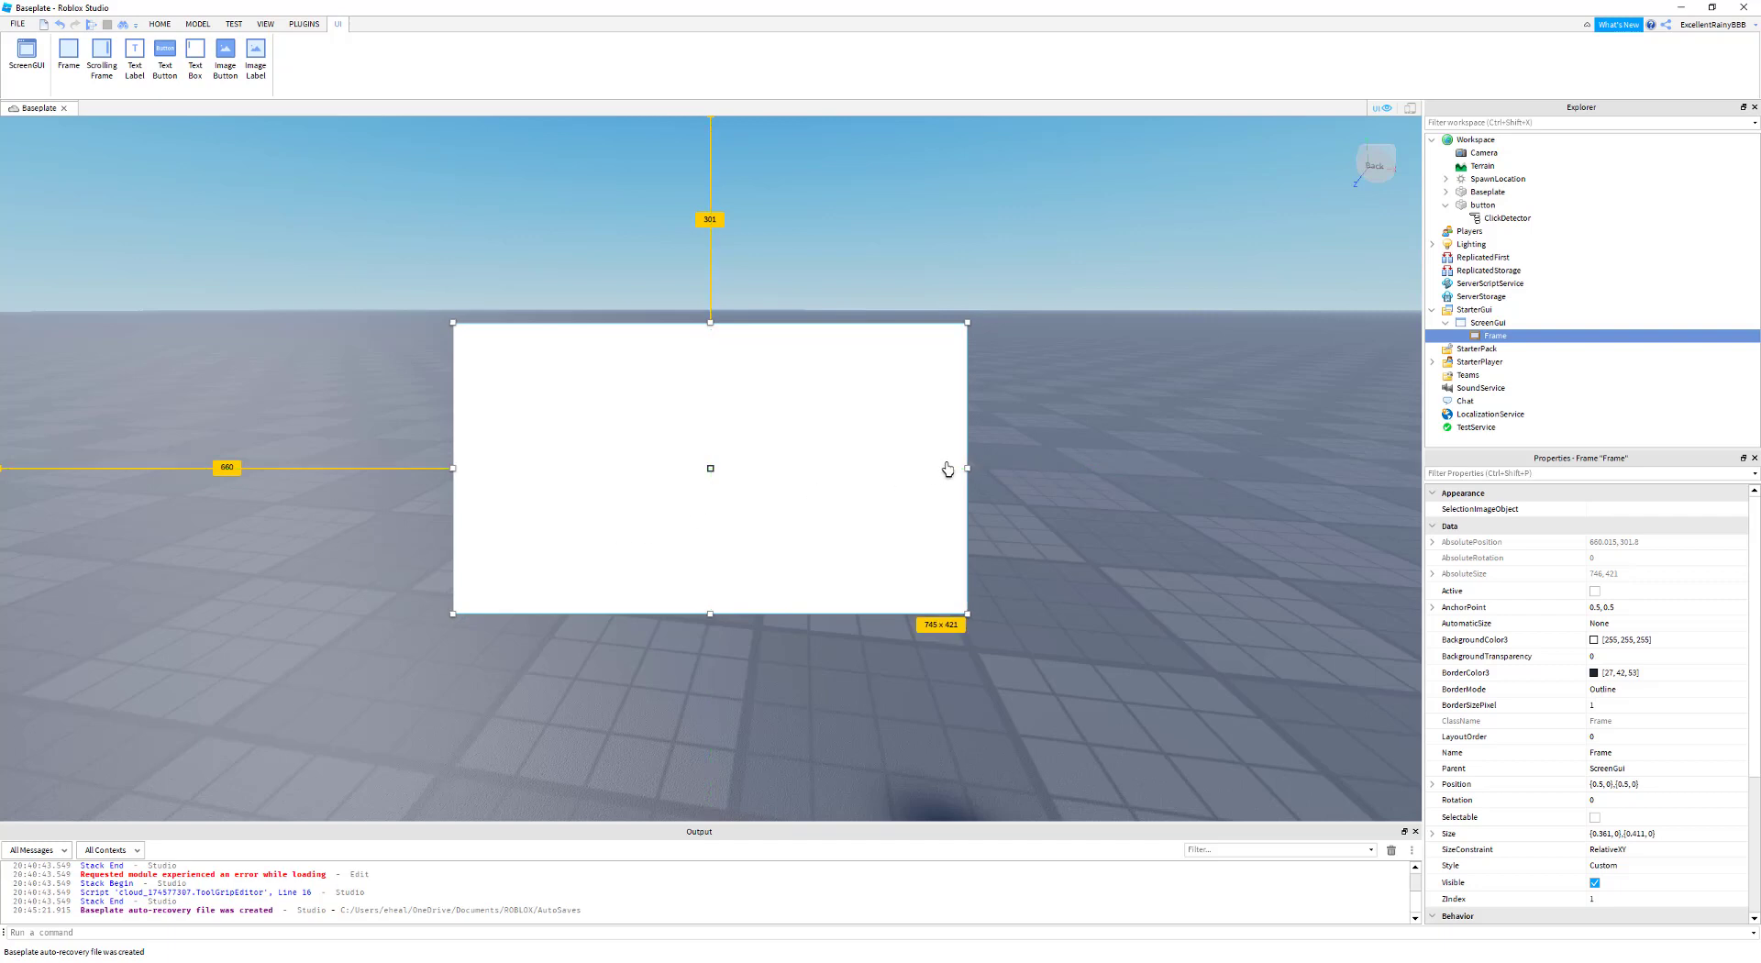
# Set the Frame's background color to 30, 30, 30 and clear the selection
pyautogui.moveTo(1517, 338)
pyautogui.click(1623, 641)
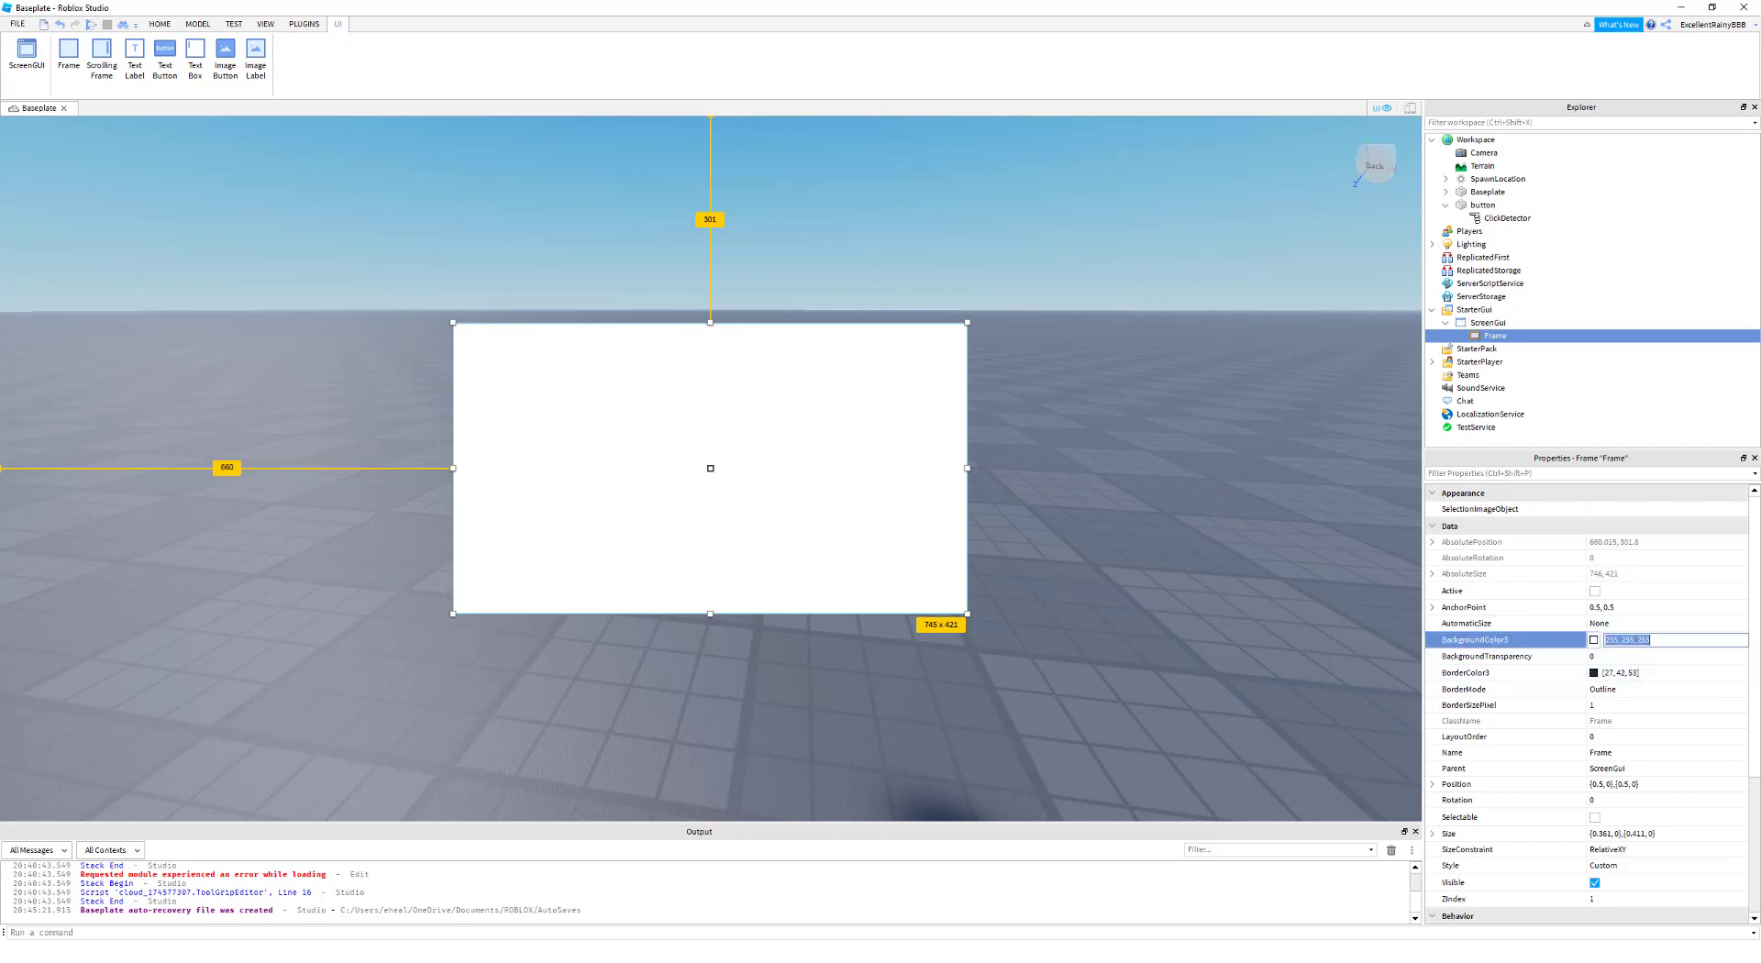
pyautogui.write('30, 30,30')
pyautogui.press('Return')
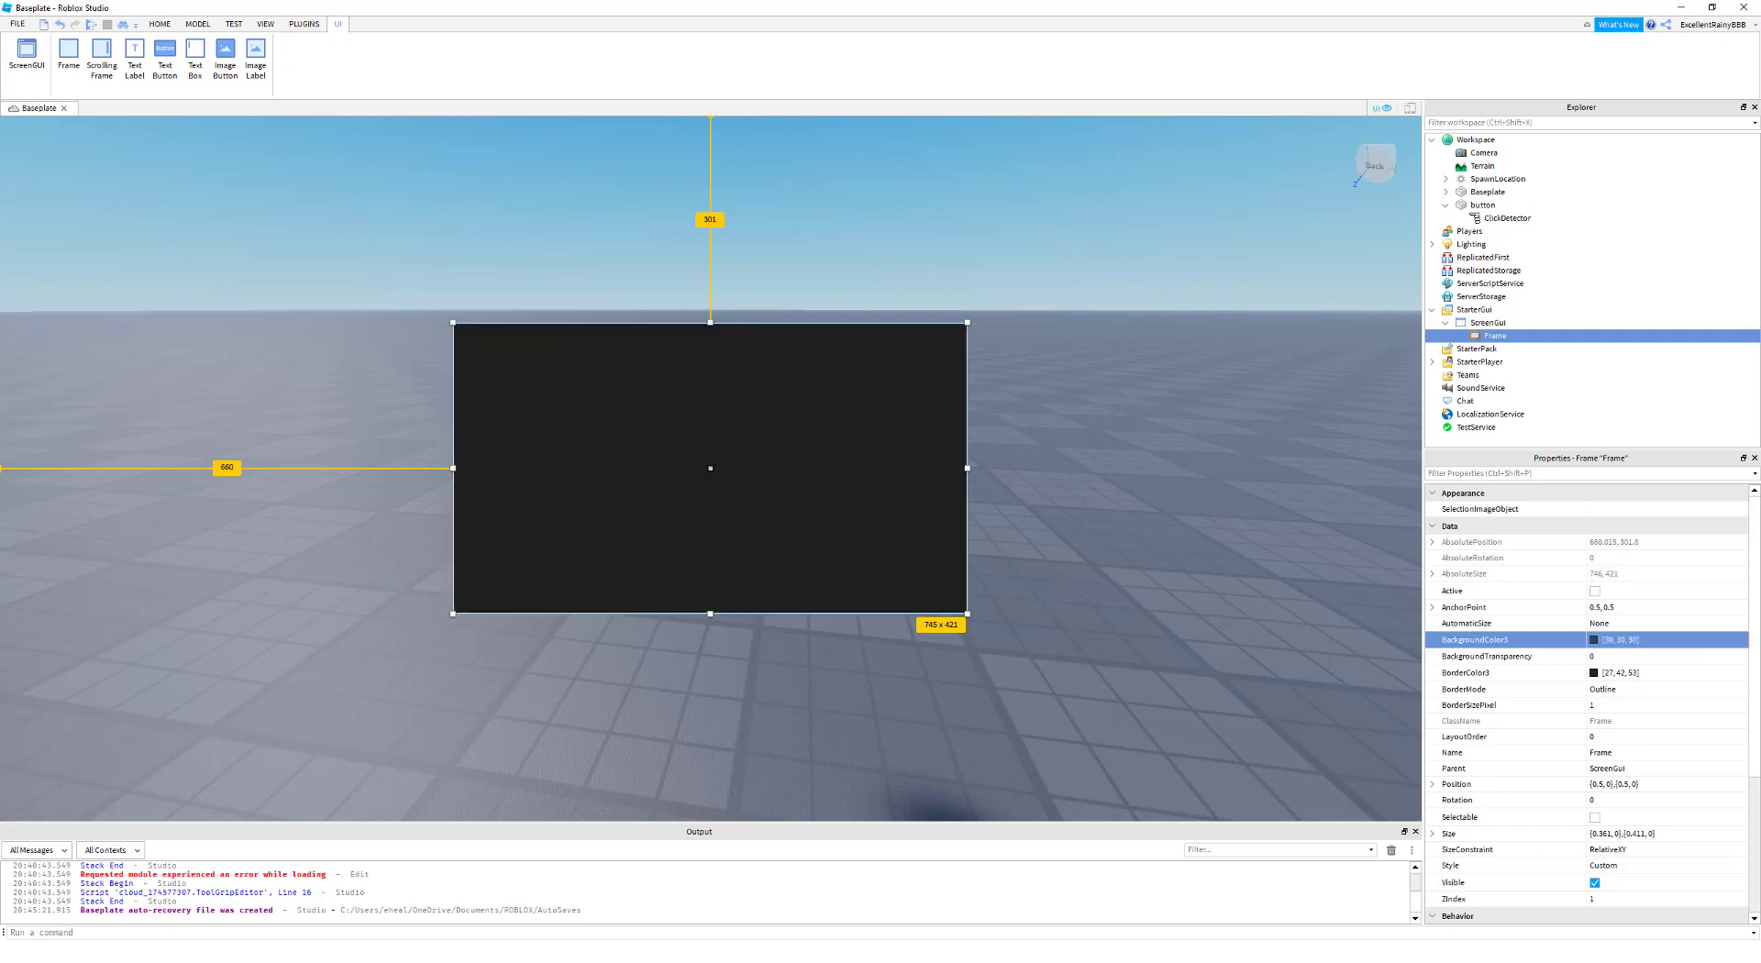
pyautogui.click(861, 436)
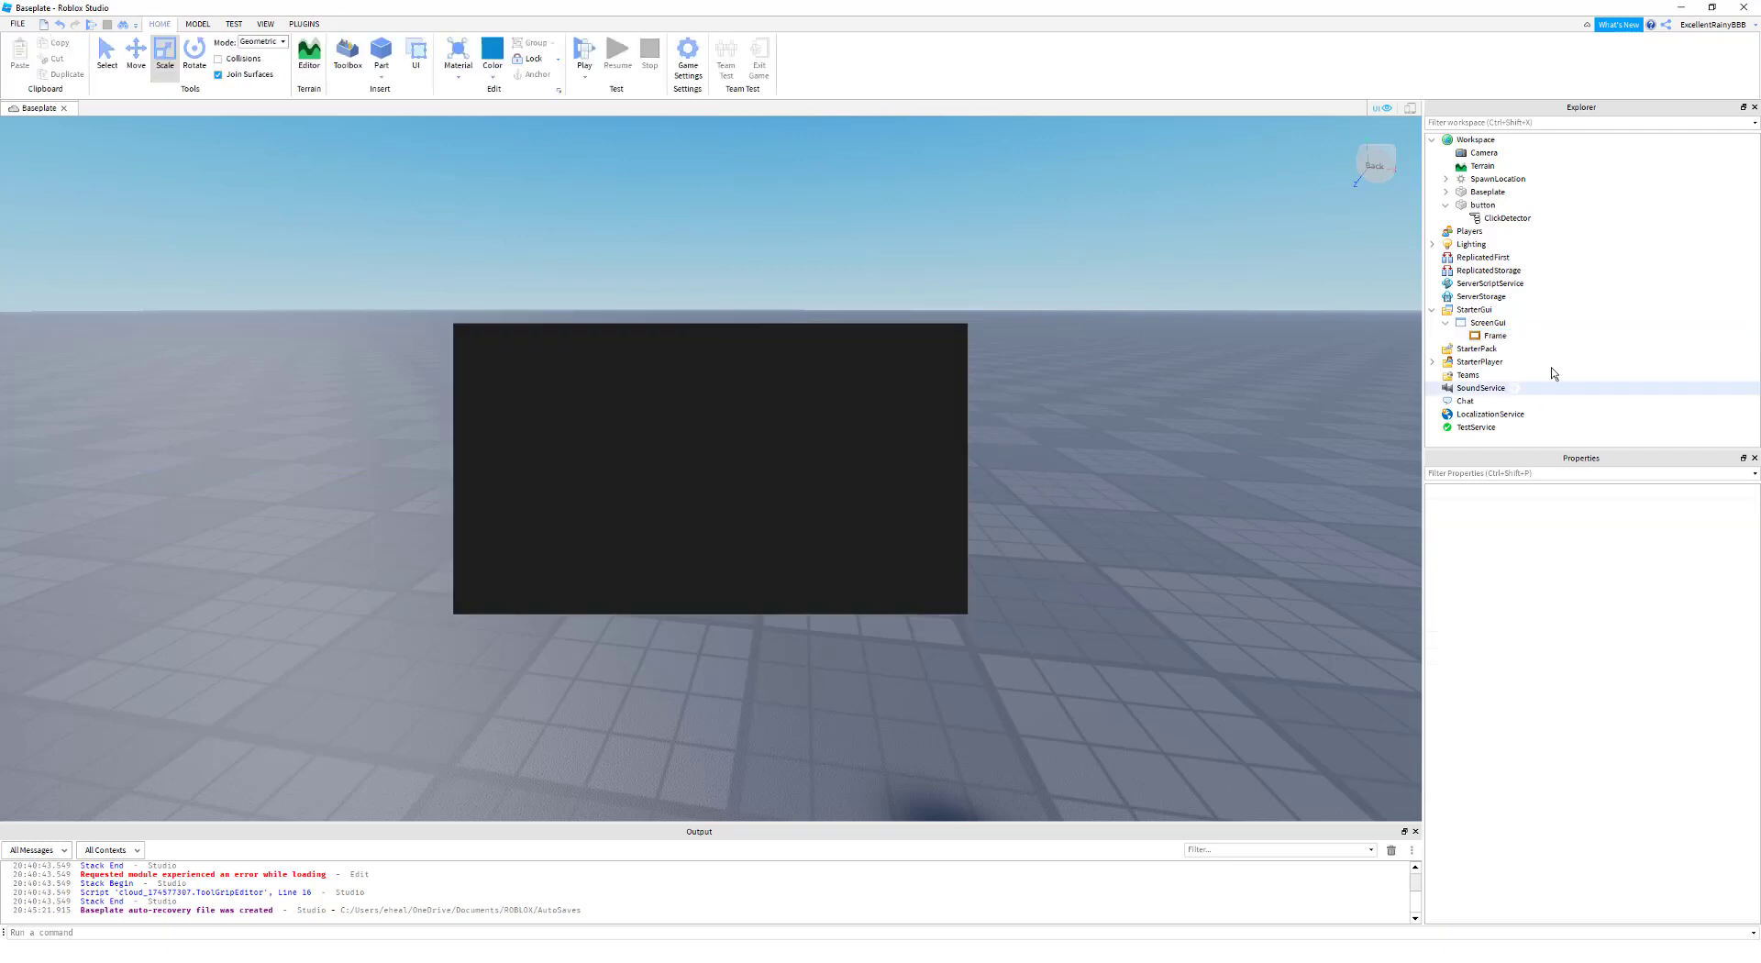
# Add a UICorner inside the Frame to round its corners, and clear the selection
pyautogui.click(1490, 336)
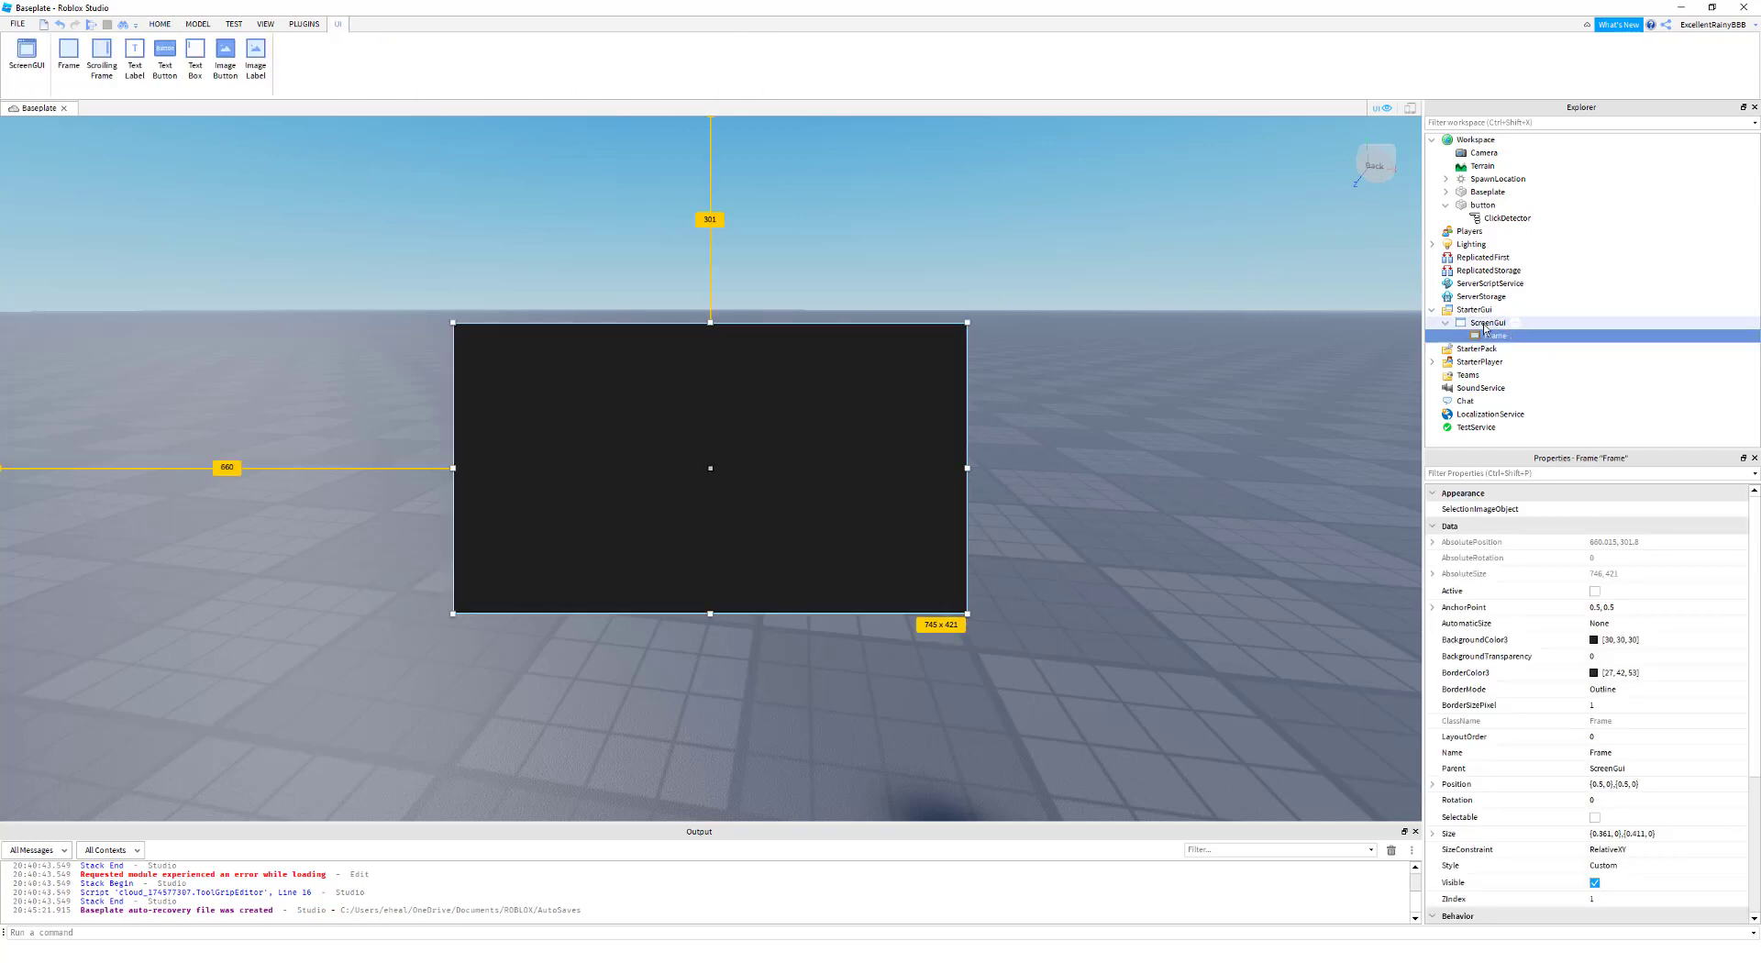
pyautogui.click(993, 342)
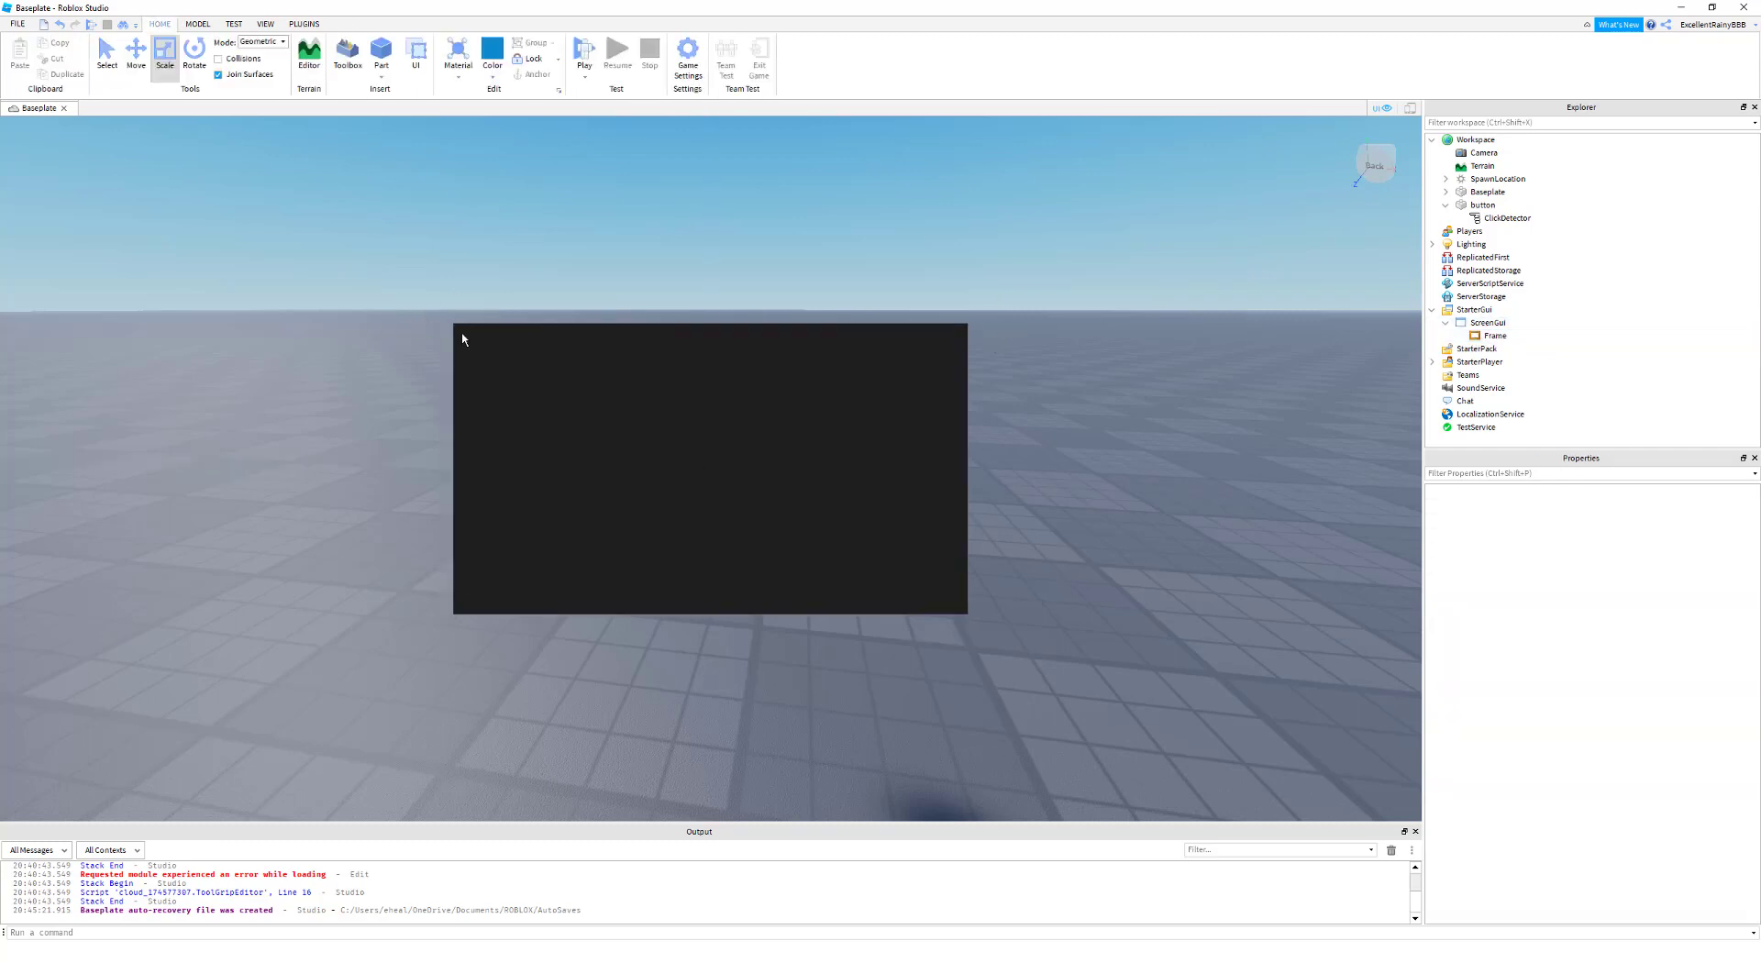
pyautogui.click(1519, 337)
pyautogui.write('u')
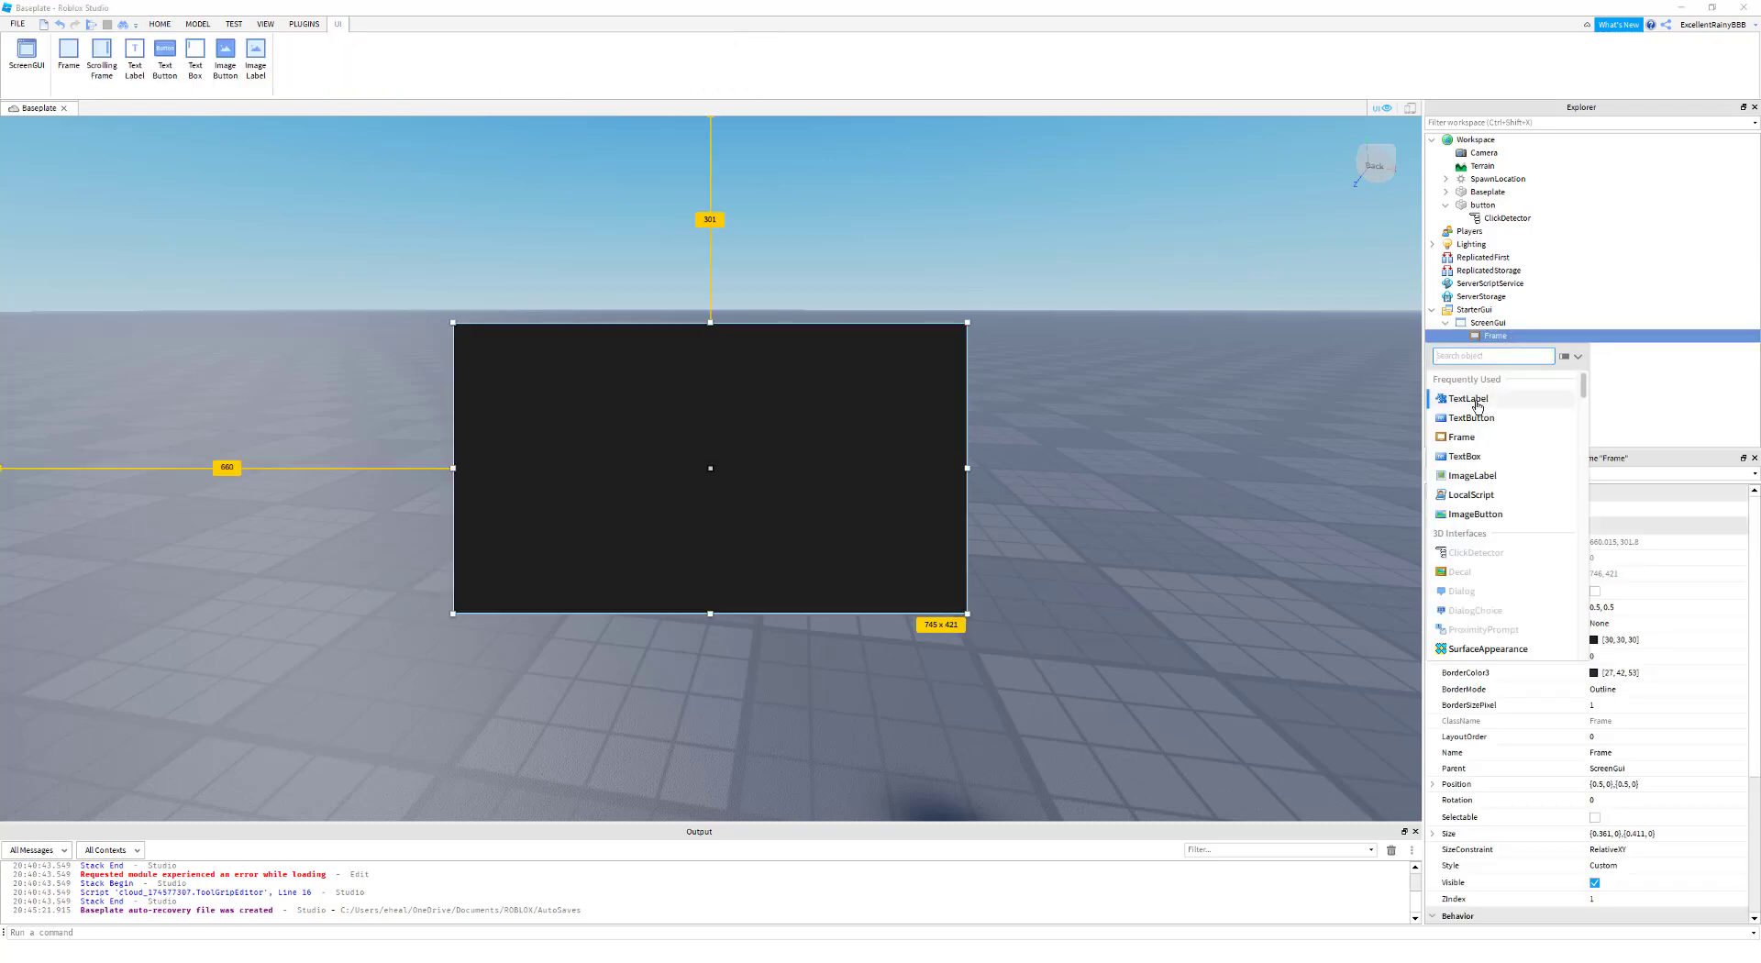
pyautogui.write('i')
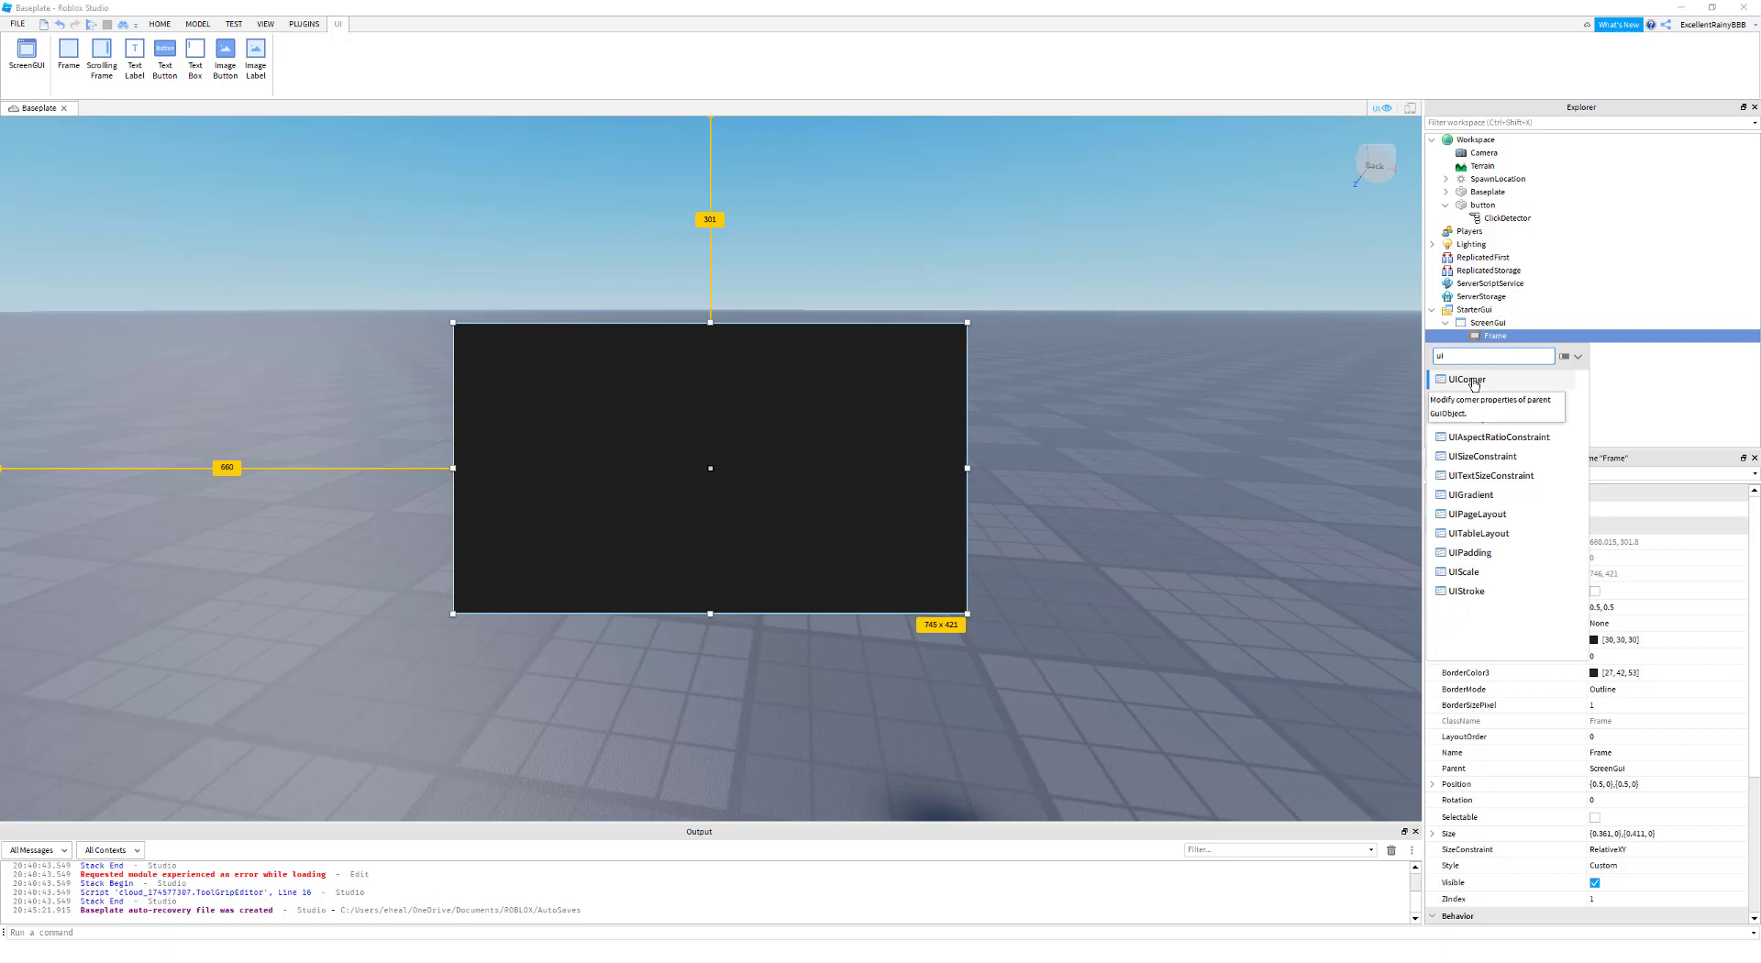
pyautogui.click(1471, 379)
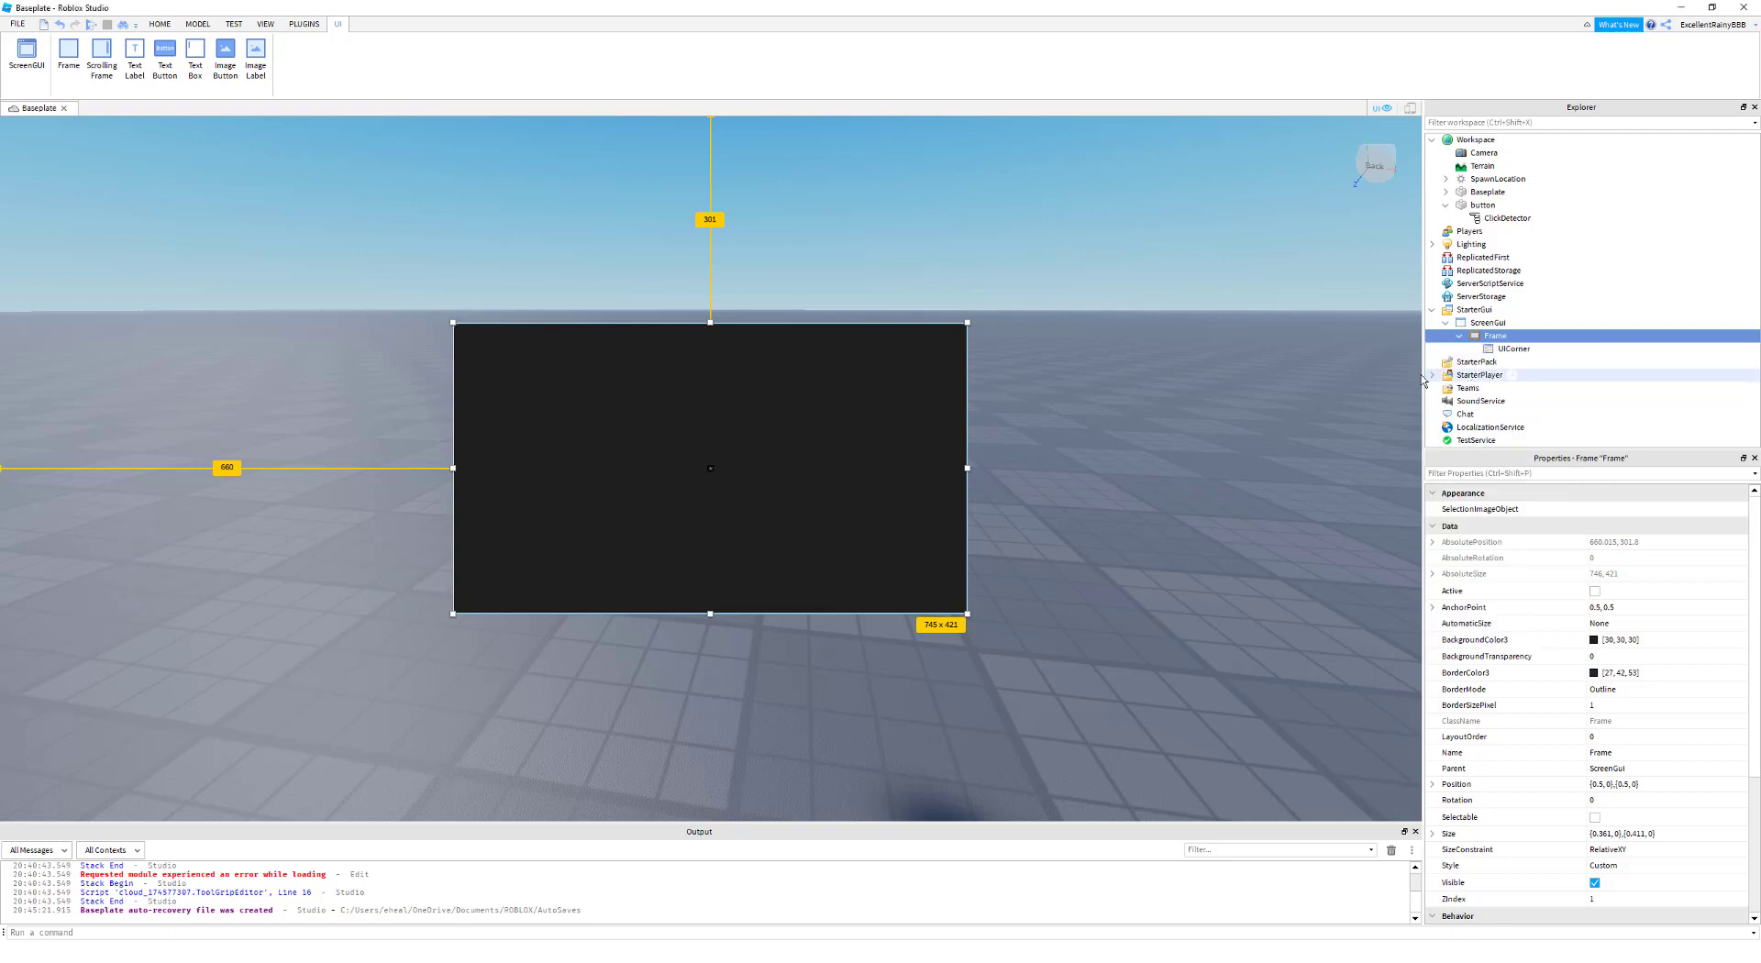
pyautogui.click(1161, 317)
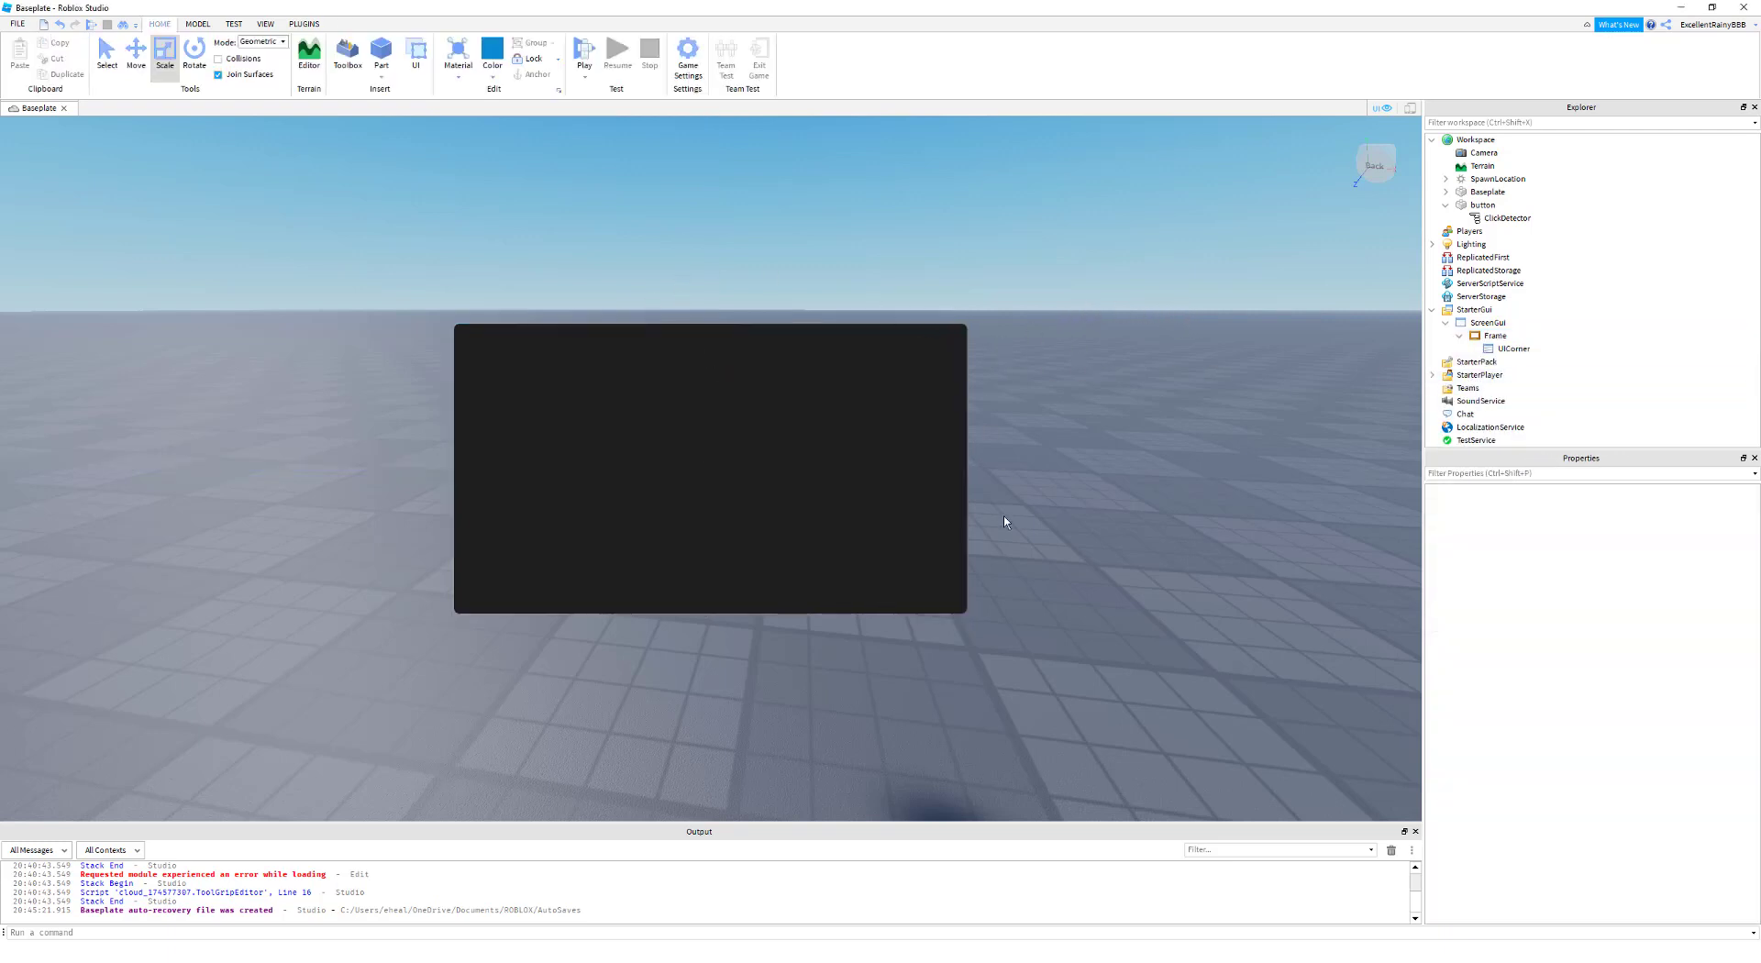